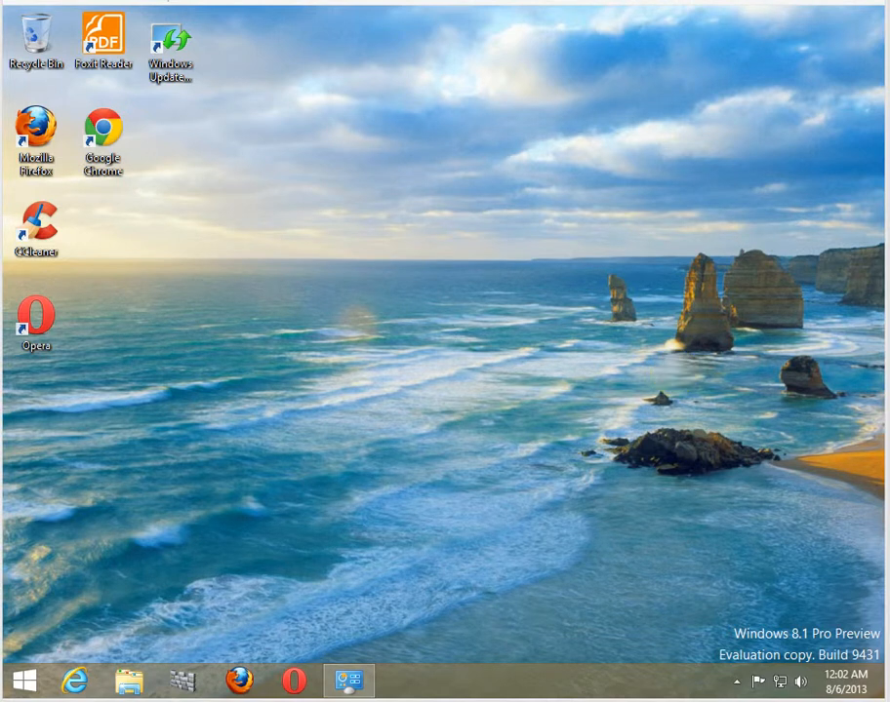
# Open Opera and begin a web search query with "360"
pyautogui.click(302, 690)
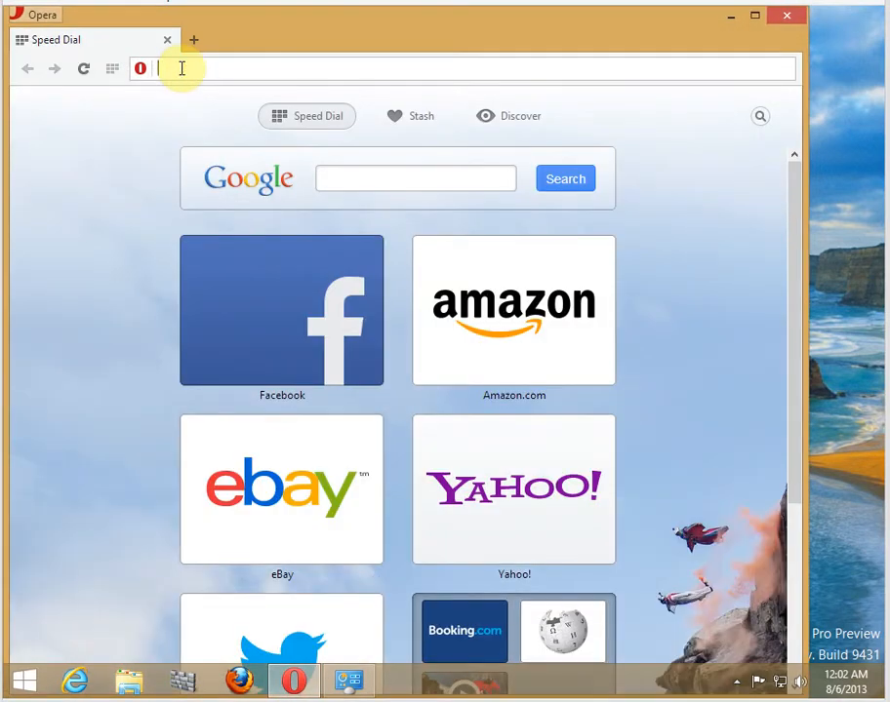
pyautogui.write('36')
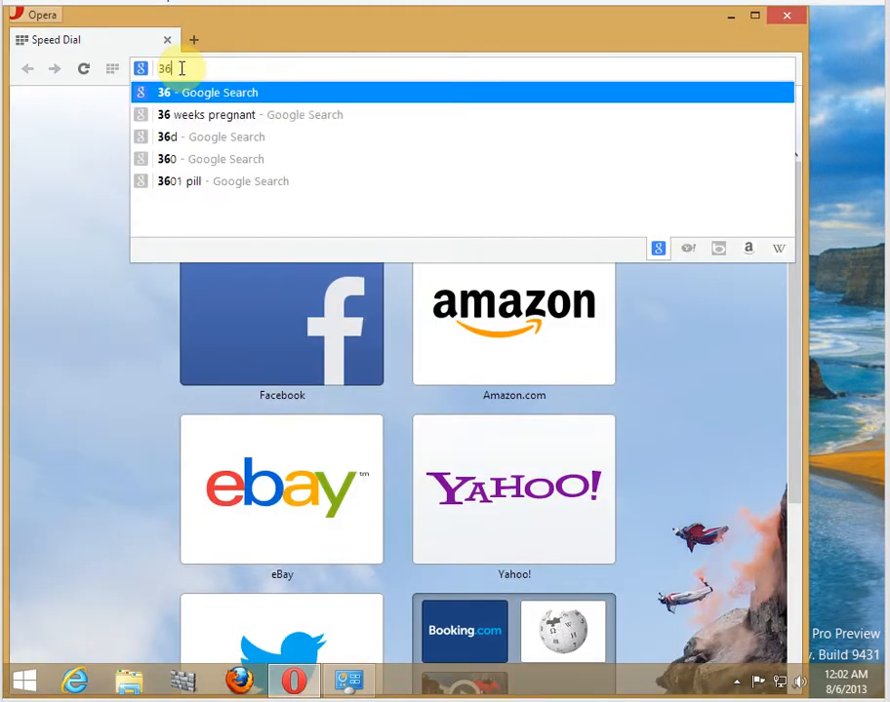
pyautogui.write('0')
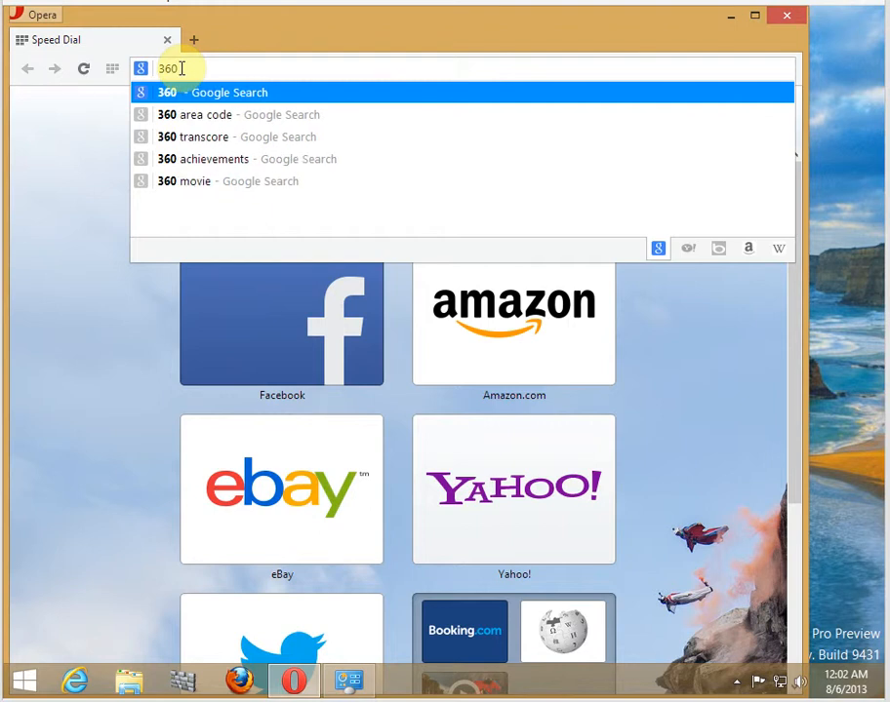
pyautogui.write(' free ')
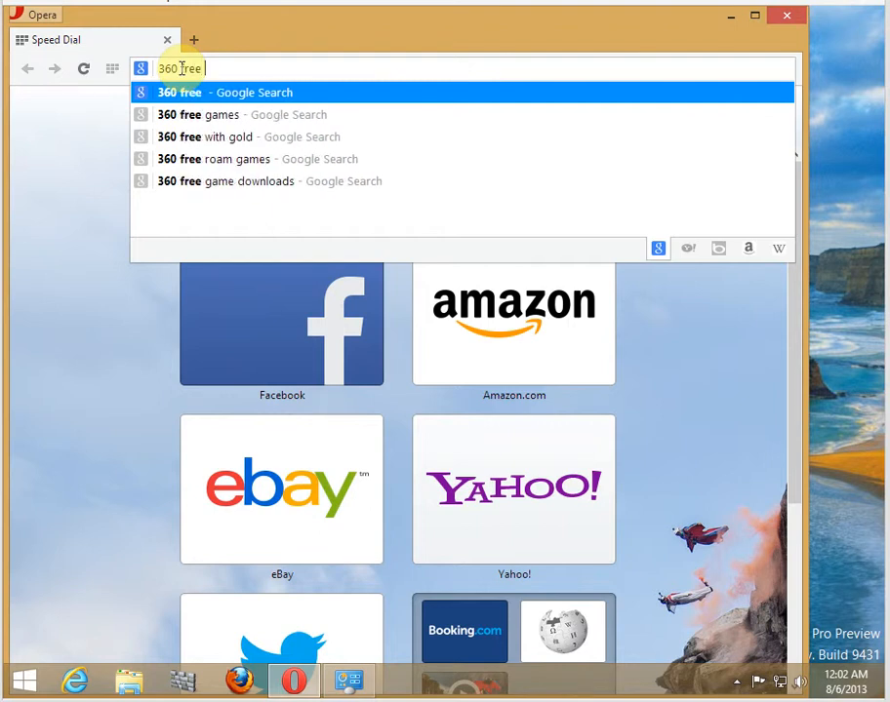
pyautogui.write('inter')
pyautogui.press('BackSpace')
pyautogui.press('BackSpace')
pyautogui.press('BackSpace')
pyautogui.press('BackSpace')
pyautogui.press('BackSpace')
pyautogui.press('BackSpace')
pyautogui.press('BackSpace')
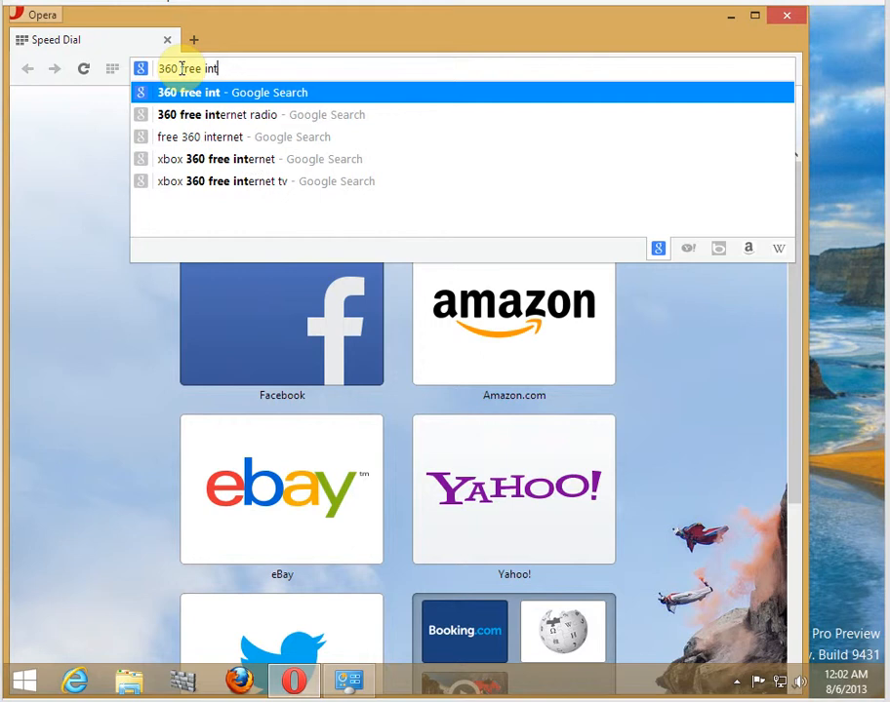
pyautogui.press('BackSpace')
pyautogui.press('BackSpace')
pyautogui.press('BackSpace')
pyautogui.press('BackSpace')
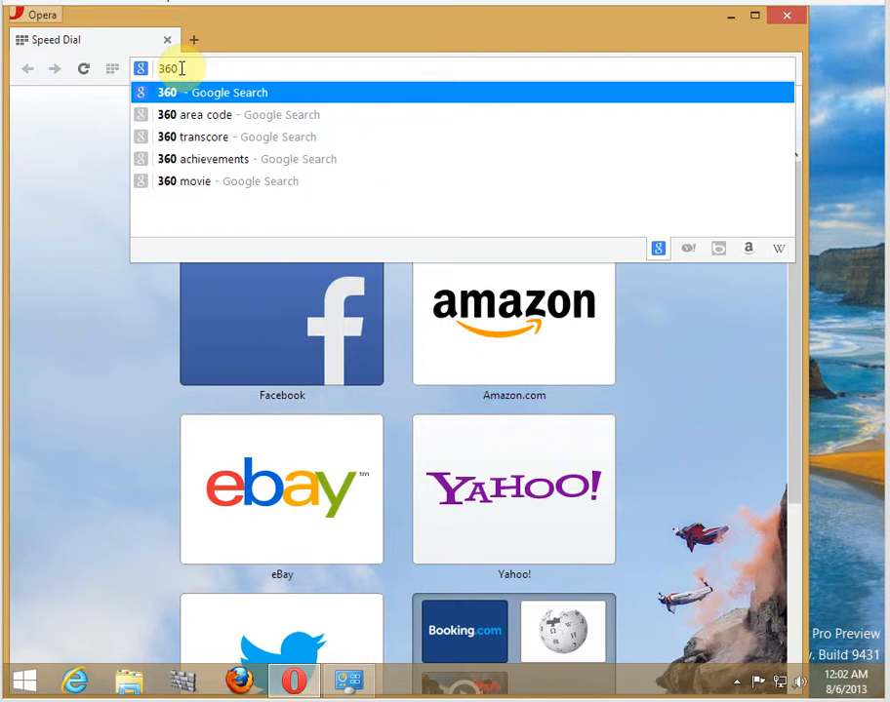
# Complete the query as "360 internet security" and run the web search
pyautogui.write('internet')
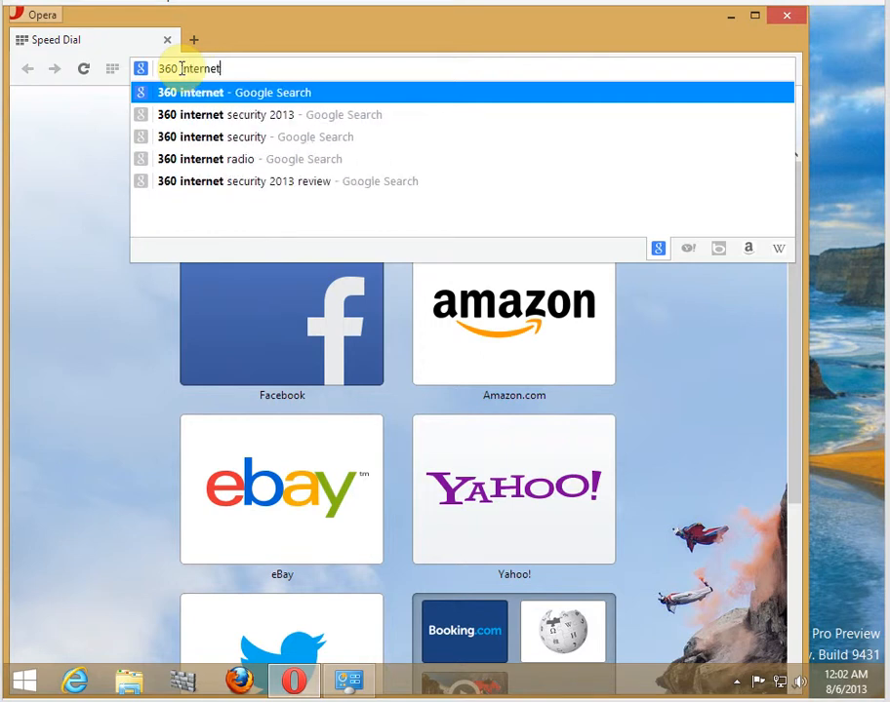
pyautogui.write(' securiyt')
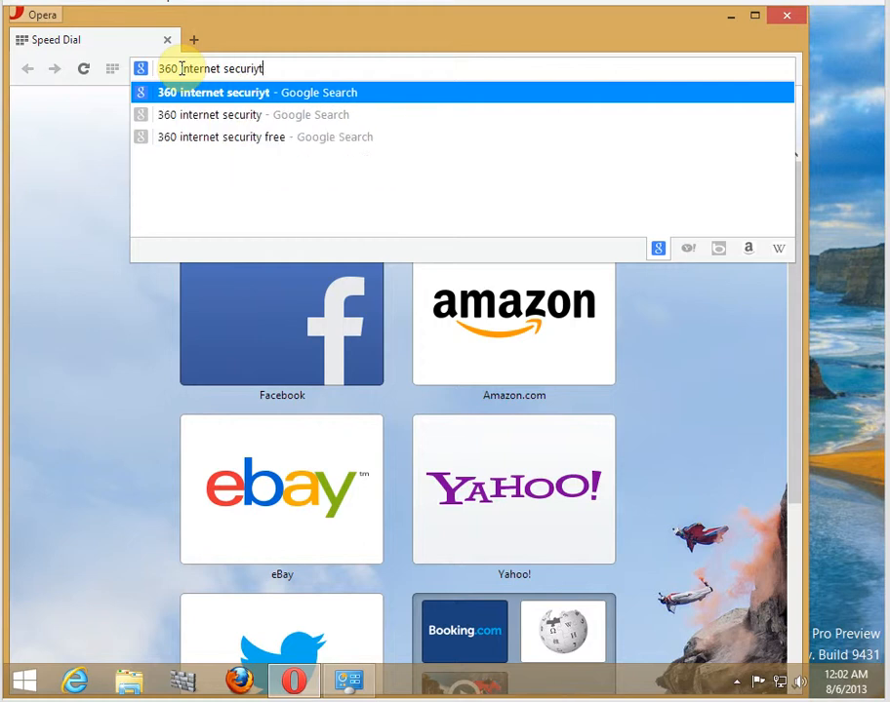
pyautogui.press('BackSpace')
pyautogui.press('BackSpace')
pyautogui.press('BackSpace')
pyautogui.write('ty')
pyautogui.press('BackSpace')
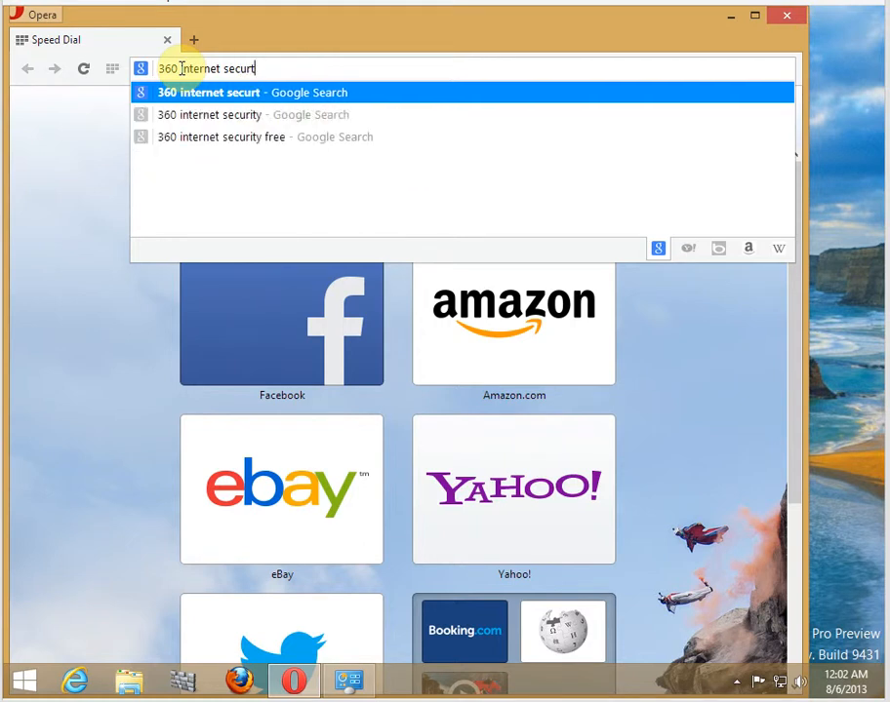
pyautogui.press('BackSpace')
pyautogui.write('ity')
pyautogui.press('Return')
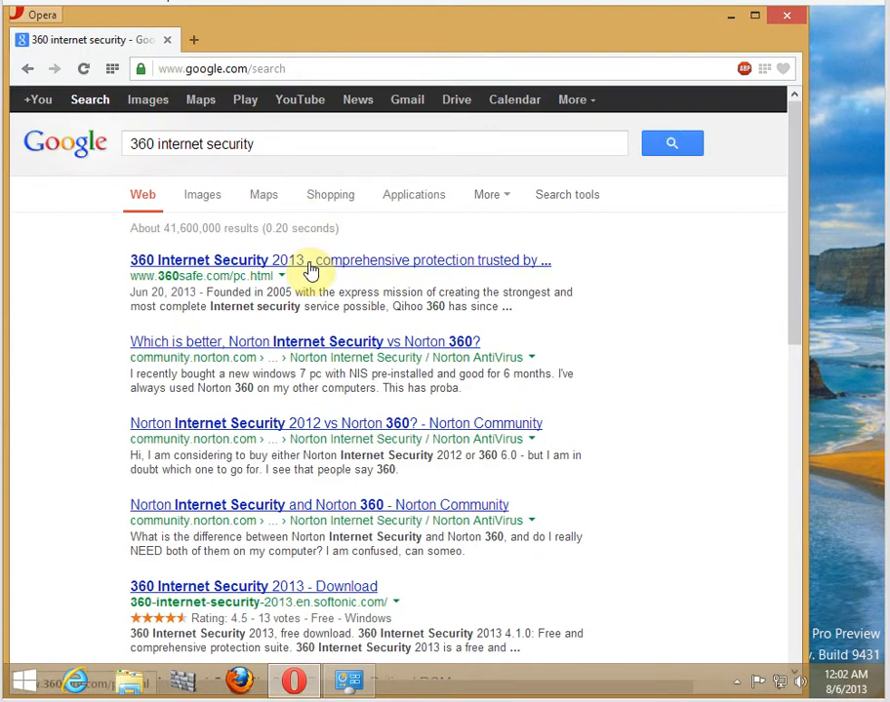
# Open the 360 Internet Security 2013 result from 360safe.com and maximize the browser window
pyautogui.click(309, 264)
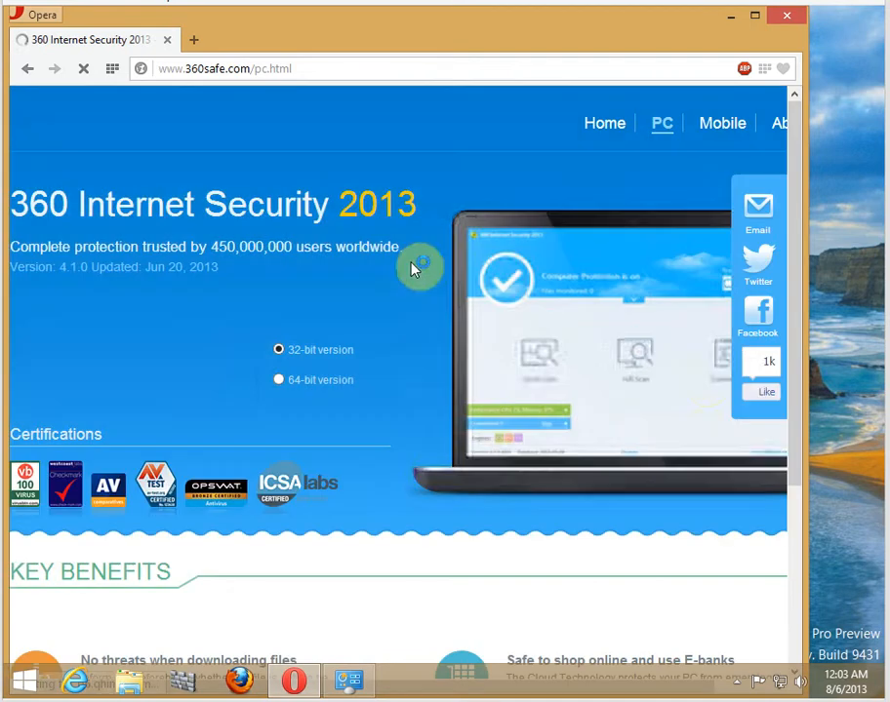
pyautogui.click(754, 17)
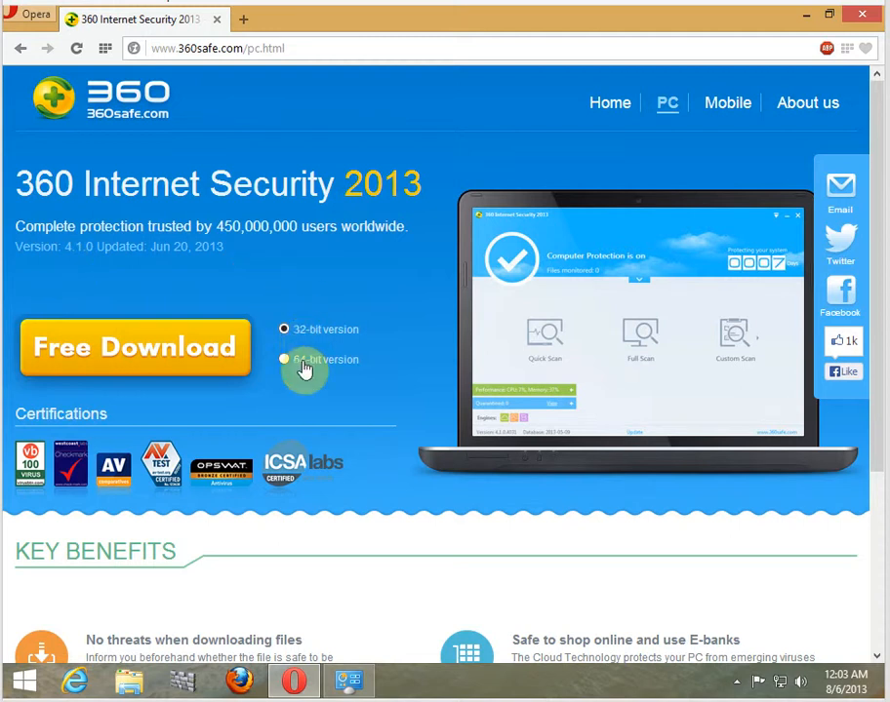
# Examine the 360 Internet Security 2013 page's download versions, certifications and key benefits, including the privacy protection description
pyautogui.scroll(-1, 338, 390)
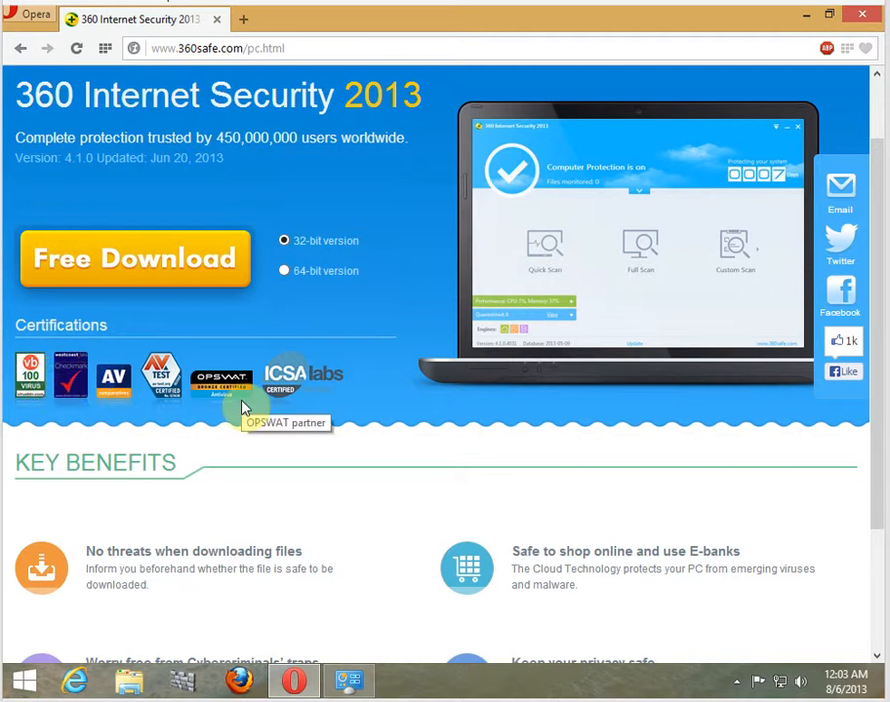
pyautogui.scroll(1, 244, 408)
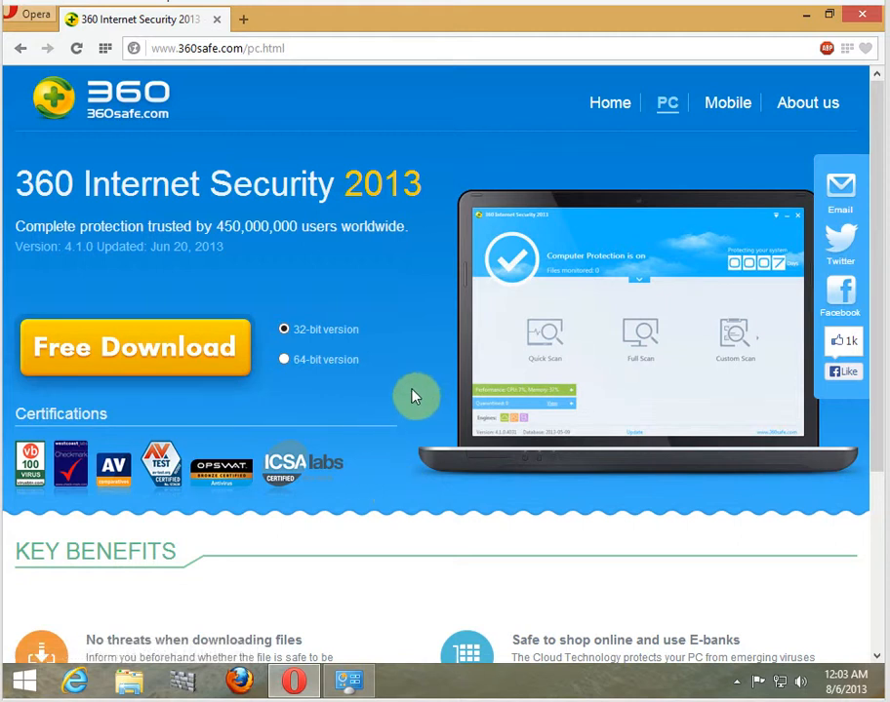
pyautogui.scroll(-3, 421, 410)
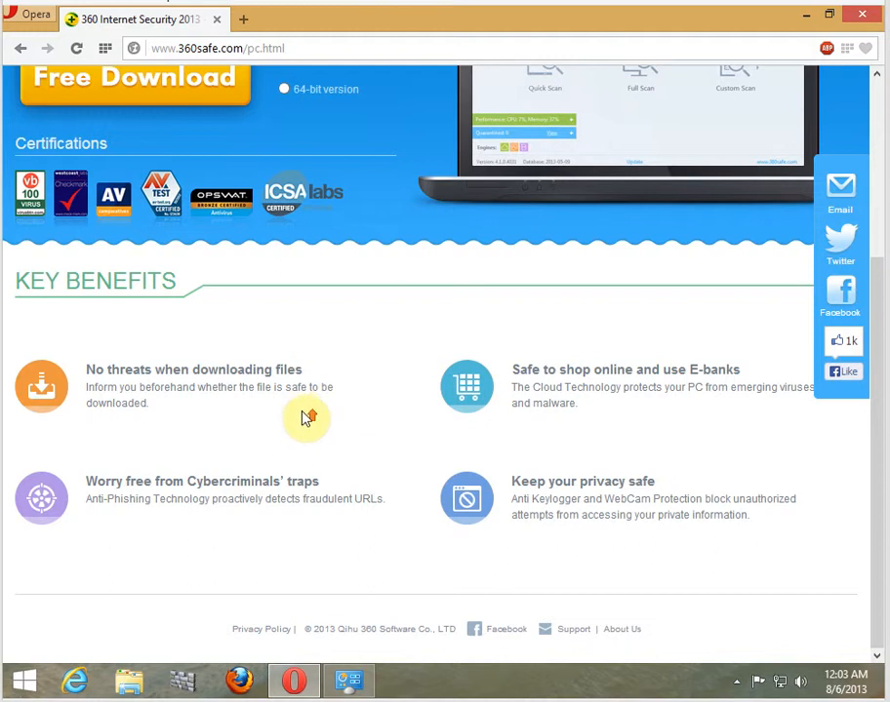
pyautogui.scroll(3, 306, 416)
pyautogui.scroll(-1, 292, 430)
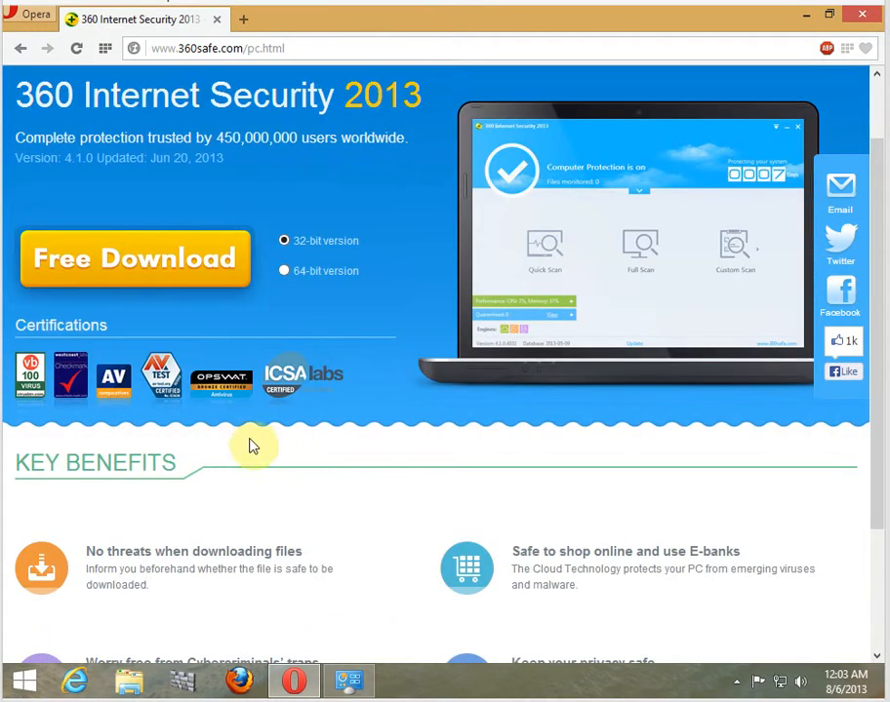
pyautogui.scroll(-2, 253, 447)
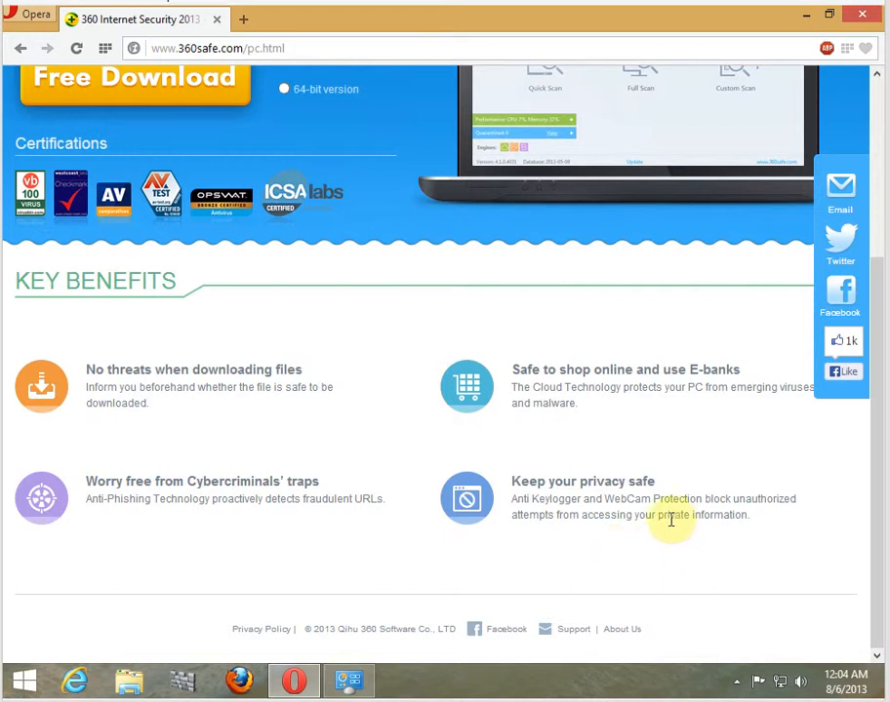
pyautogui.moveTo(792, 499); pyautogui.dragTo(517, 496)
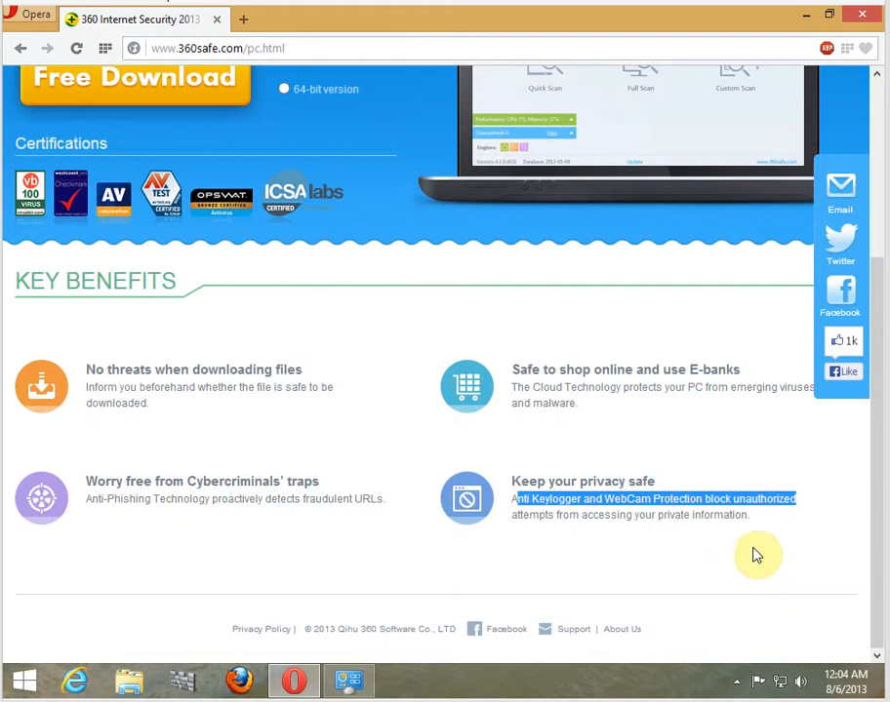
pyautogui.click(589, 501)
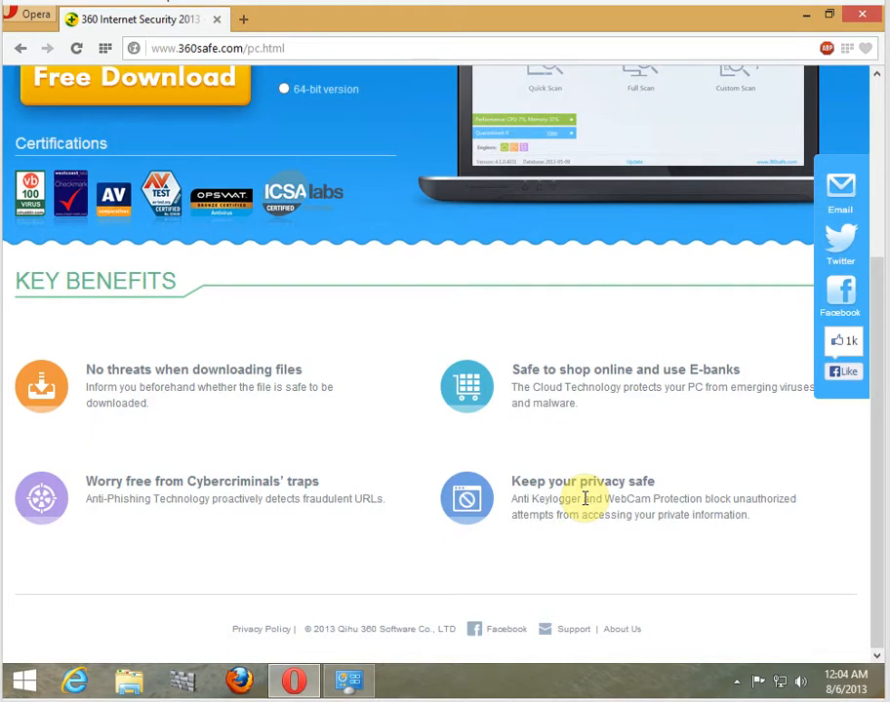
pyautogui.scroll(3, 578, 495)
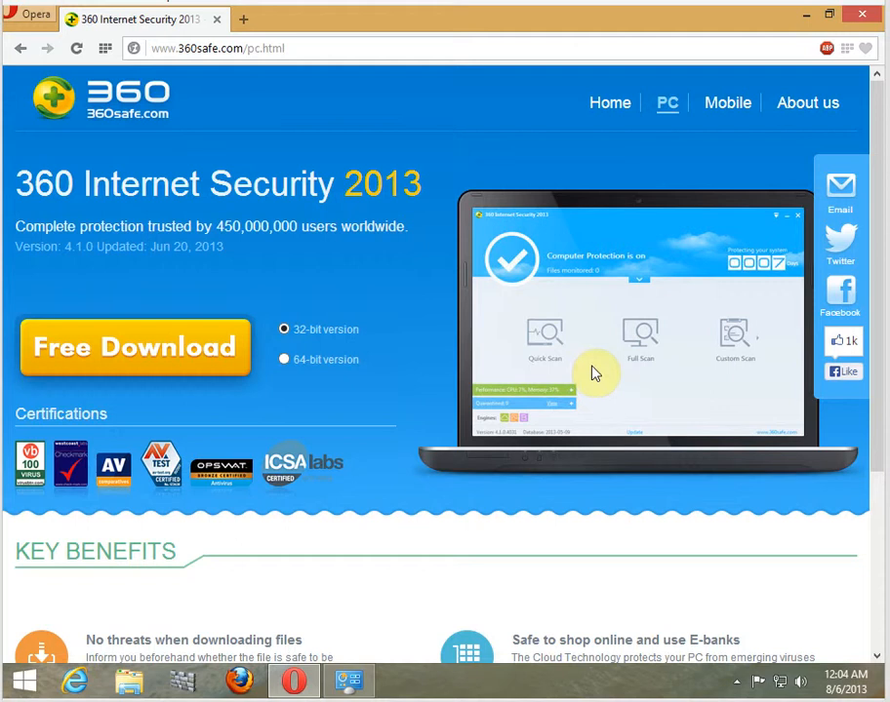
# Open the site's Mobile page and review the 360 Mobile Security downloads and the Android and iPhone features
pyautogui.click(722, 108)
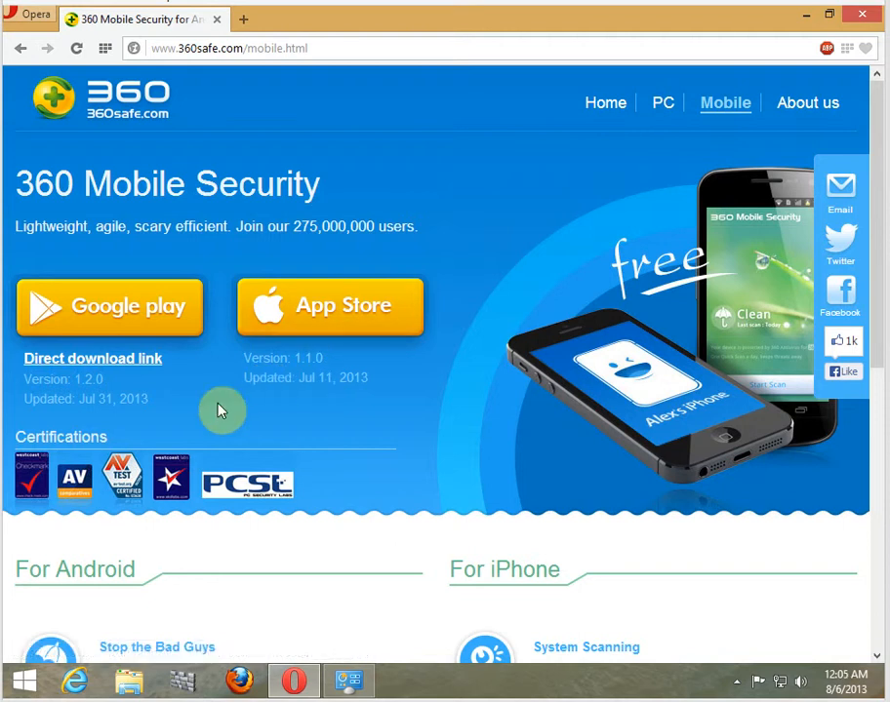
pyautogui.scroll(-2, 228, 367)
pyautogui.scroll(2, 240, 361)
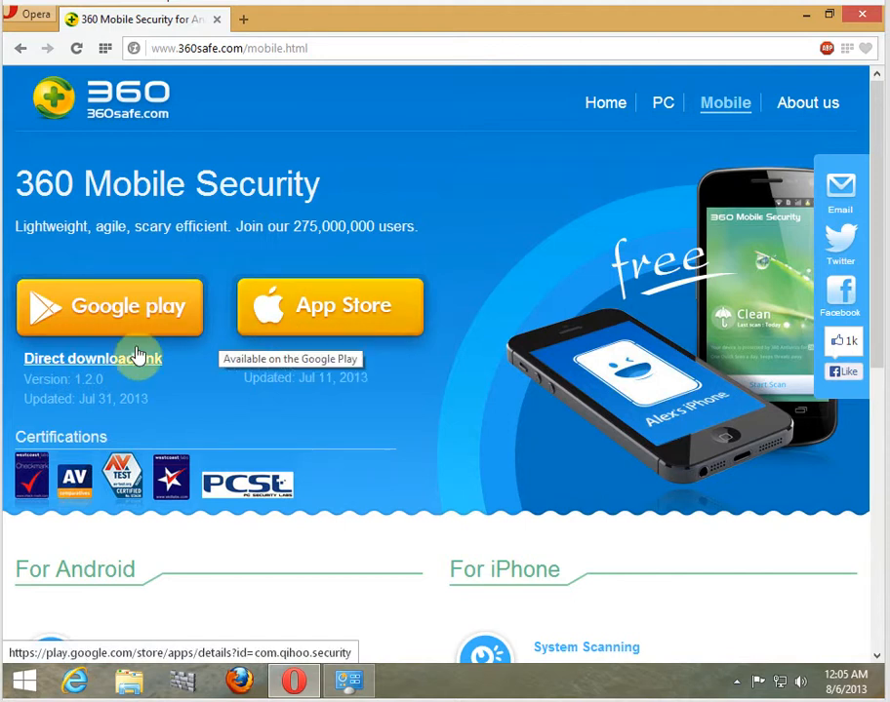
pyautogui.scroll(-5, 161, 392)
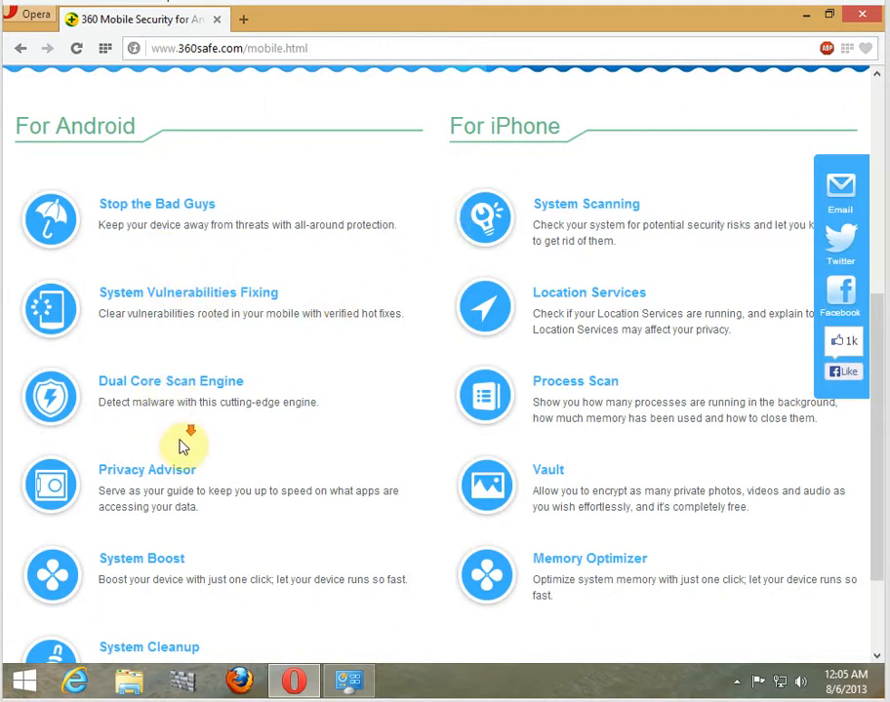
pyautogui.scroll(-2, 184, 444)
pyautogui.scroll(7, 196, 437)
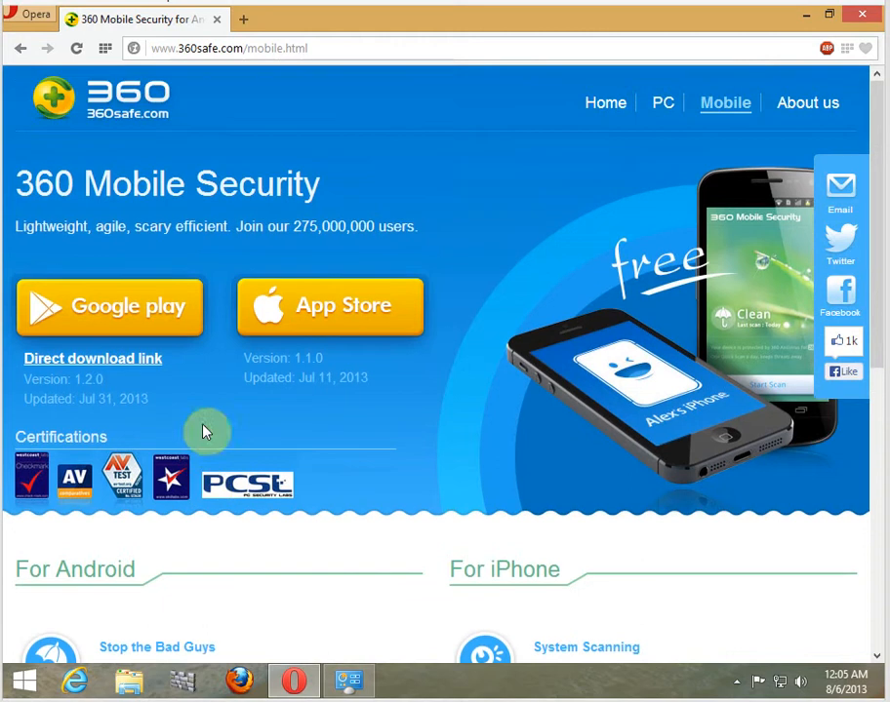
# Visit the site's Home page, return to the PC page and review its key benefits
pyautogui.click(608, 113)
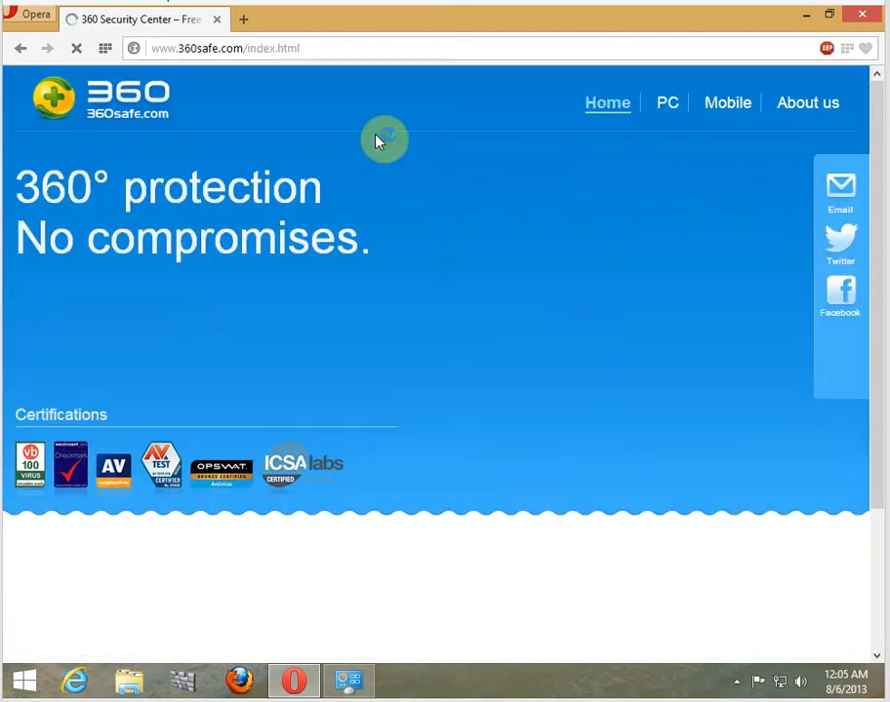
pyautogui.click(668, 114)
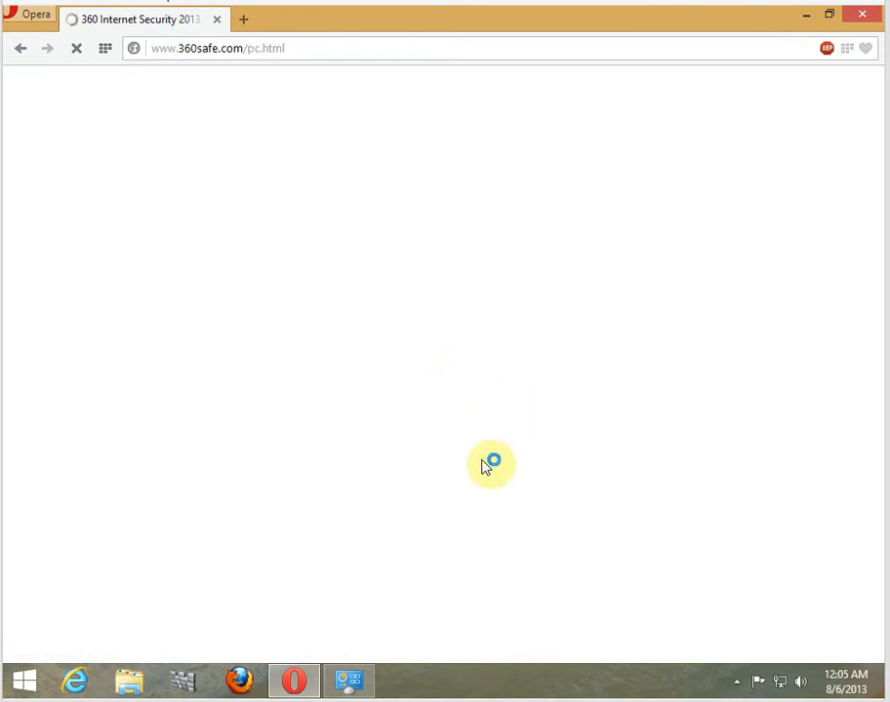
pyautogui.scroll(-3, 425, 508)
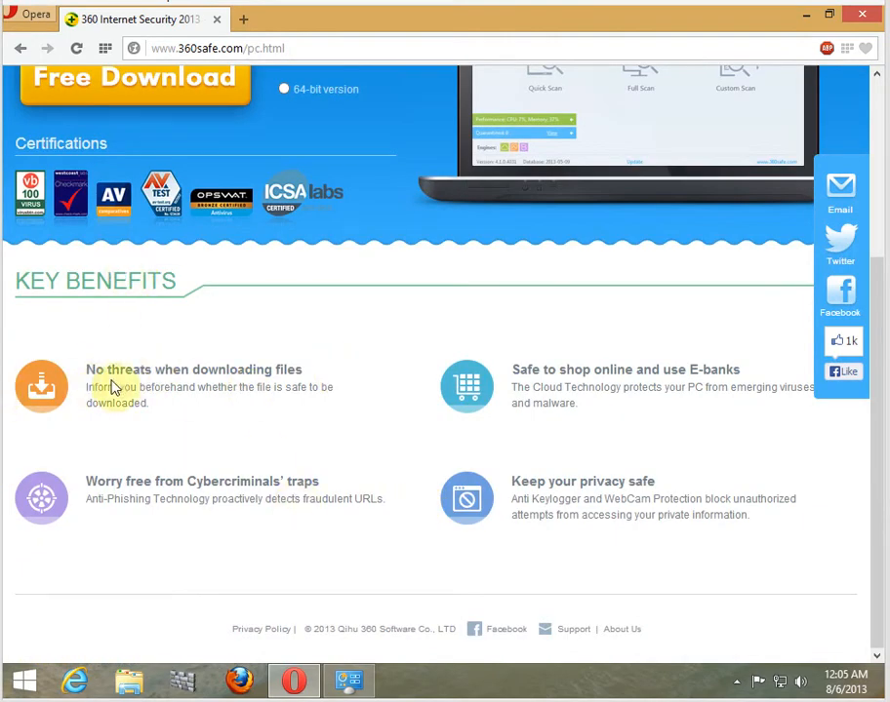
pyautogui.scroll(3, 533, 395)
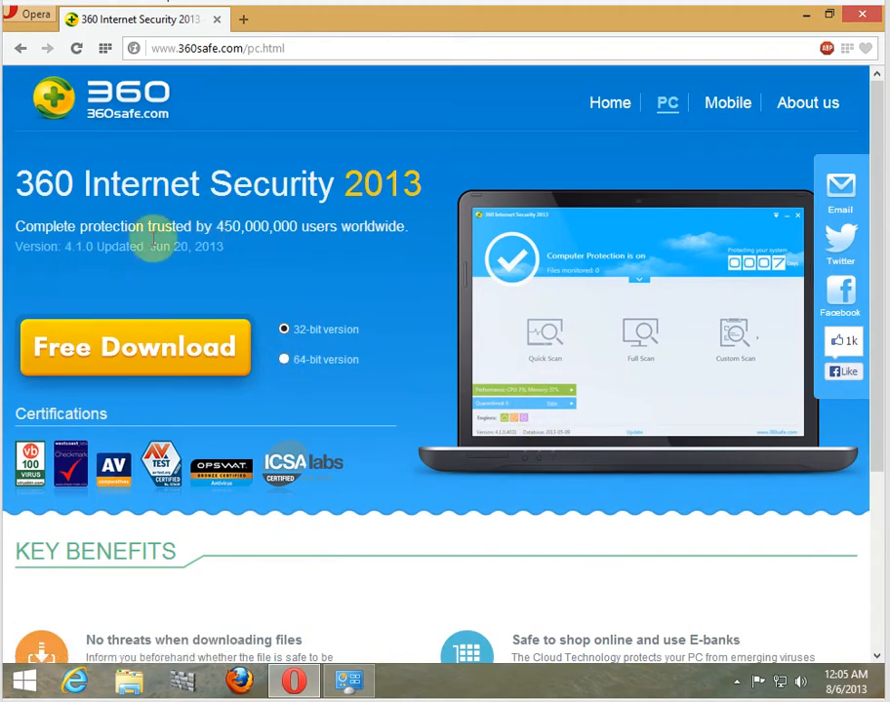
# Look over the protection features on the Home page and open the About us page
pyautogui.click(617, 109)
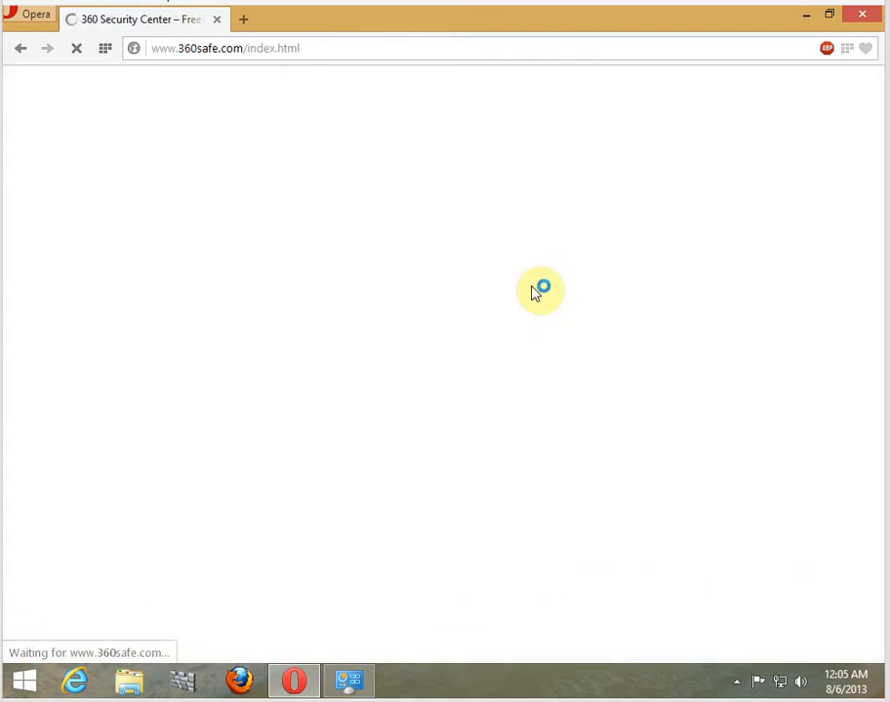
pyautogui.scroll(-2, 468, 371)
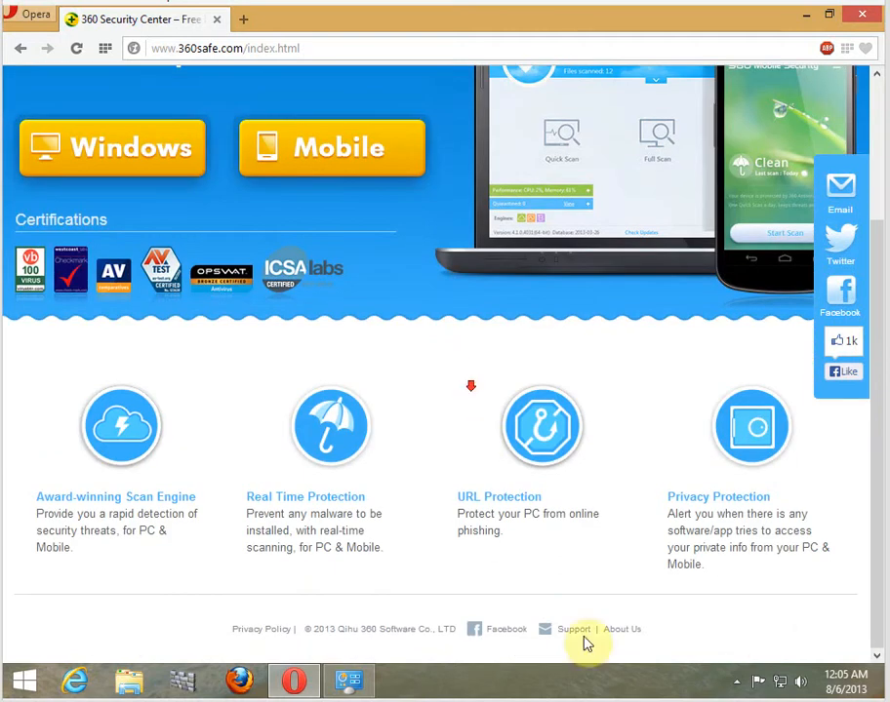
pyautogui.scroll(2, 552, 546)
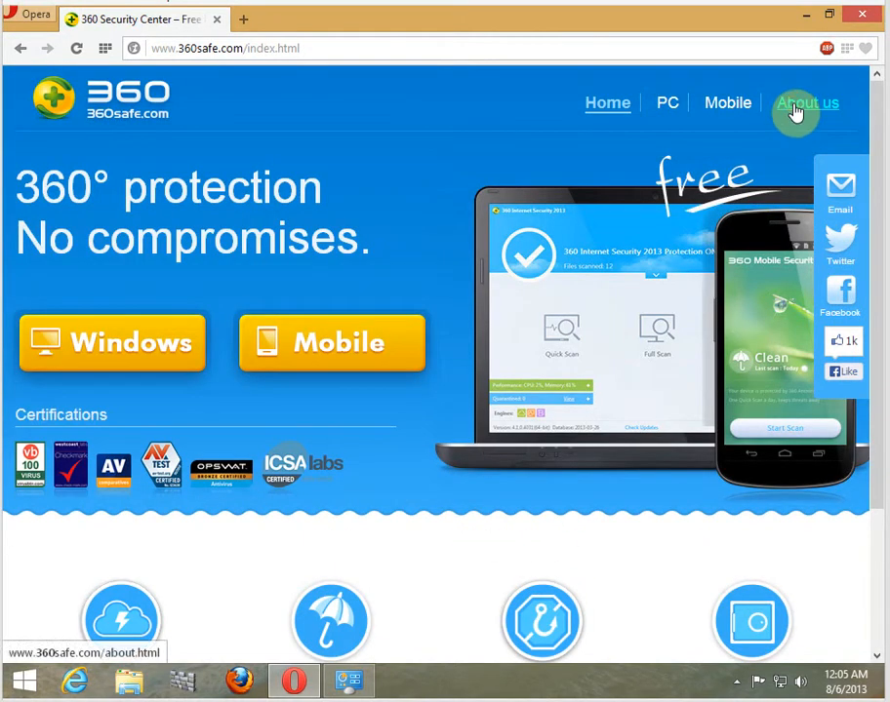
pyautogui.click(786, 125)
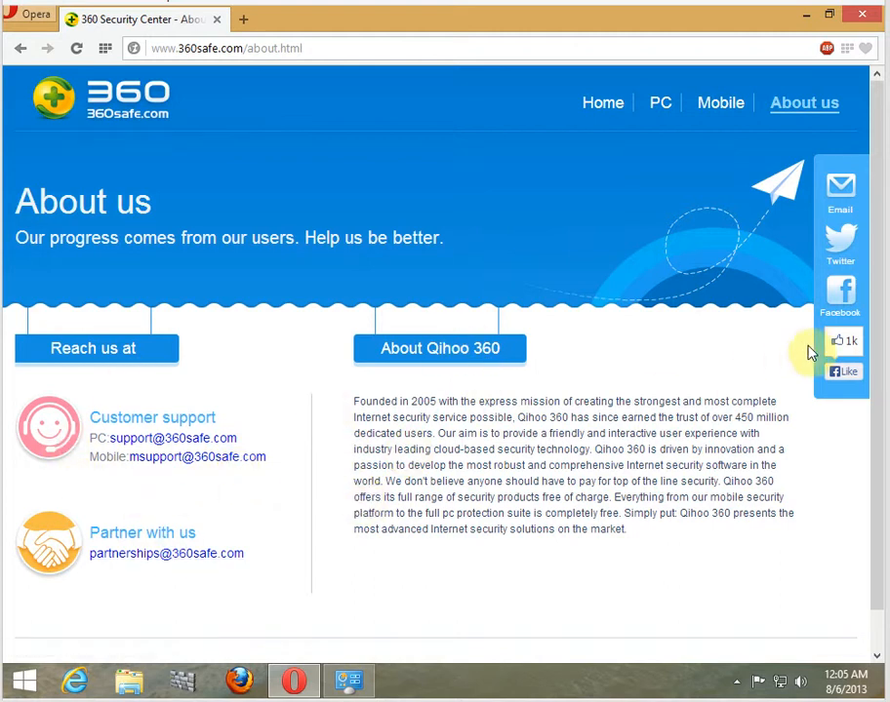
# Open 360 Security Center's Facebook page from the site and look through its recent posts
pyautogui.click(837, 294)
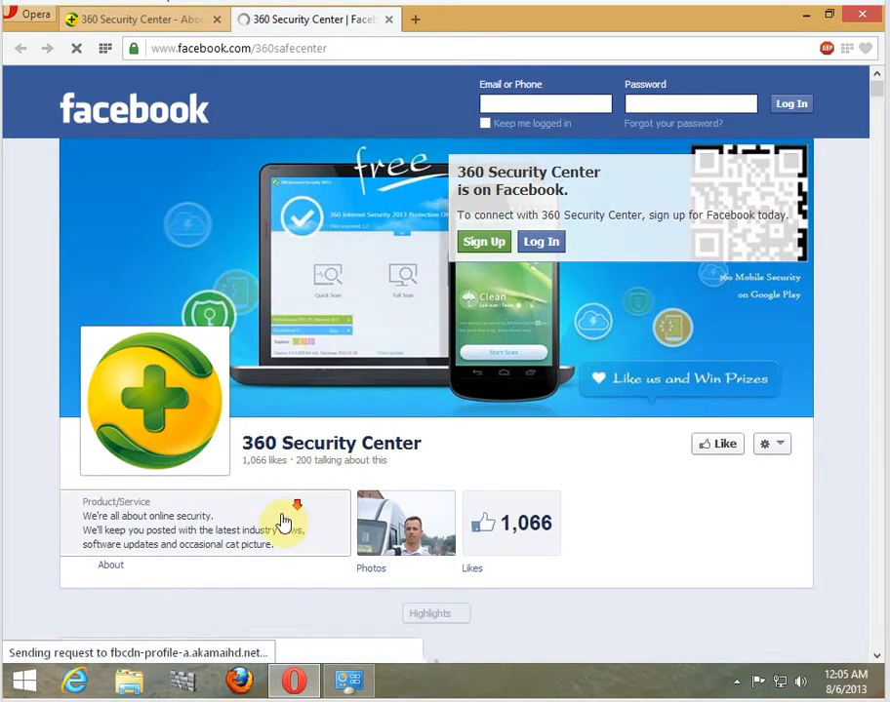
pyautogui.scroll(-3, 287, 520)
pyautogui.scroll(-3, 172, 561)
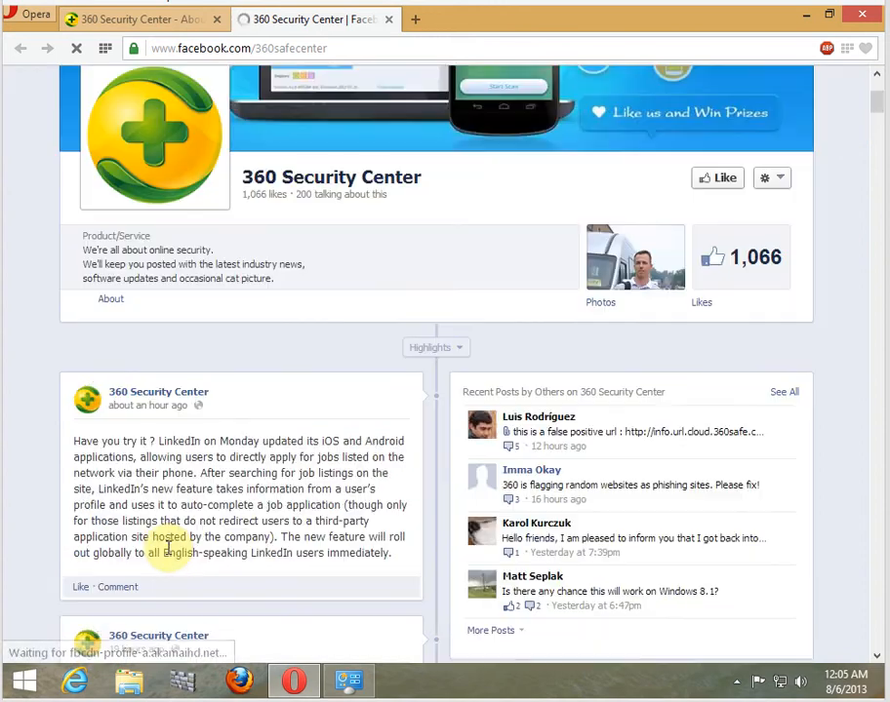
pyautogui.scroll(-1, 122, 493)
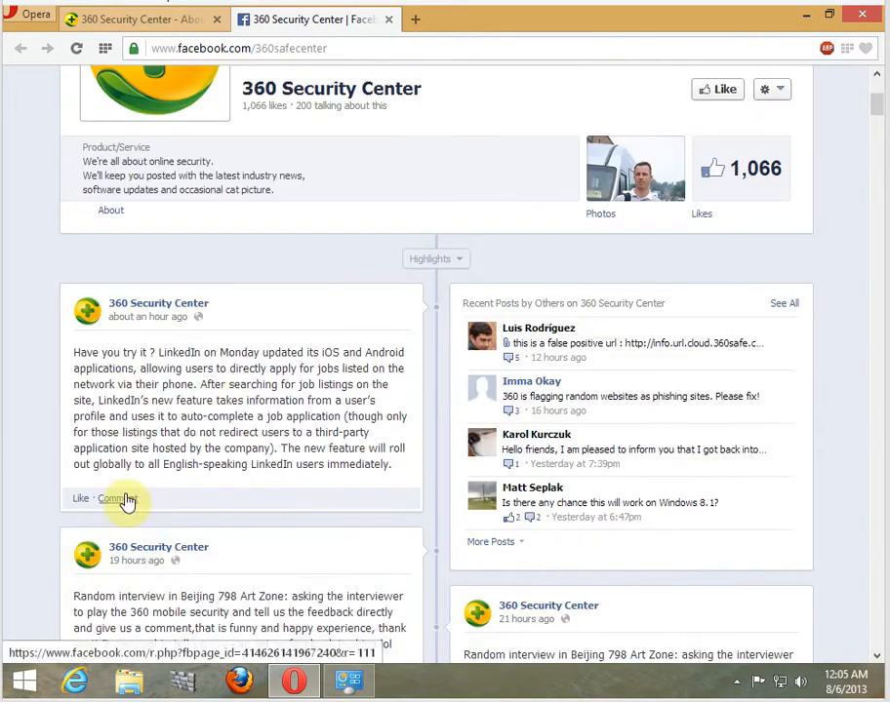
# Browse further through the Facebook timeline, including the Beijing 798 Art Zone interview posts
pyautogui.scroll(2, 259, 498)
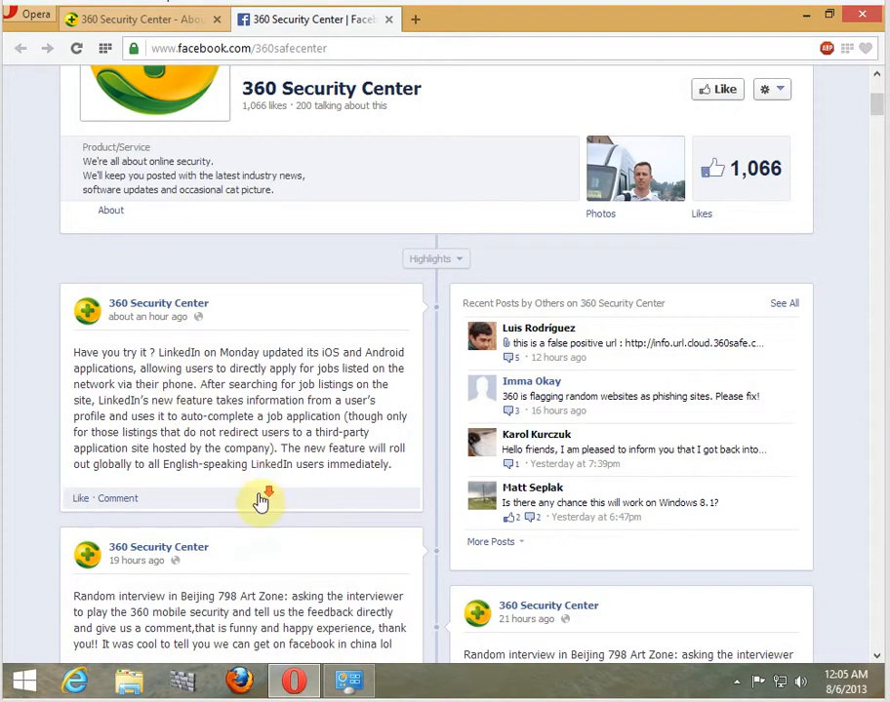
pyautogui.scroll(-8, 256, 505)
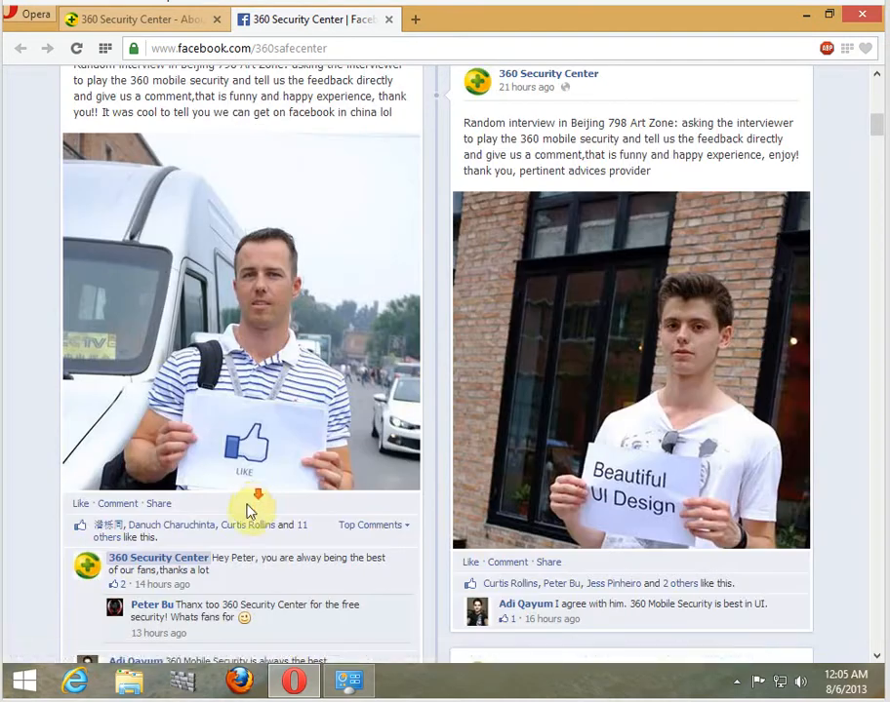
pyautogui.scroll(-15, 244, 517)
pyautogui.scroll(12, 236, 542)
pyautogui.scroll(4, 244, 472)
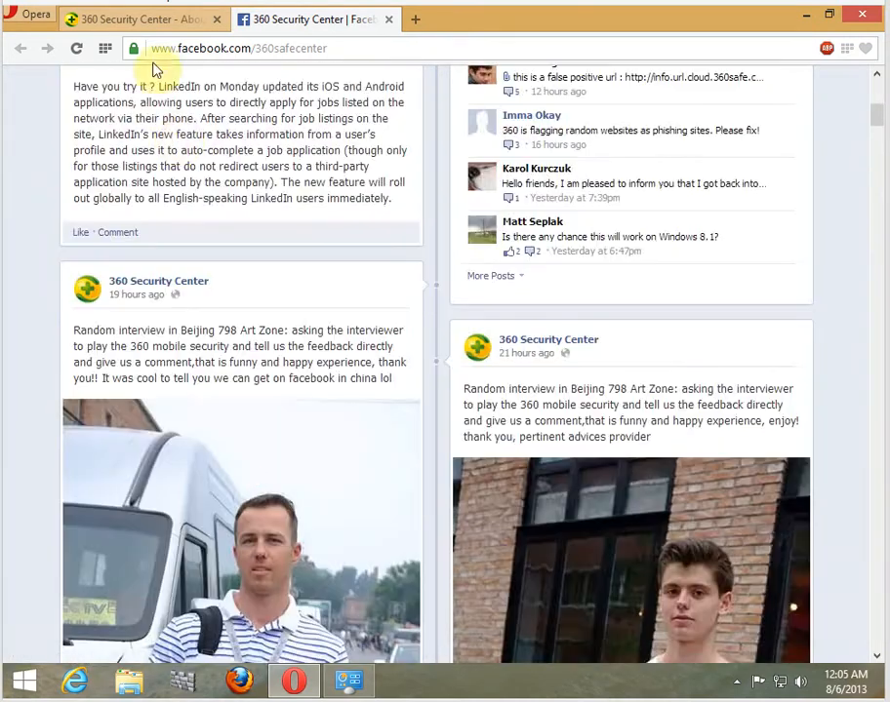
# Return to the vendor's About us page, open 360 Security Center's Twitter page from it and look through the tweets
pyautogui.click(152, 21)
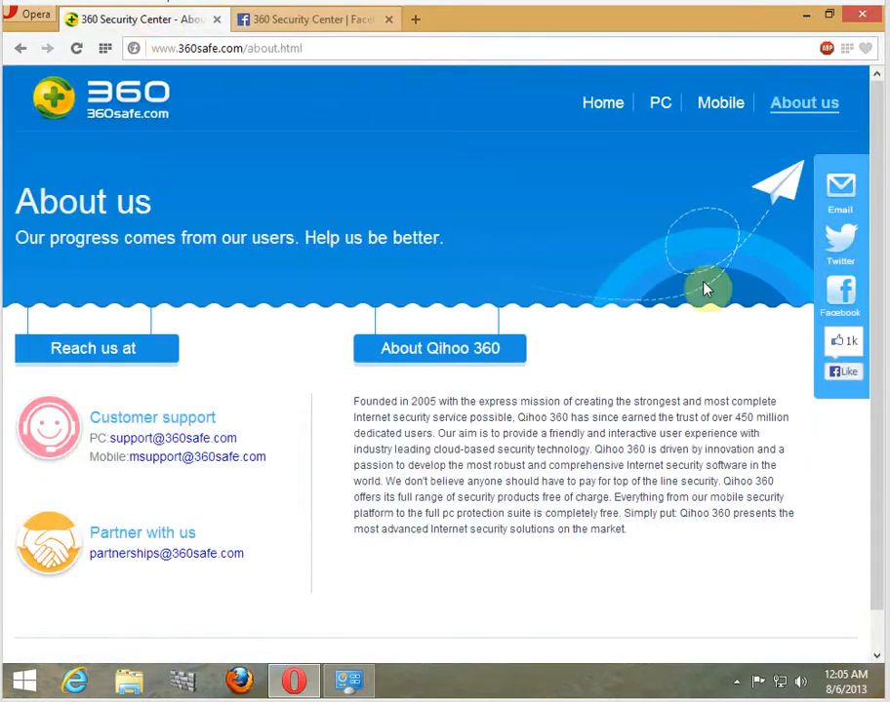
pyautogui.click(836, 237)
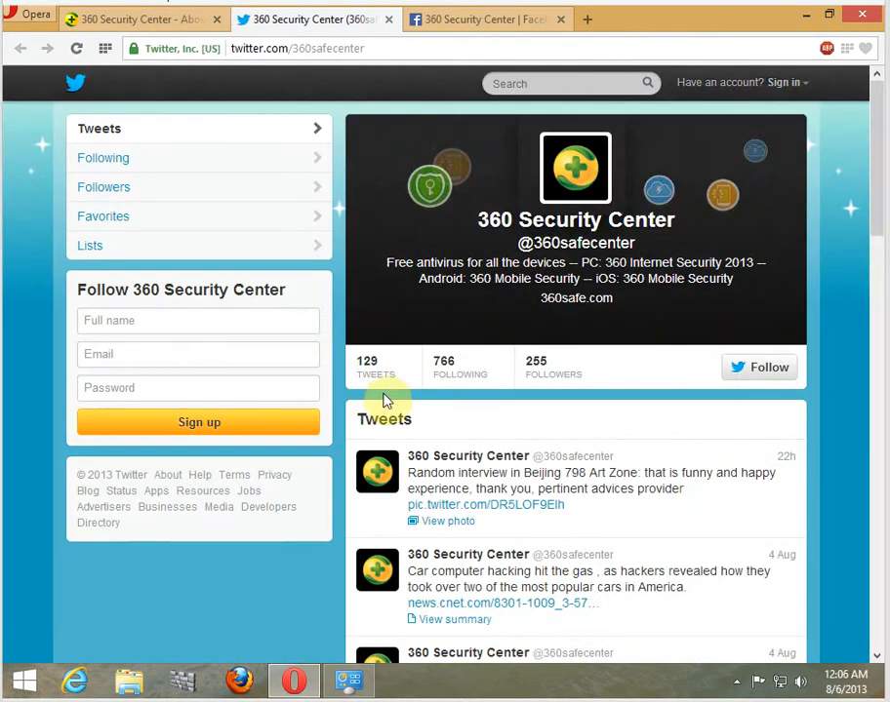
pyautogui.scroll(-2, 569, 405)
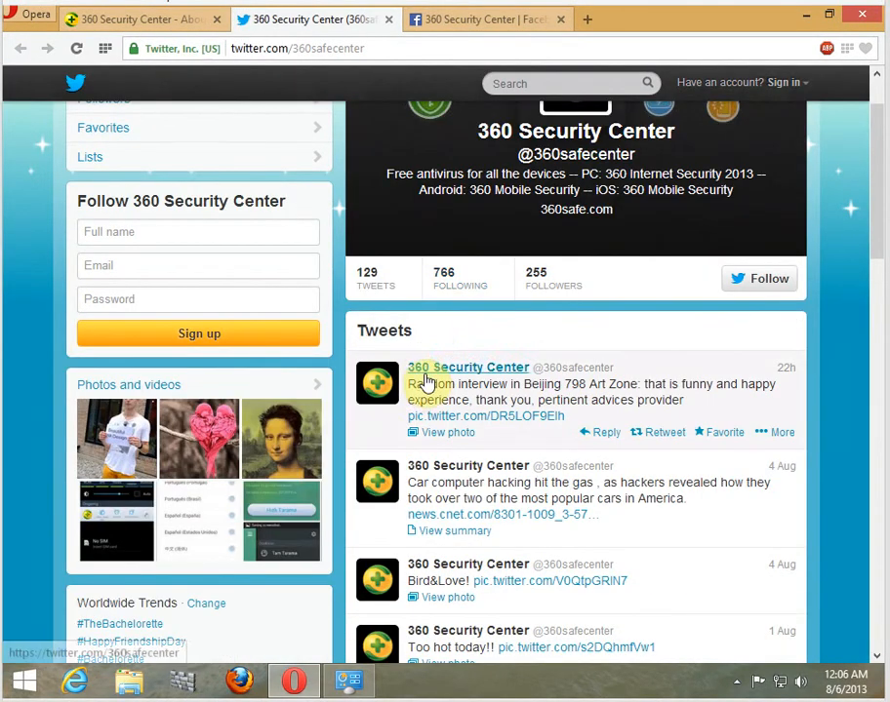
pyautogui.scroll(-3, 425, 385)
pyautogui.scroll(1, 428, 390)
pyautogui.scroll(2, 427, 403)
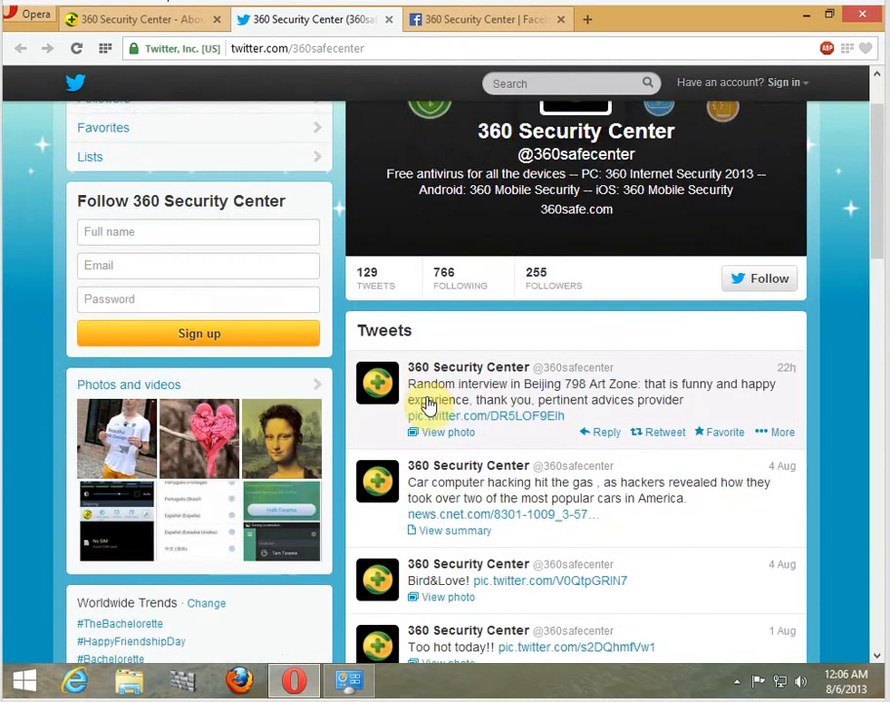
pyautogui.scroll(-3, 427, 405)
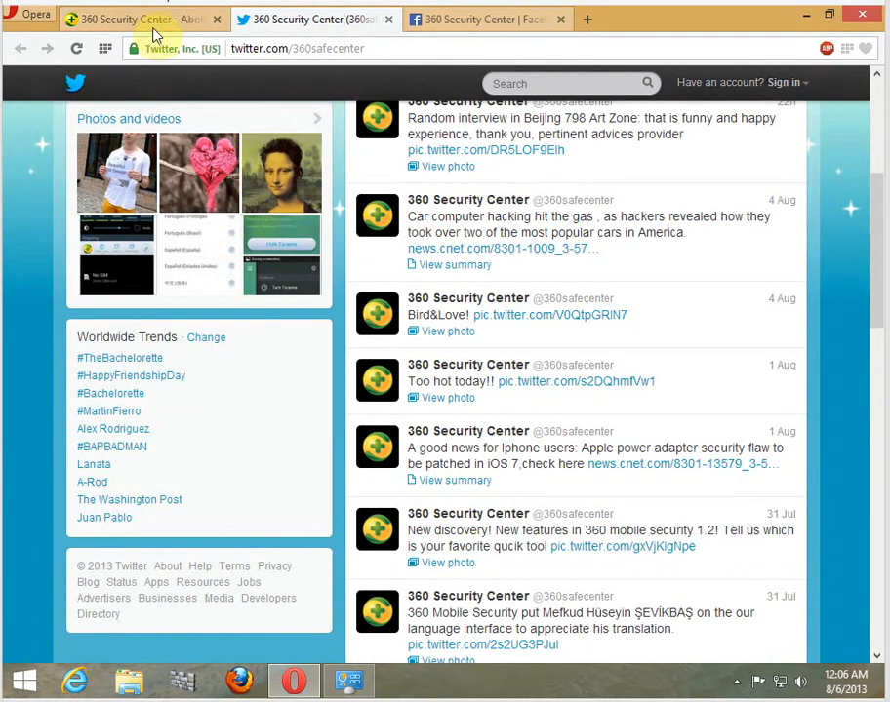
# Go back to the 360safe.com site and look over its Home page's certifications and protection features
pyautogui.click(117, 20)
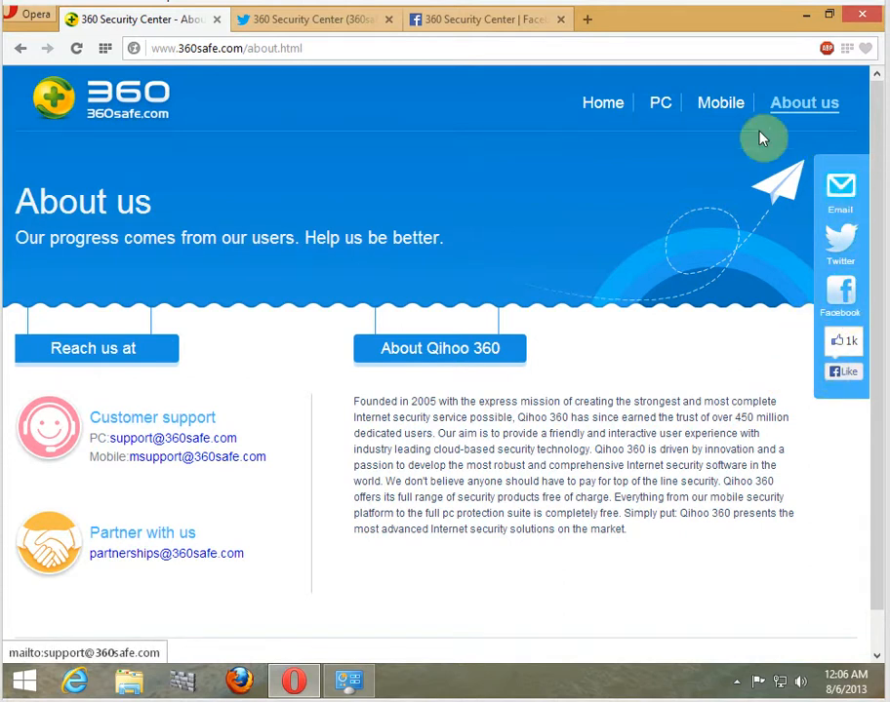
pyautogui.click(601, 108)
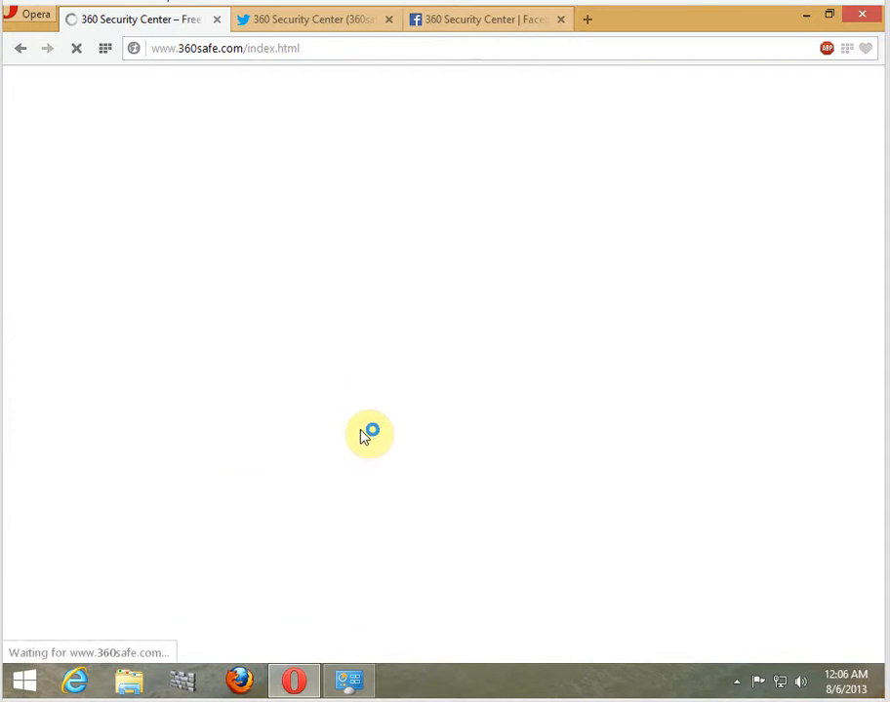
pyautogui.scroll(-2, 353, 433)
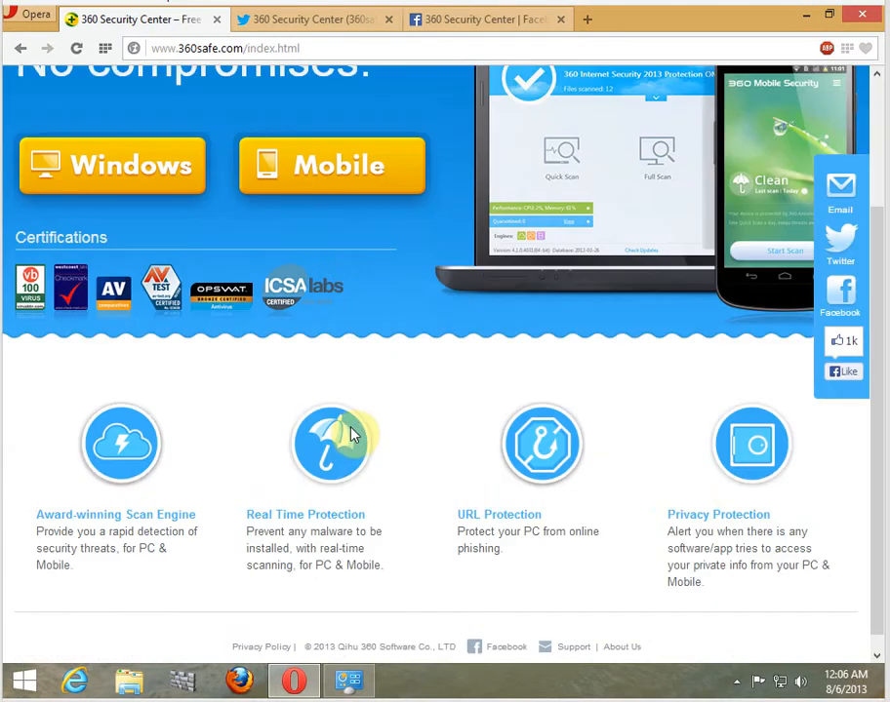
pyautogui.scroll(2, 341, 436)
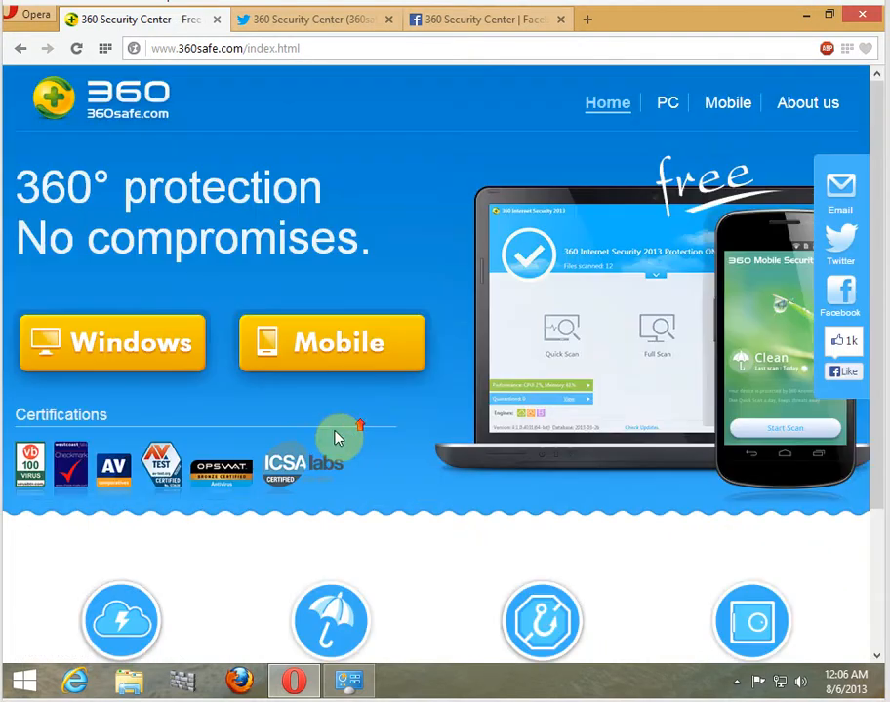
# Open the Windows product page, check the computer's system type in Windows, and download the 32-bit version of 360 Internet Security 2013
pyautogui.click(112, 349)
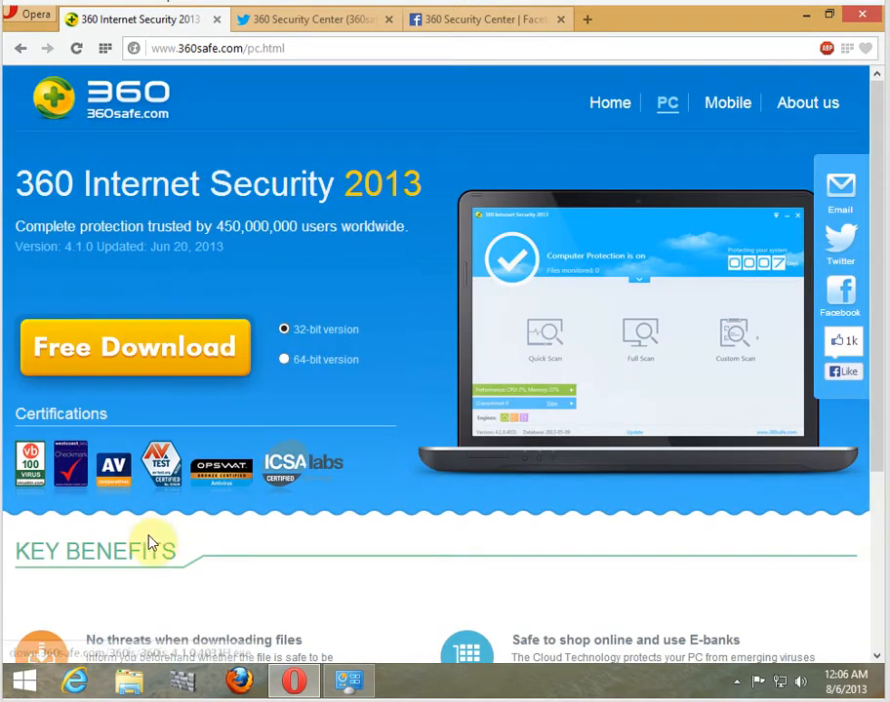
pyautogui.rightClick(19, 683)
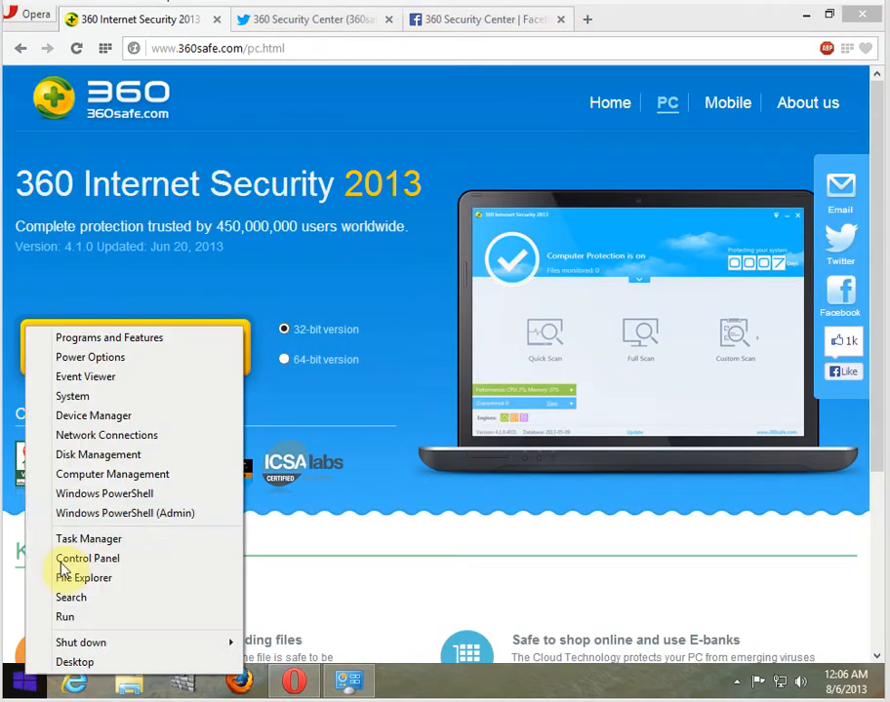
pyautogui.click(90, 398)
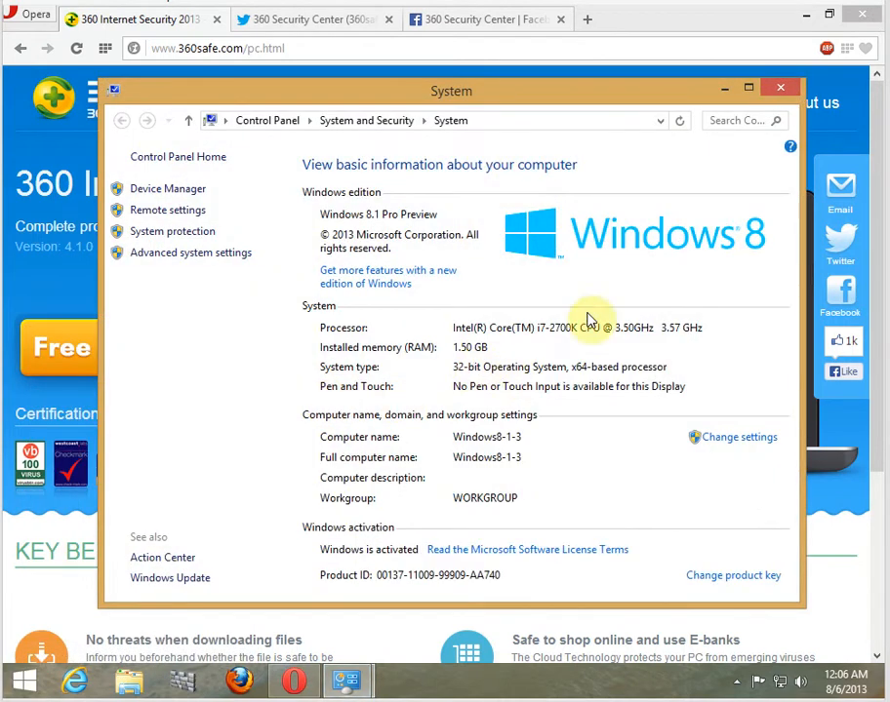
pyautogui.click(786, 93)
pyautogui.click(155, 366)
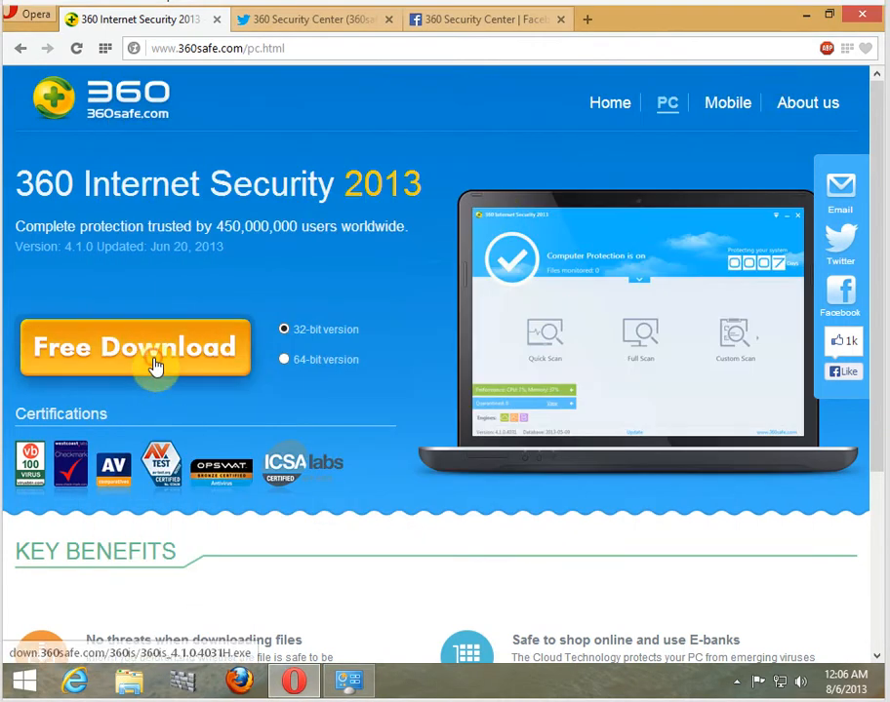
# Review the key benefits on the PC page while the installer downloads
pyautogui.scroll(-3, 439, 451)
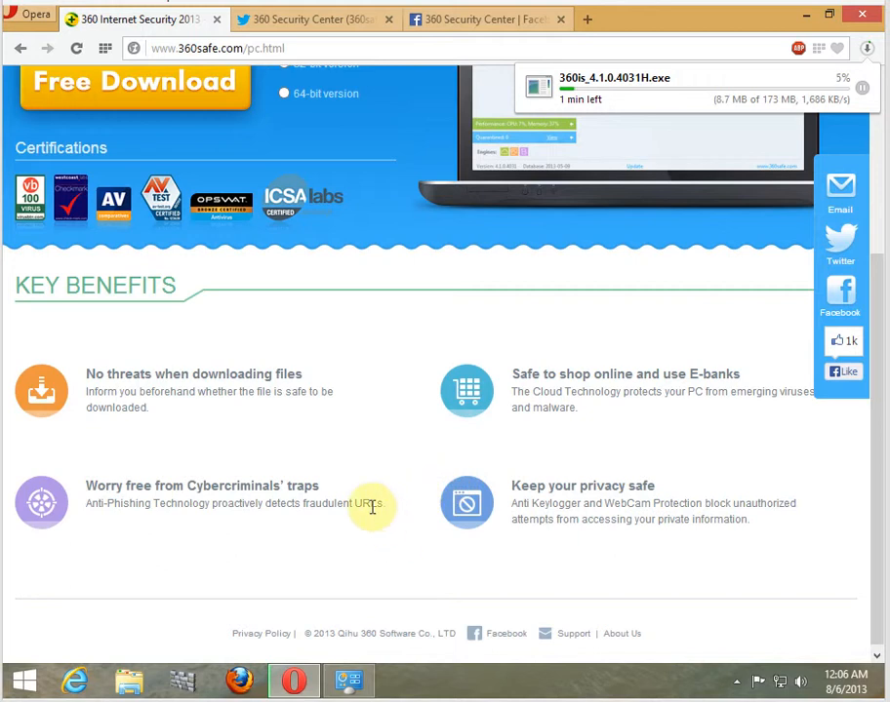
pyautogui.scroll(3, 380, 551)
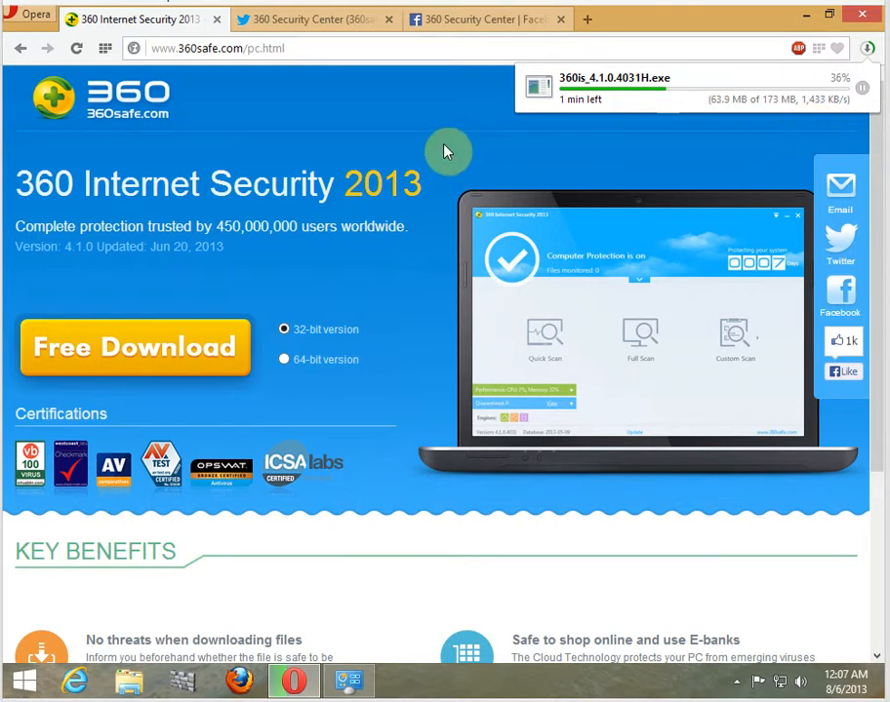
pyautogui.scroll(-3, 203, 353)
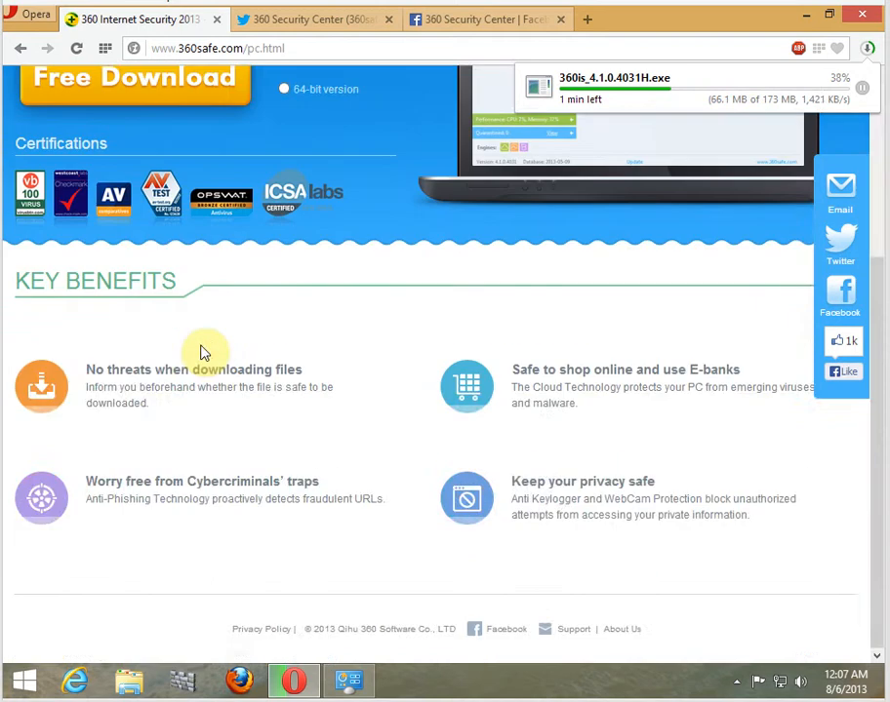
pyautogui.scroll(3, 202, 353)
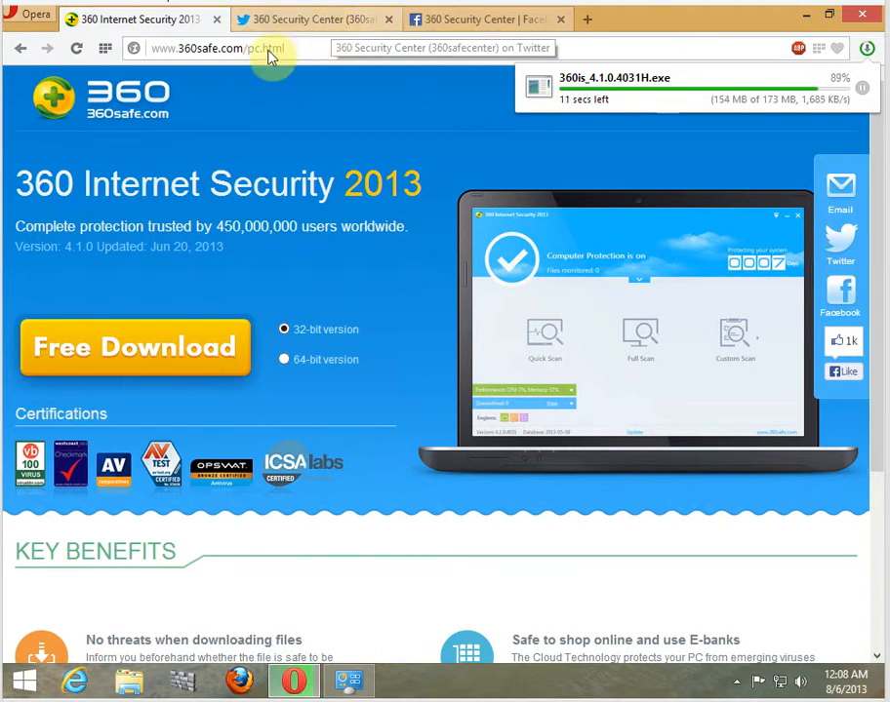
# Revisit the open Twitter and Facebook pages, replace the Facebook page with Speed Dial and look over its shortcuts
pyautogui.click(296, 24)
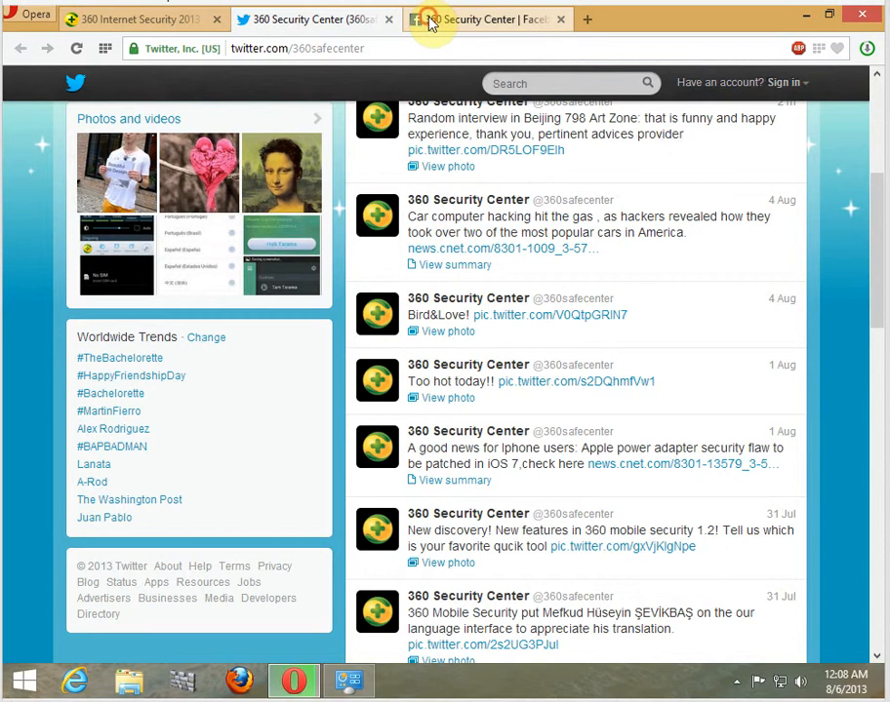
pyautogui.click(426, 20)
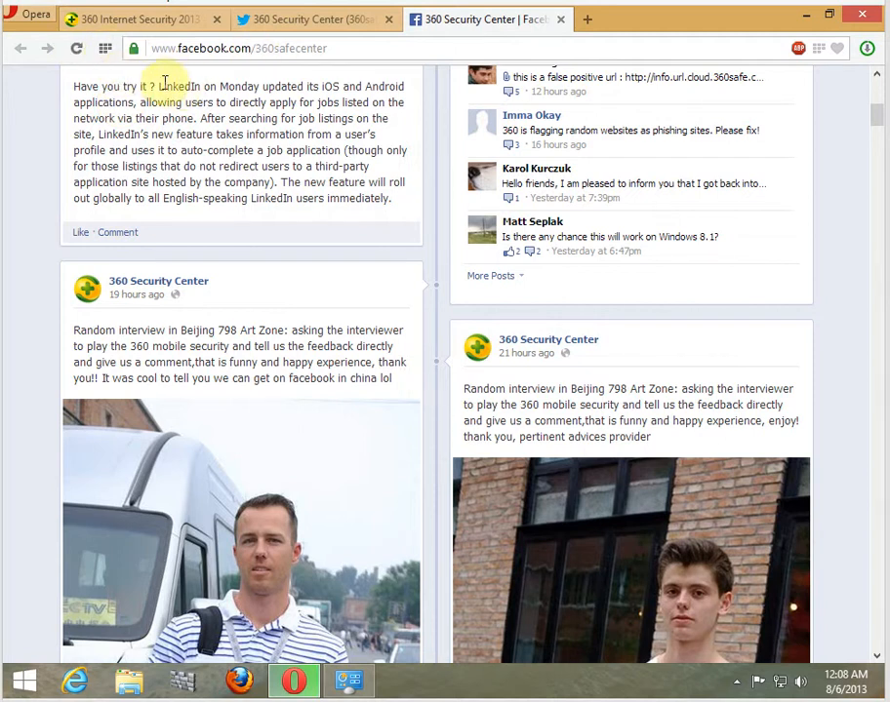
pyautogui.click(106, 51)
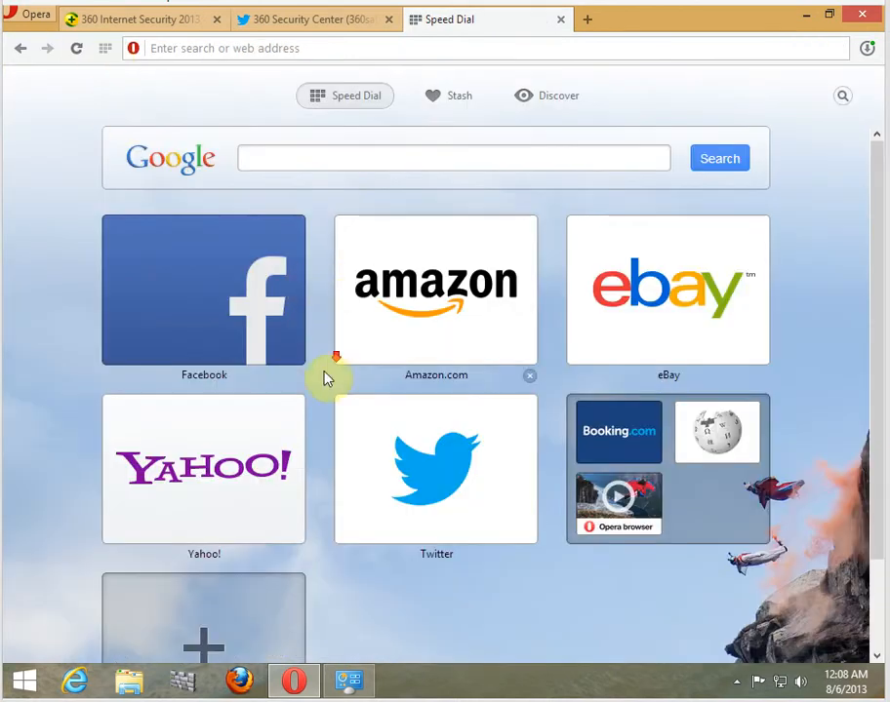
pyautogui.scroll(-2, 342, 383)
pyautogui.scroll(2, 341, 371)
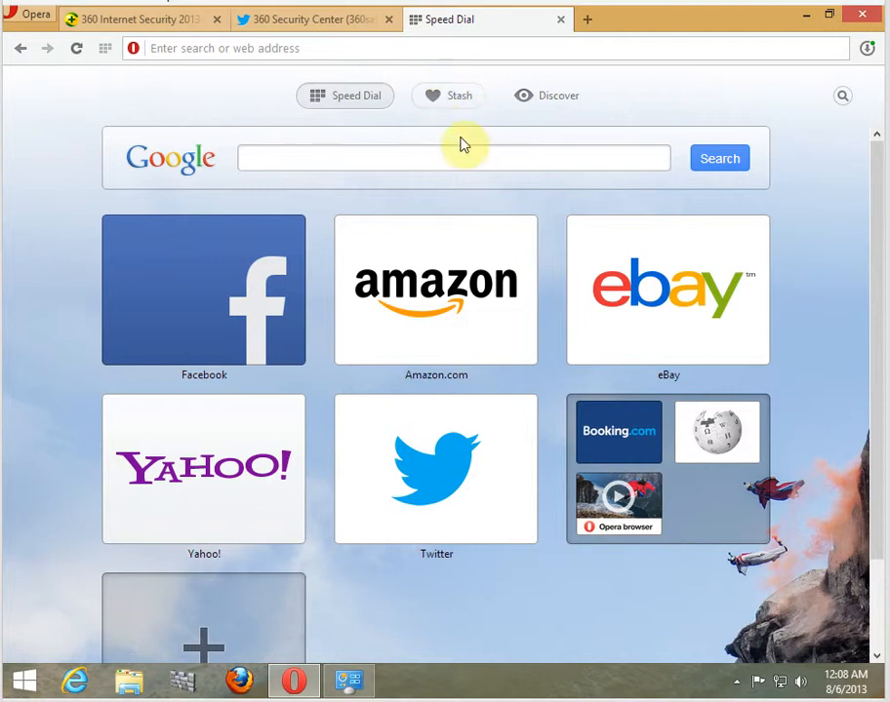
# Return to the 360 Internet Security 2013 page and open the browser's list of downloads
pyautogui.click(192, 19)
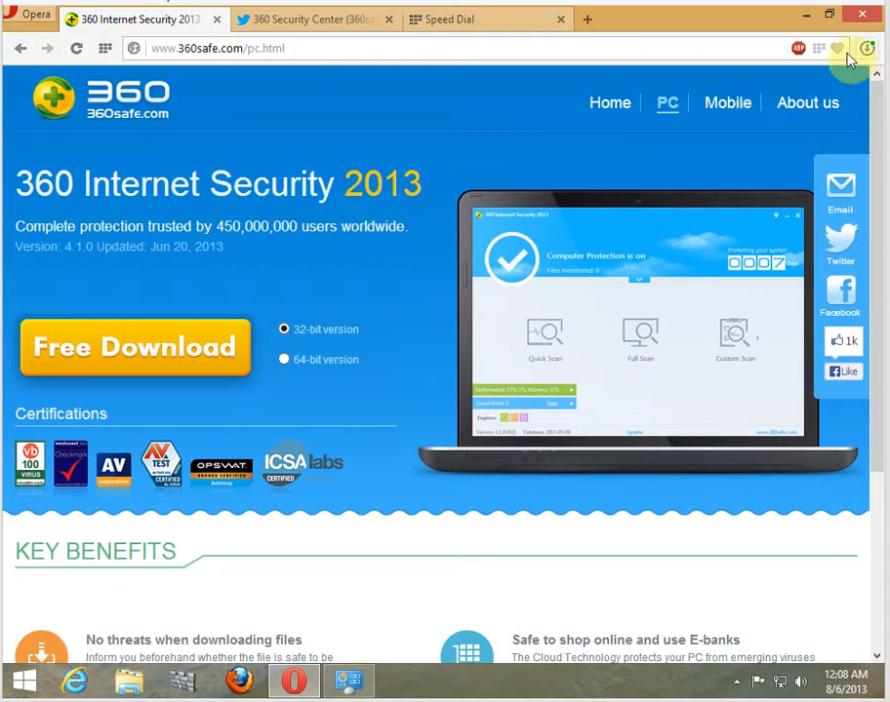
pyautogui.click(37, 15)
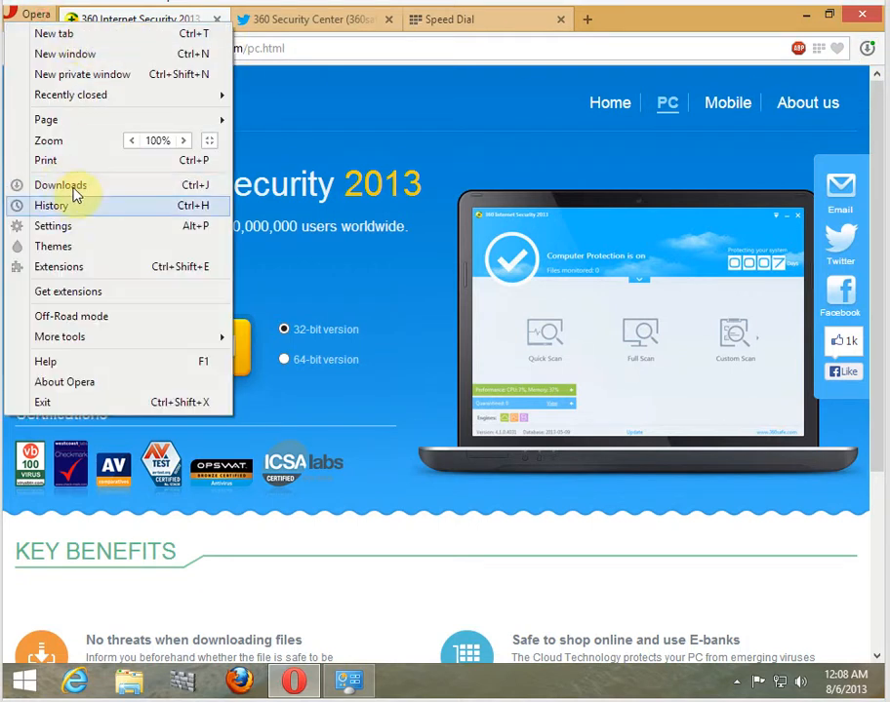
pyautogui.click(75, 184)
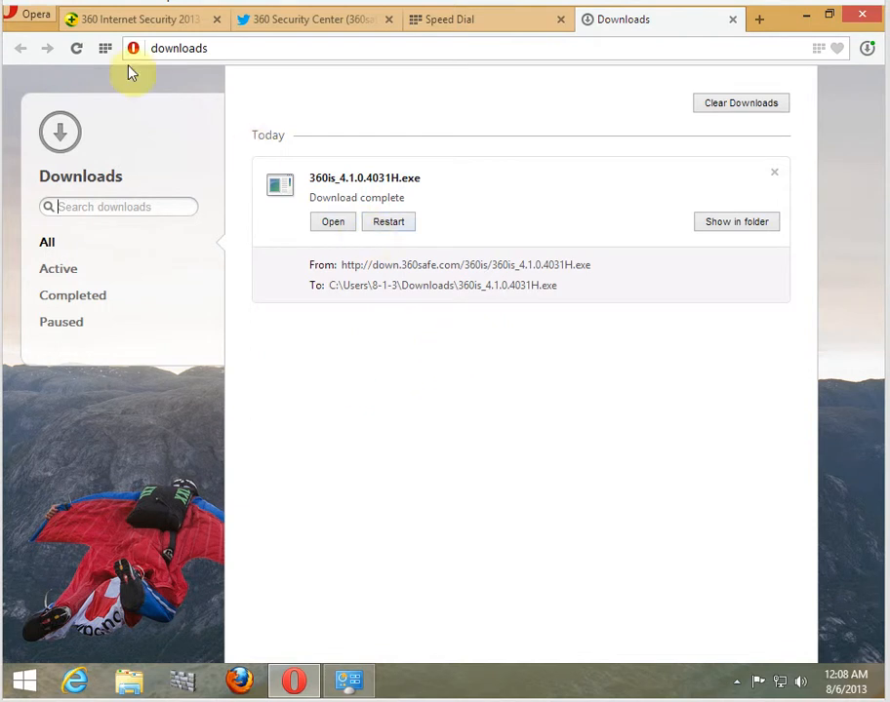
pyautogui.click(37, 17)
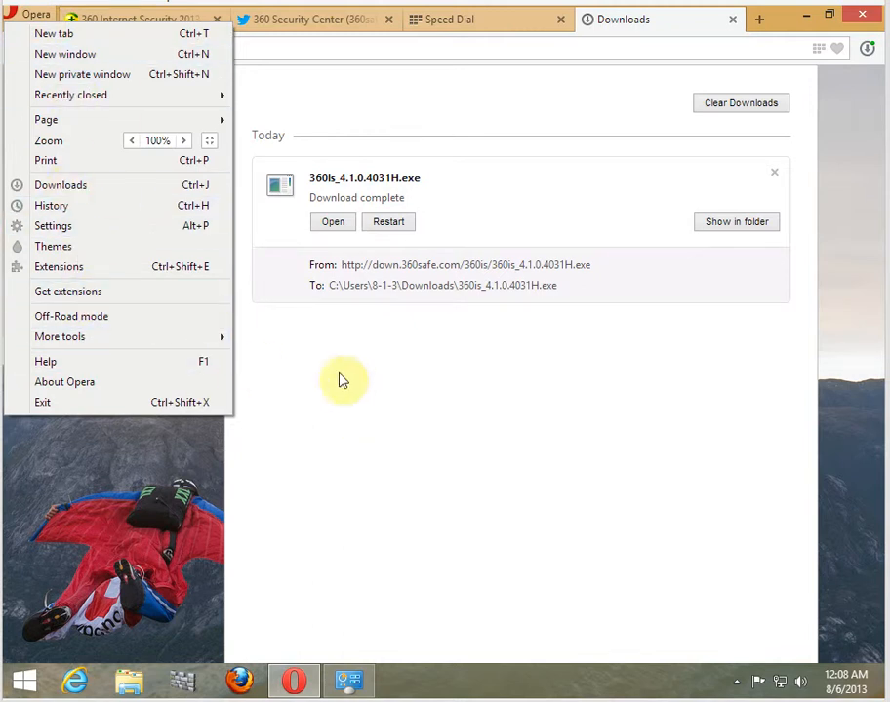
pyautogui.click(362, 430)
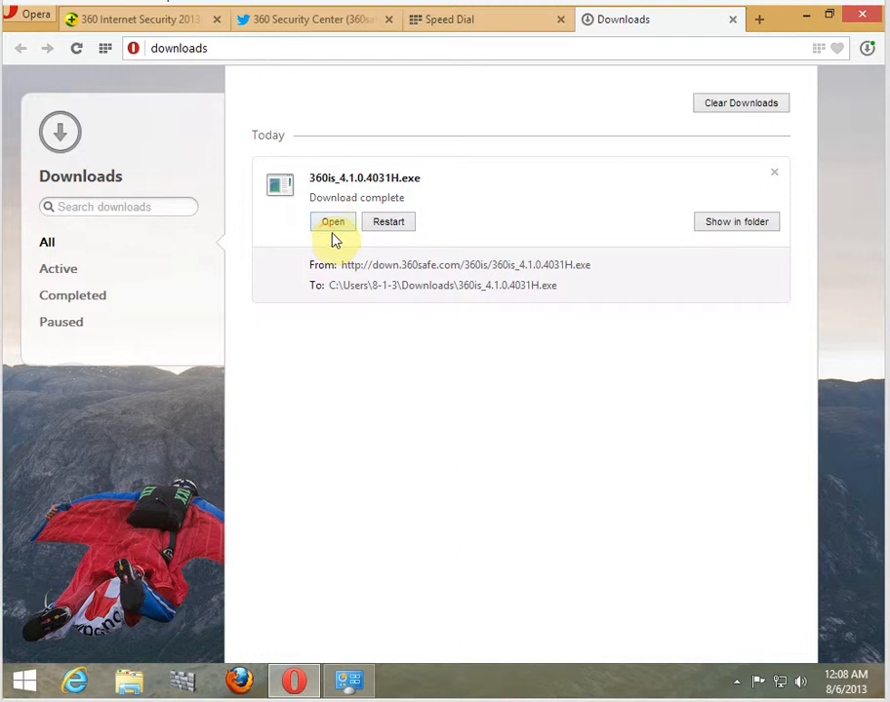
# Try to run the downloaded 360is_4.1.0.4031H.exe installer, allowing it to make changes to the computer
pyautogui.click(333, 223)
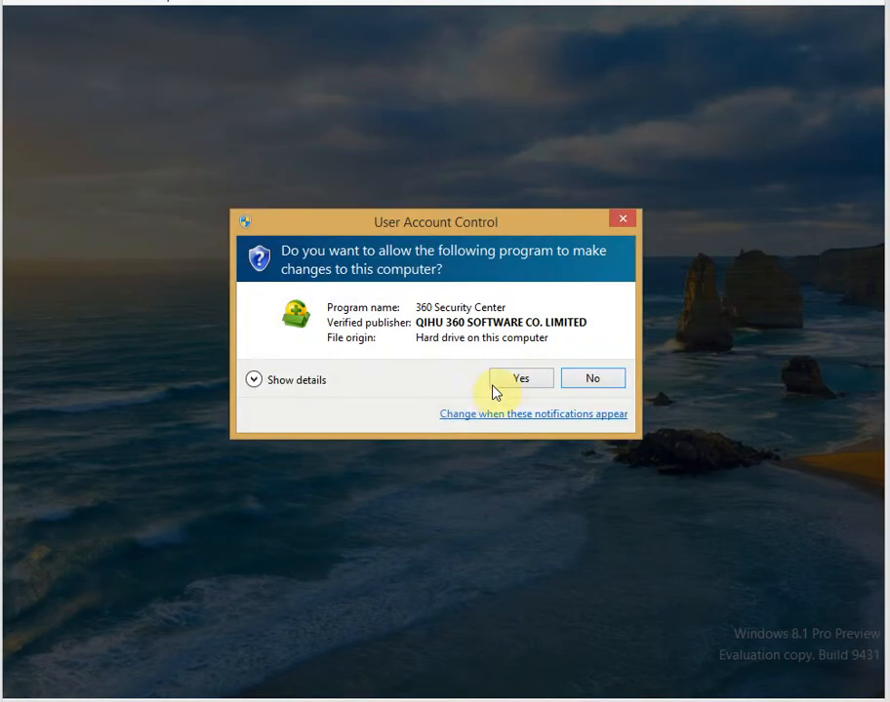
pyautogui.click(507, 380)
pyautogui.click(538, 386)
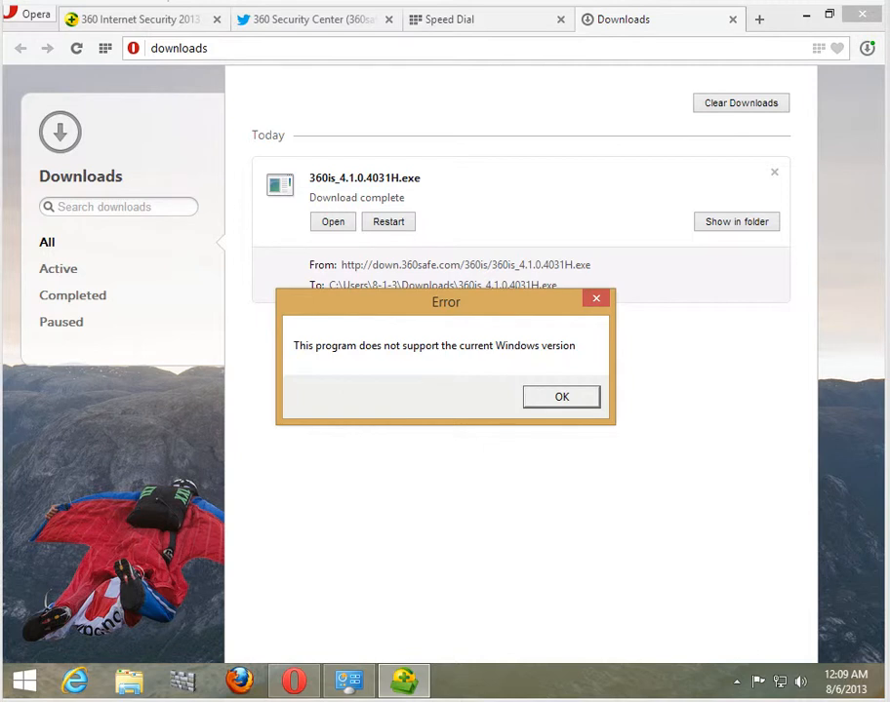
pyautogui.click(564, 396)
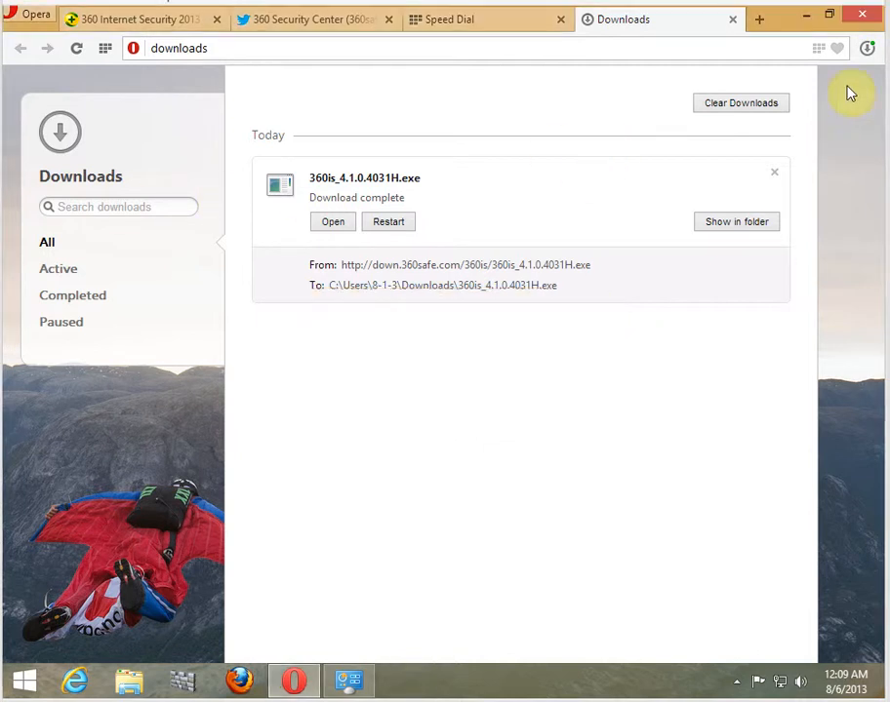
# Minimize the browser and open the Downloads folder in File Explorer to locate the 360is_4.1.0.4031H installer
pyautogui.click(806, 15)
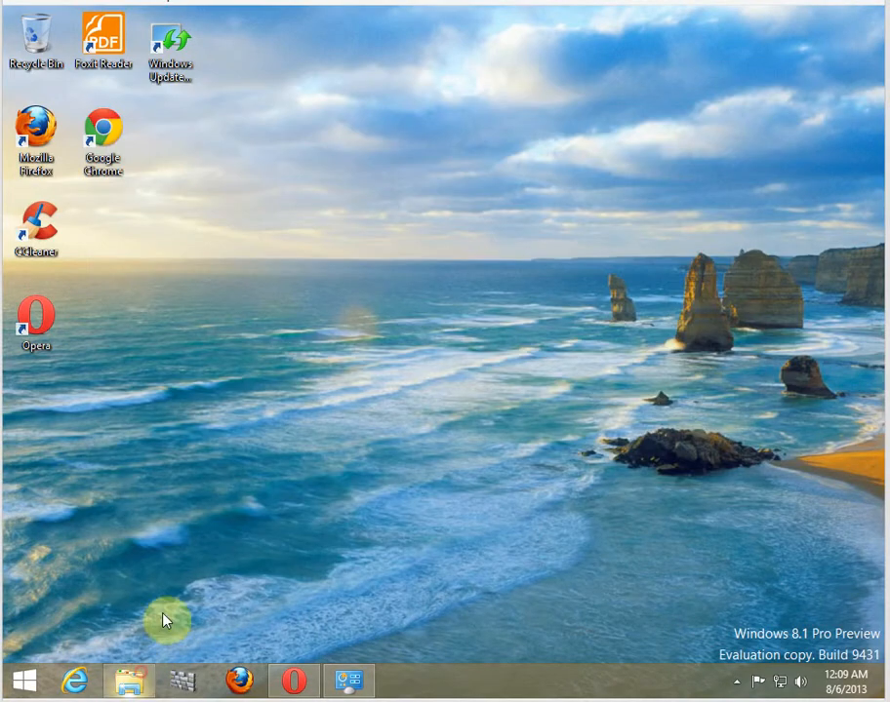
pyautogui.click(129, 680)
pyautogui.click(213, 215)
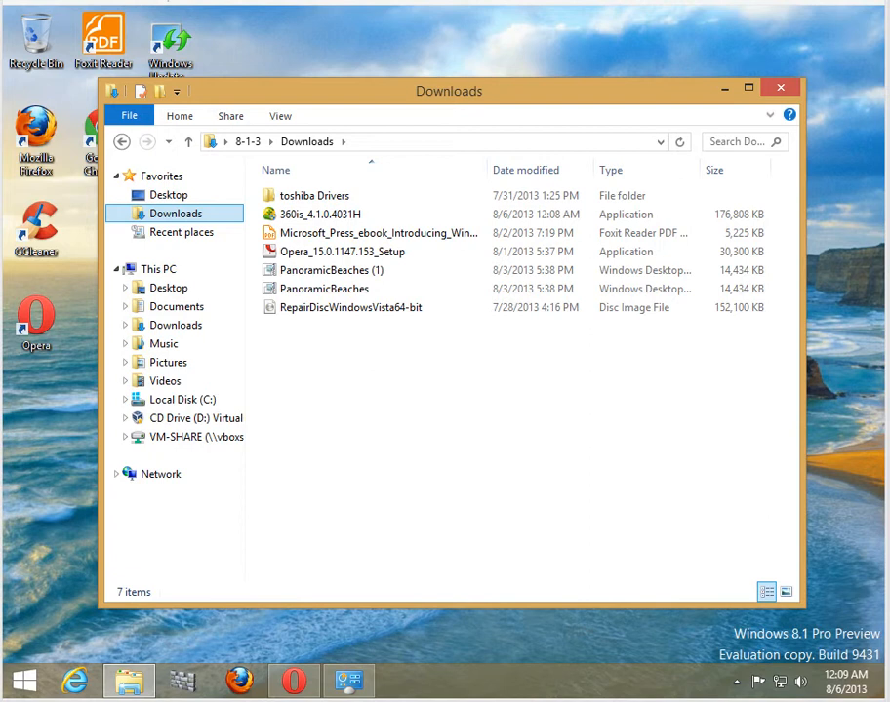
# Switch to the Windows 7 PRO virtual machine in Oracle VM VirtualBox and reposition its window
pyautogui.click(349, 680)
pyautogui.moveTo(433, 85); pyautogui.dragTo(477, 49)
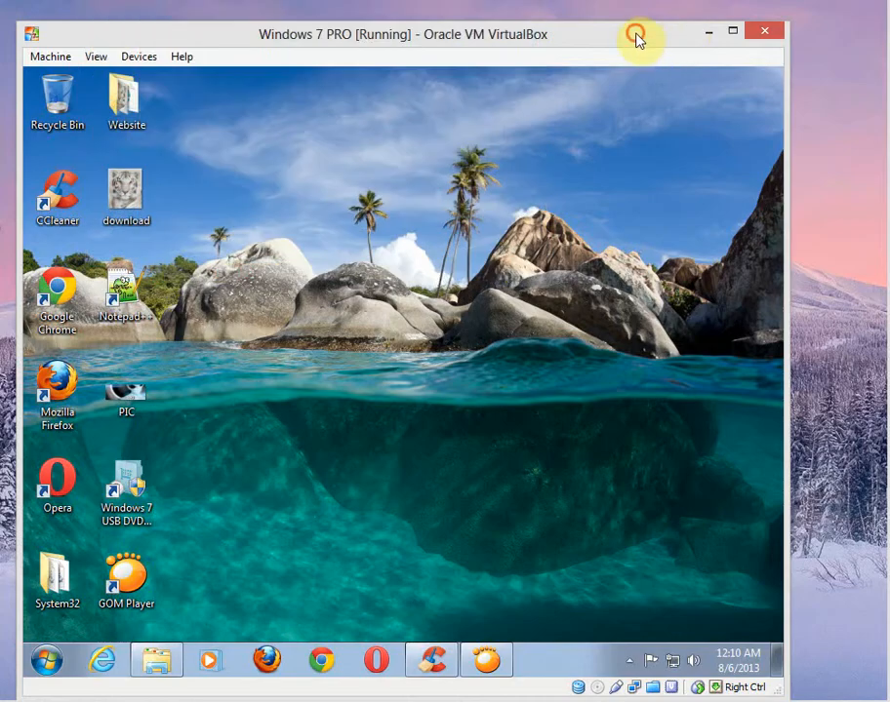
# Reposition the Windows 7 PRO virtual machine window and enlarge it until the guest desktop fills the visible screen
pyautogui.moveTo(620, 35); pyautogui.dragTo(664, 27)
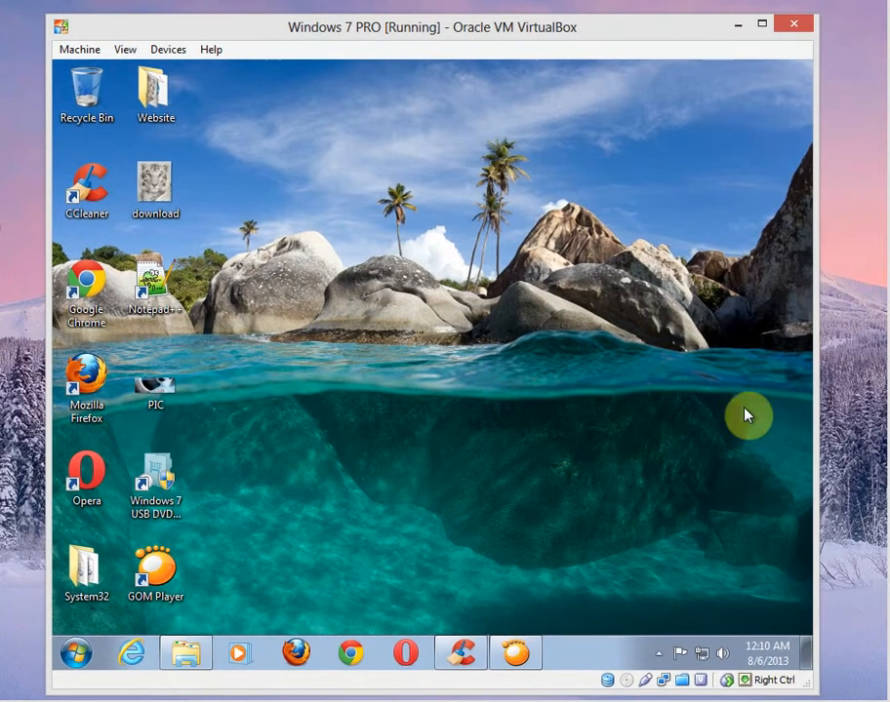
pyautogui.moveTo(46, 15); pyautogui.dragTo(6, 8)
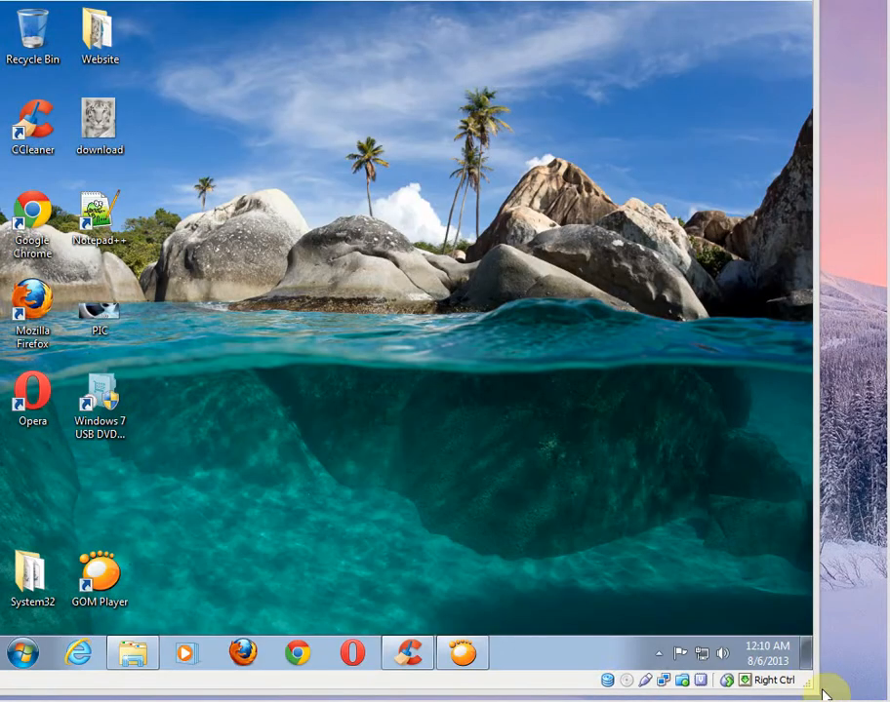
pyautogui.moveTo(813, 679); pyautogui.dragTo(884, 697)
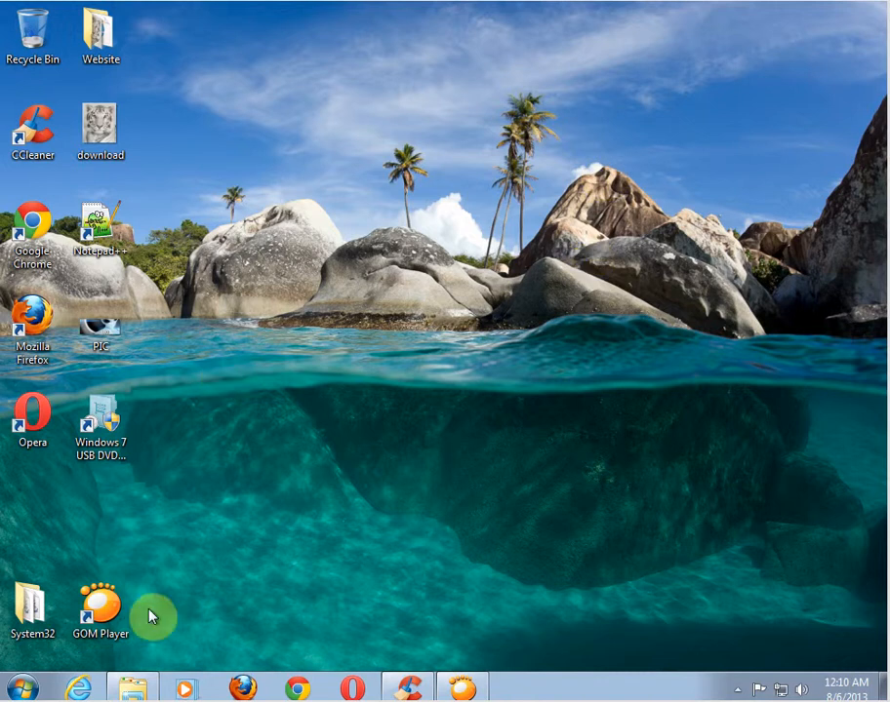
pyautogui.click(243, 686)
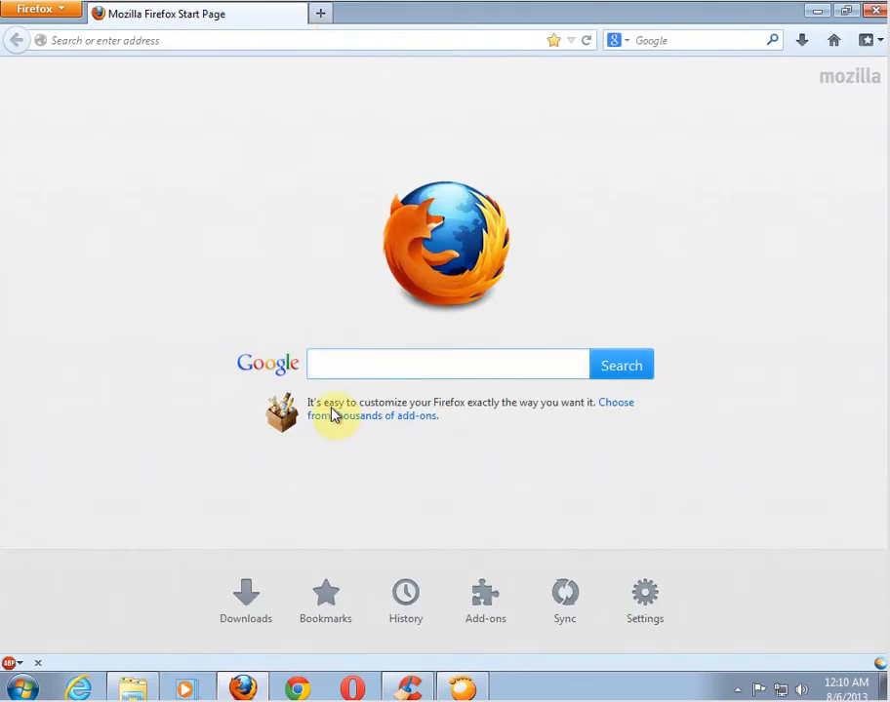
pyautogui.click(326, 365)
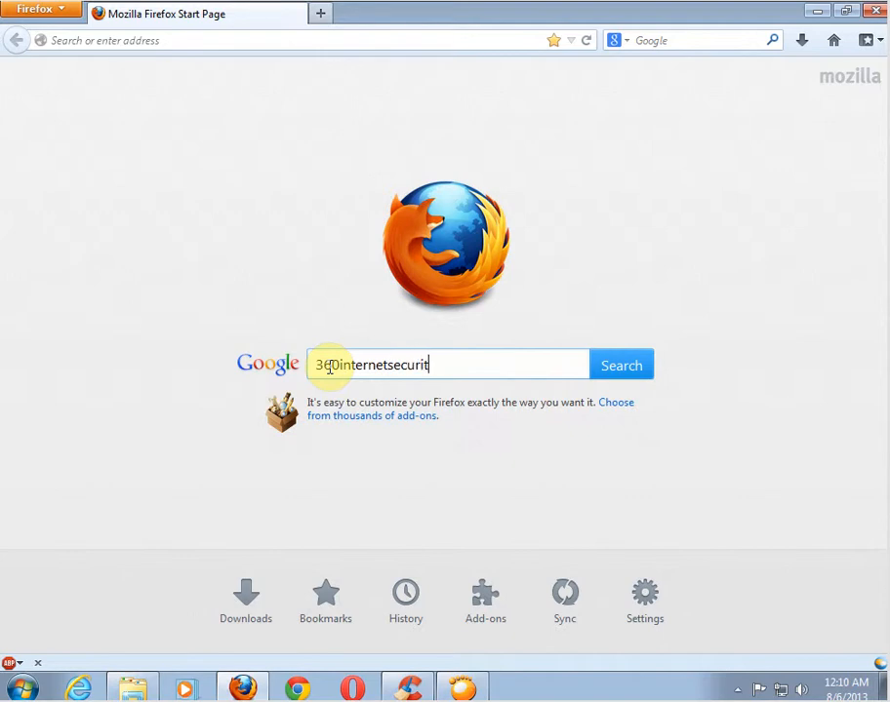
pyautogui.press('Return')
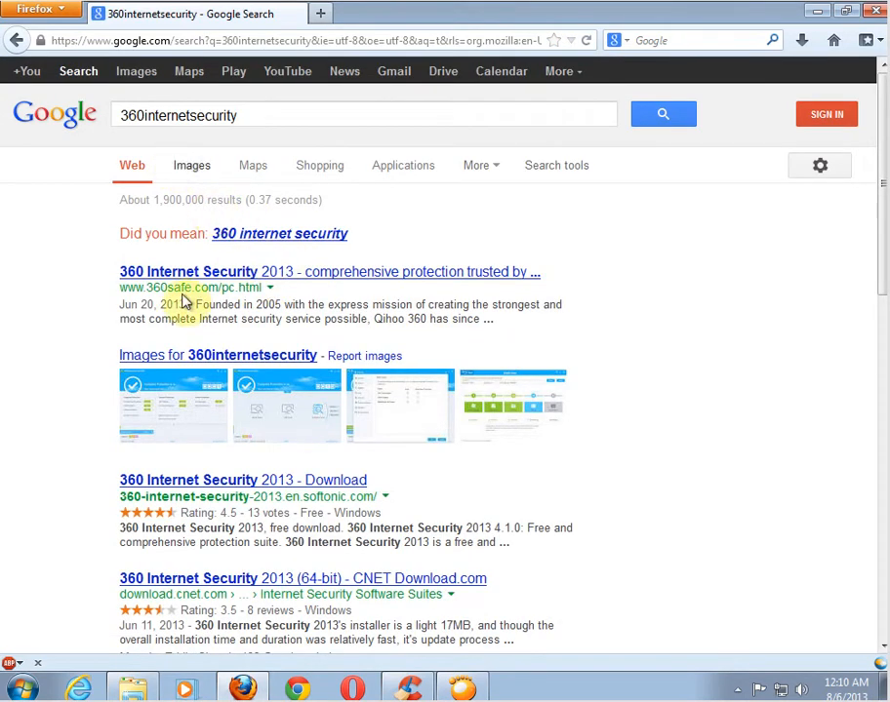
pyautogui.click(205, 277)
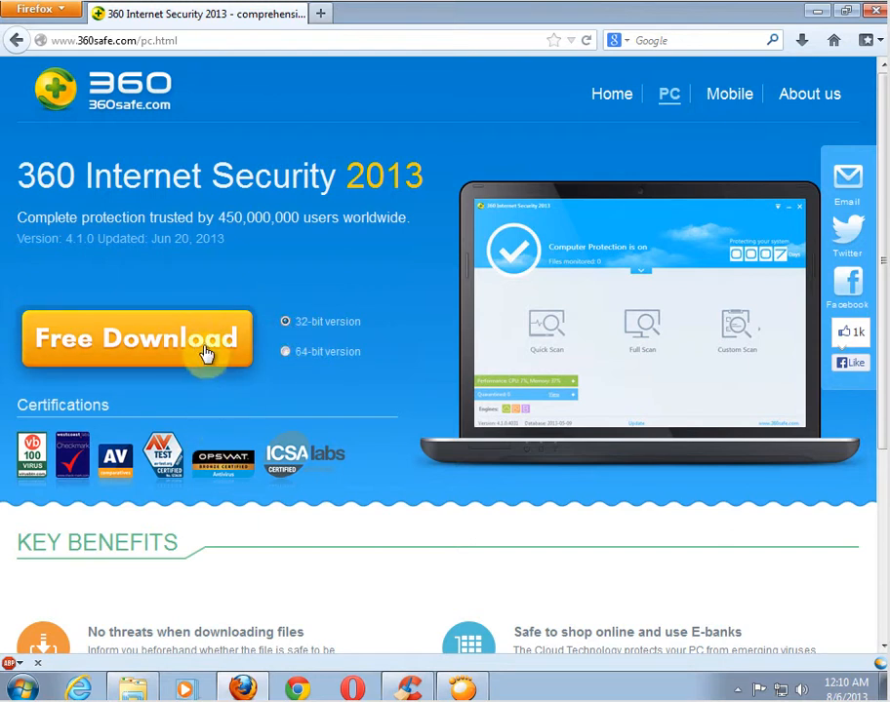
# Download the 64-bit version of 360 Internet Security 2013, save the installer file, and open the browser's list of downloads
pyautogui.click(192, 351)
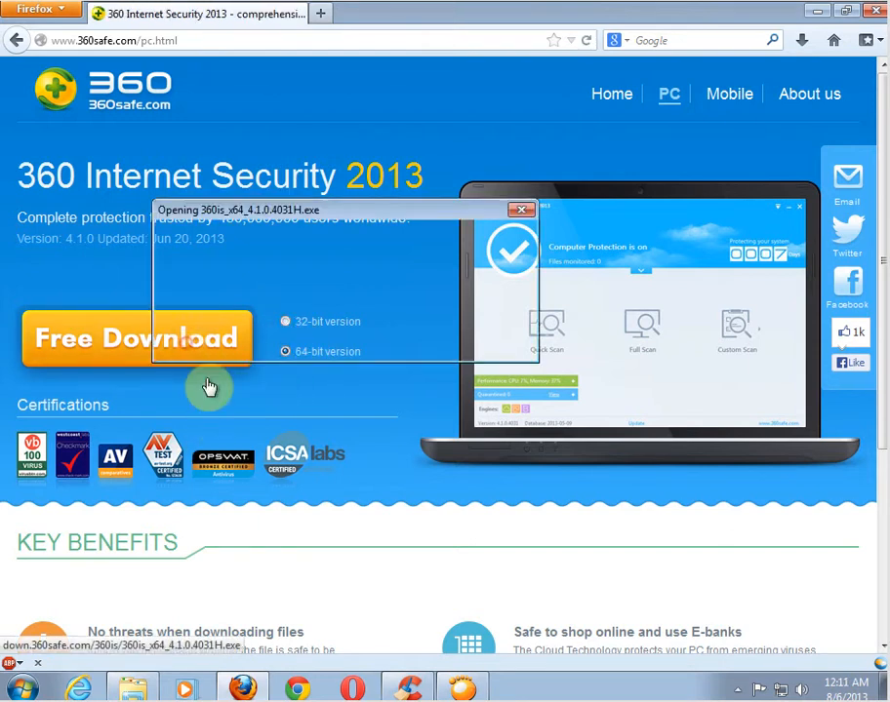
pyautogui.click(413, 338)
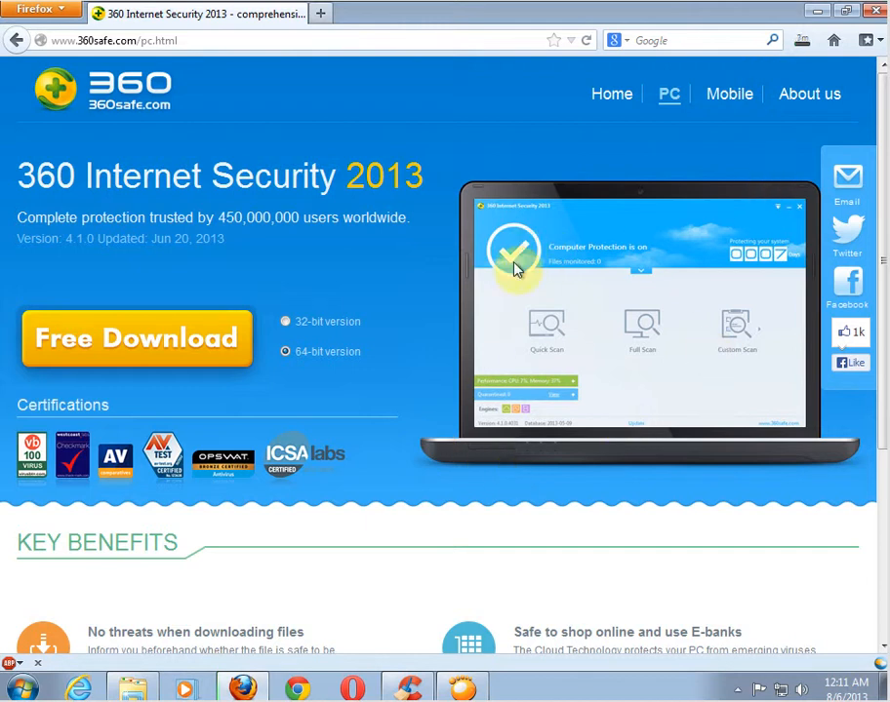
pyautogui.click(800, 42)
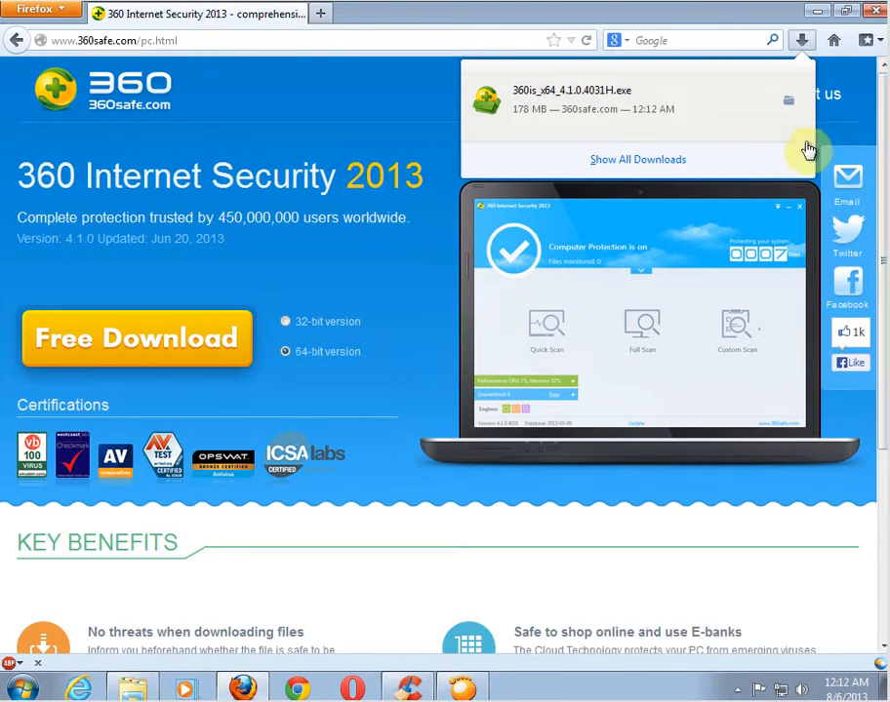
# Run 360is_x64_4.1.0.4031H.exe with permission to make changes, install it in C:\Program Files\360\360 Internet Security, and clear the browser from the desktop
pyautogui.click(682, 121)
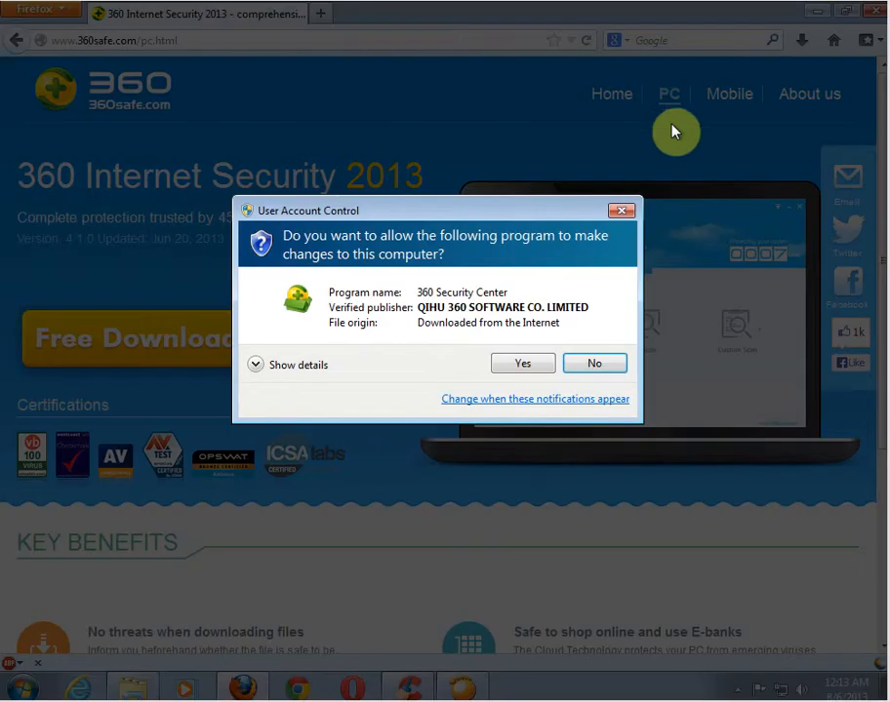
pyautogui.click(527, 367)
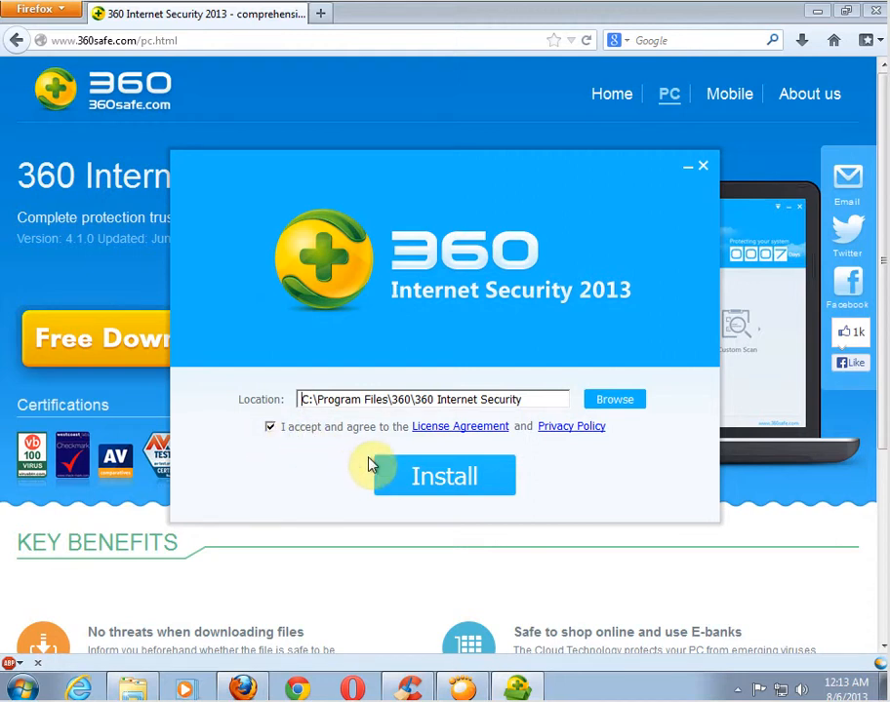
pyautogui.click(454, 491)
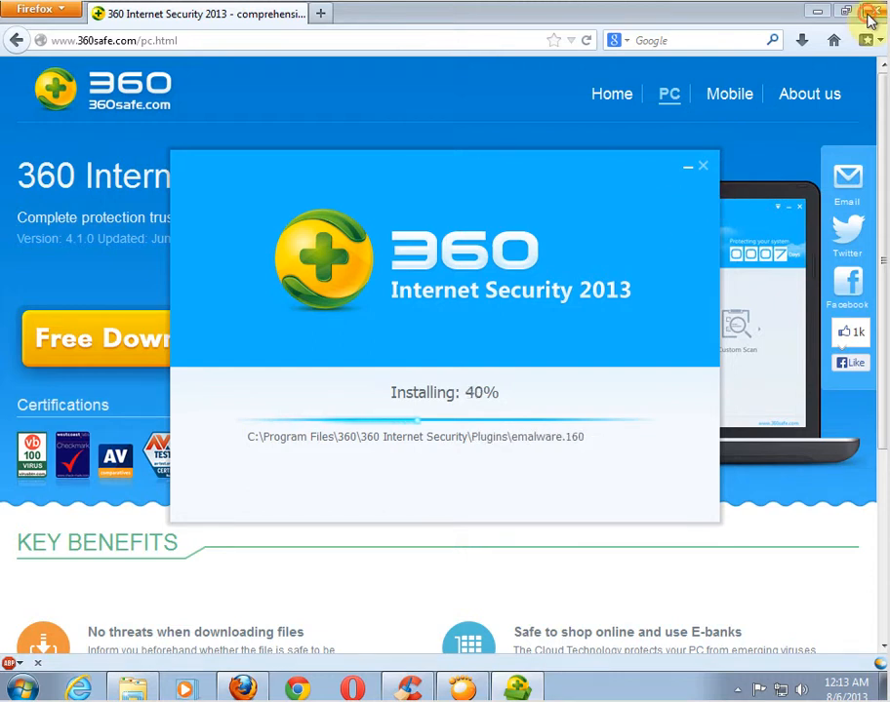
pyautogui.click(817, 11)
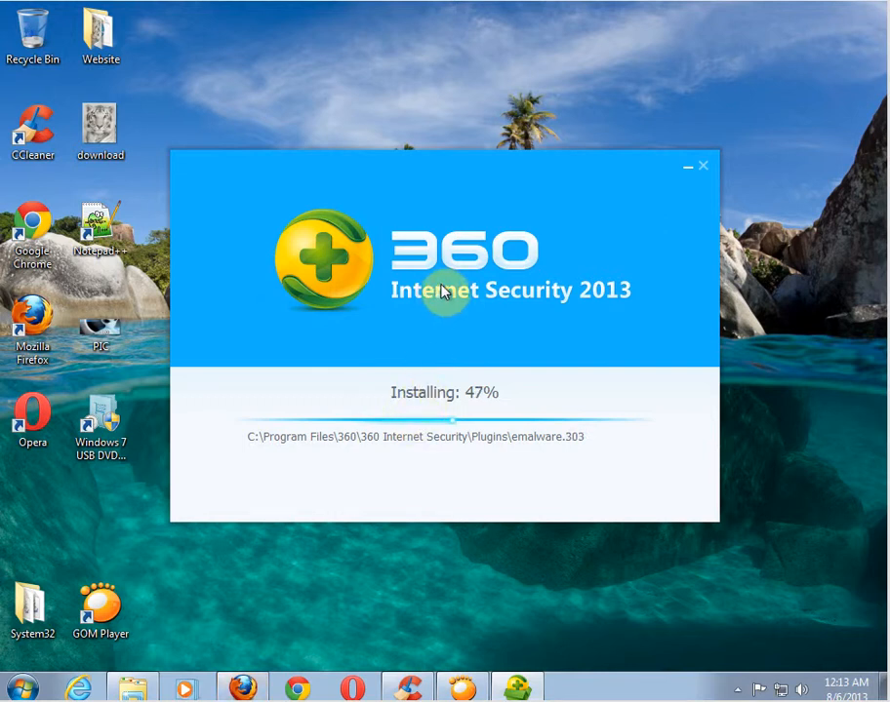
# Check that Firefox and Opera respond during the installation by opening each browser's main menu, and put both windows away
pyautogui.hotkey('alt', 'Tab')
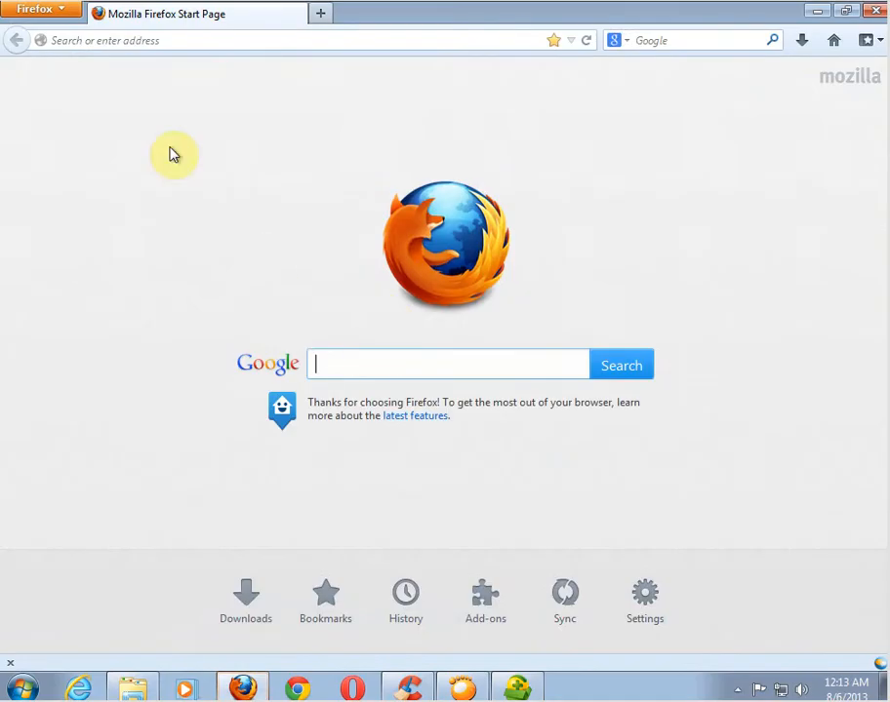
pyautogui.click(78, 12)
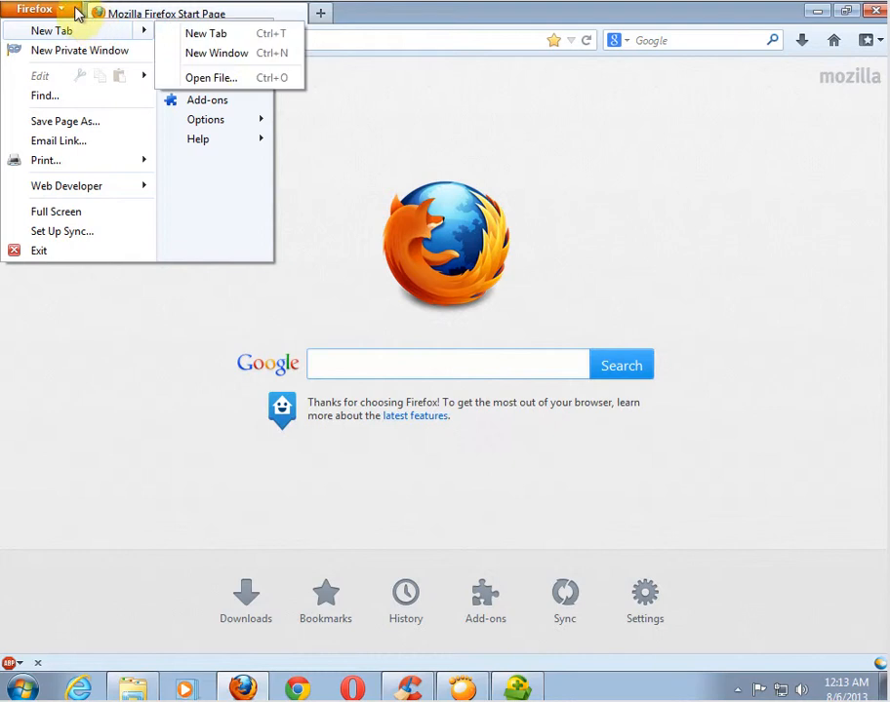
pyautogui.click(815, 19)
pyautogui.click(815, 14)
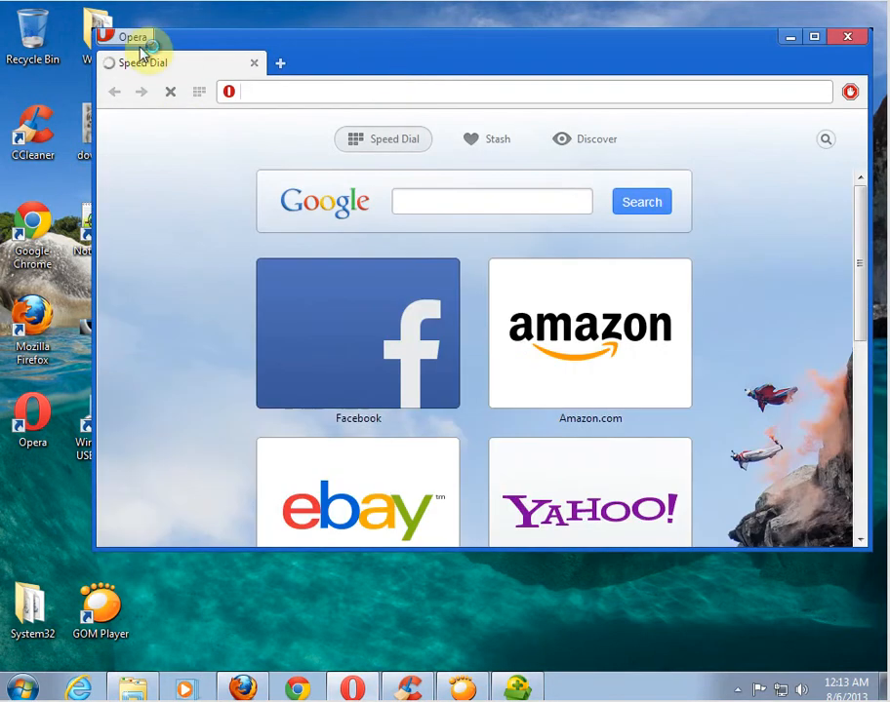
pyautogui.click(138, 37)
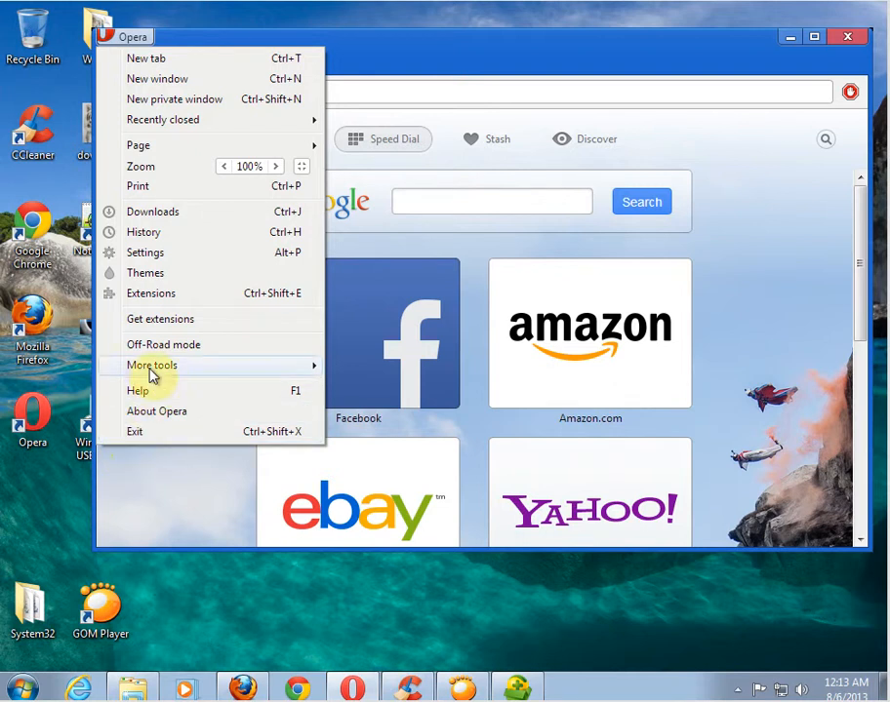
pyautogui.moveTo(149, 372)
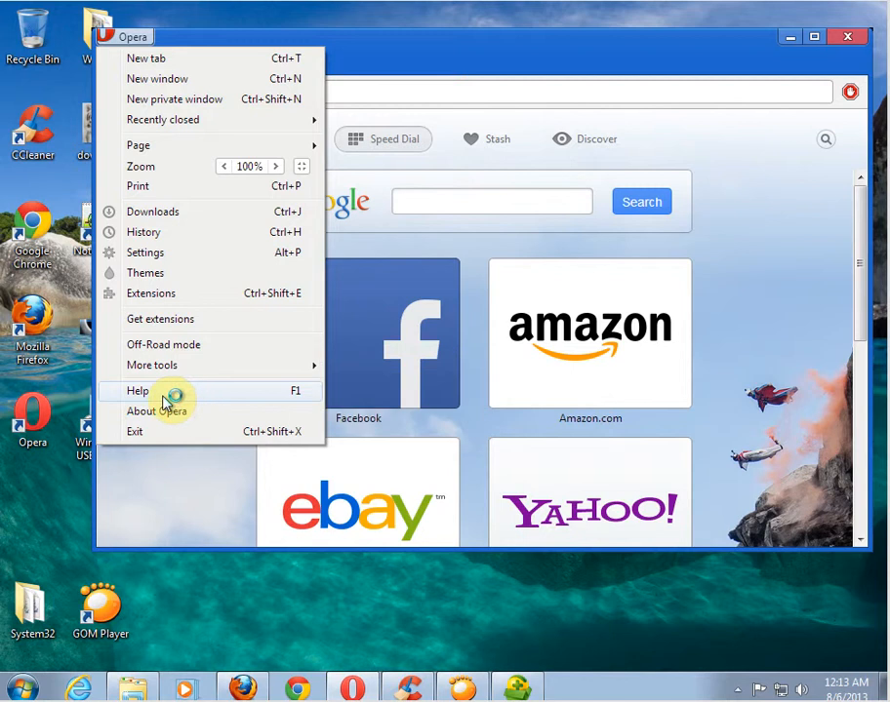
pyautogui.click(808, 42)
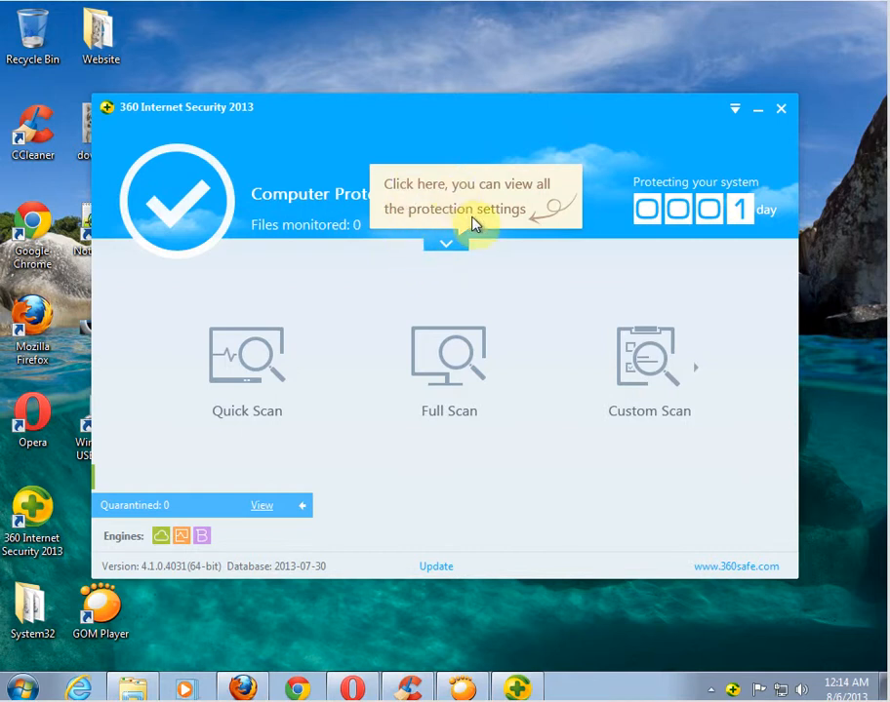
# Expand the protection settings in 360 Internet Security 2013 and review the computer, internet and privacy protection options and the engines
pyautogui.click(447, 240)
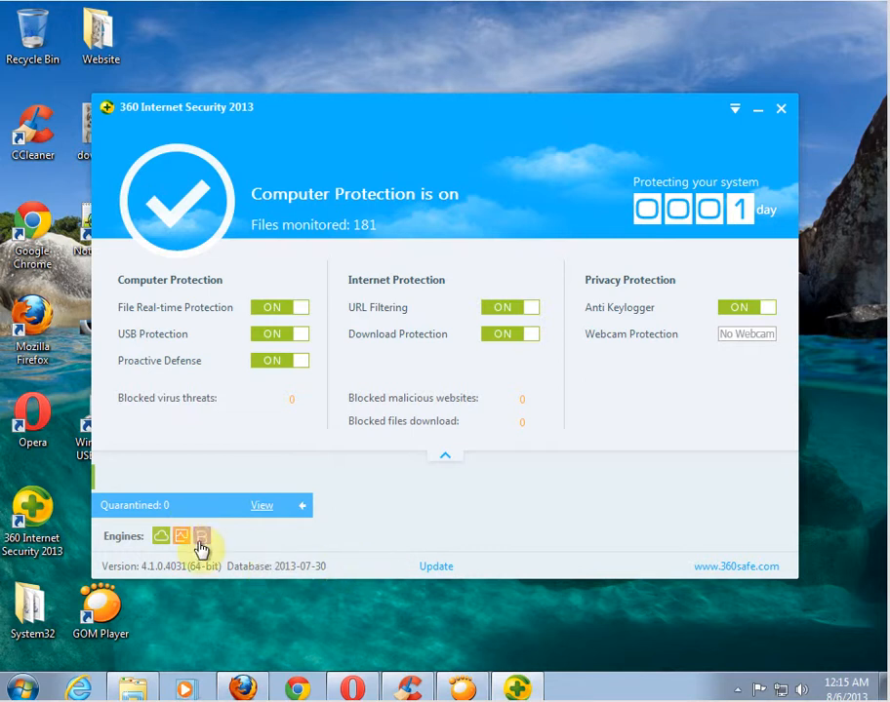
pyautogui.moveTo(203, 549)
# Start a program update and move the Update window down, clear of the protection settings
pyautogui.click(436, 568)
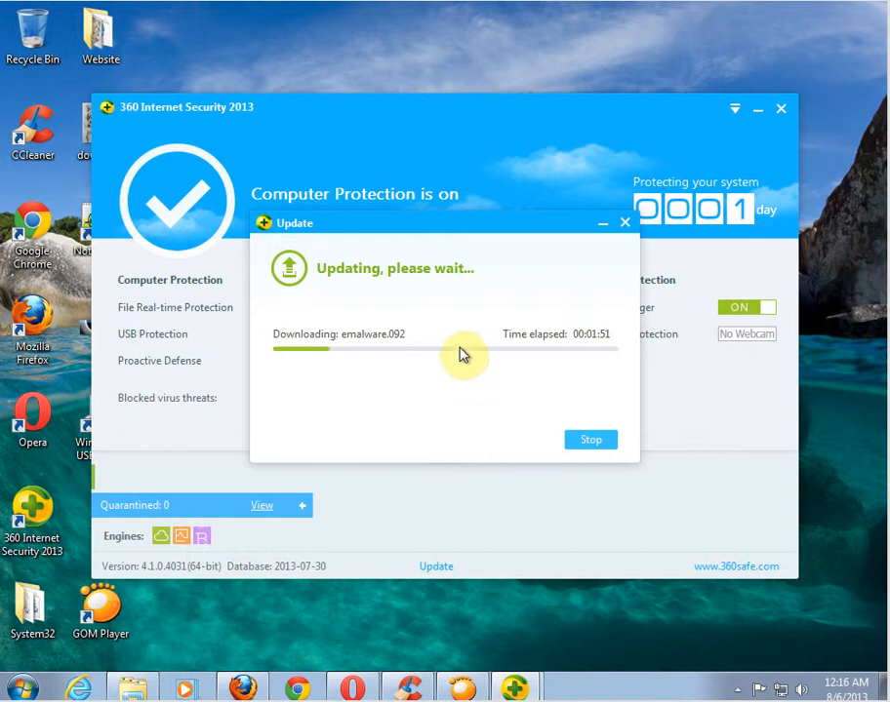
pyautogui.moveTo(502, 248); pyautogui.dragTo(480, 264)
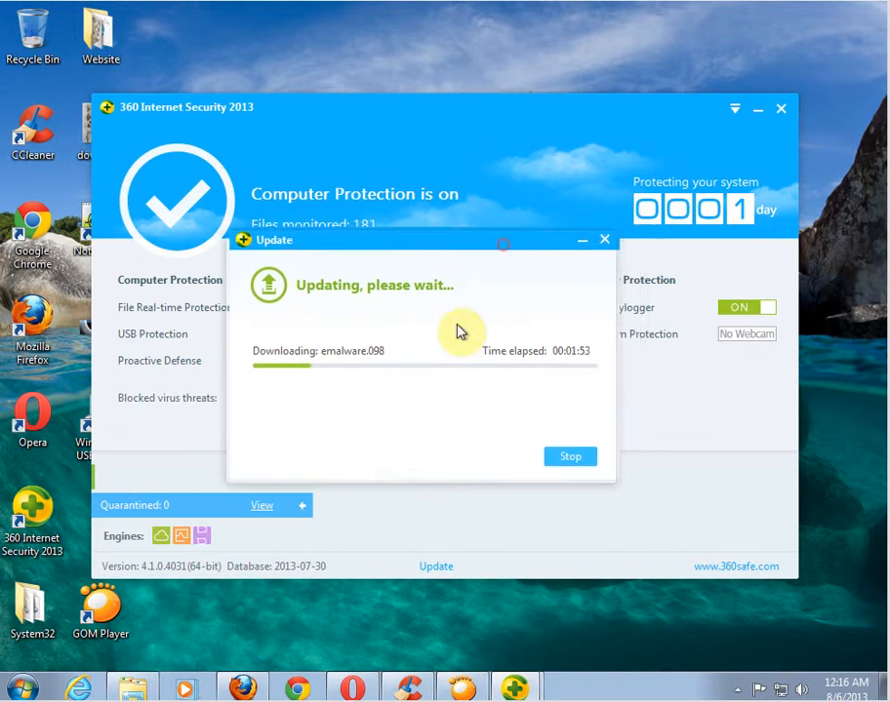
pyautogui.moveTo(460, 332); pyautogui.dragTo(467, 617)
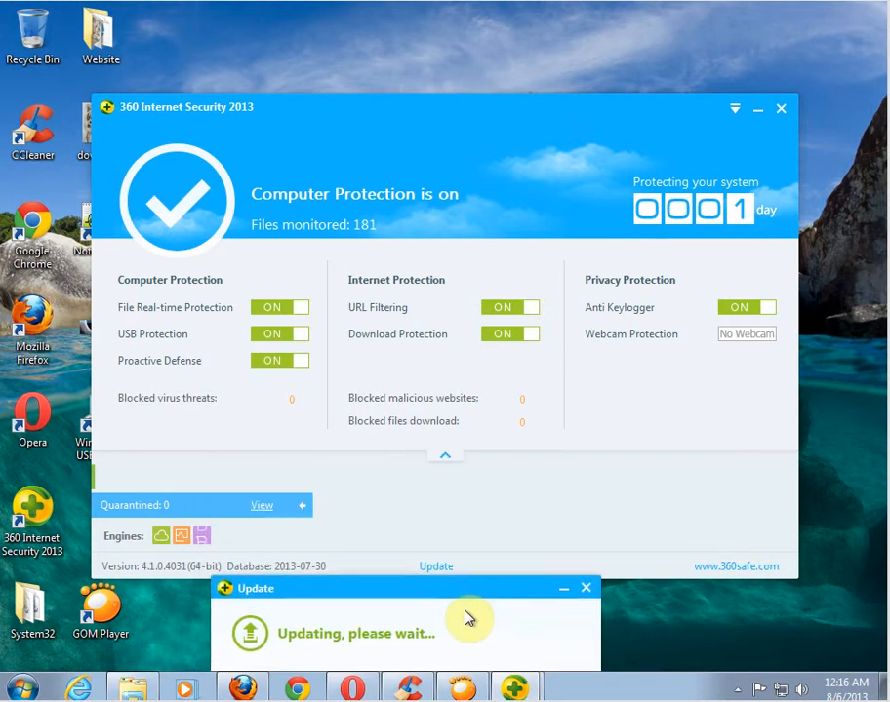
# View the list of quarantined files and close it, along with the running Update window
pyautogui.click(259, 507)
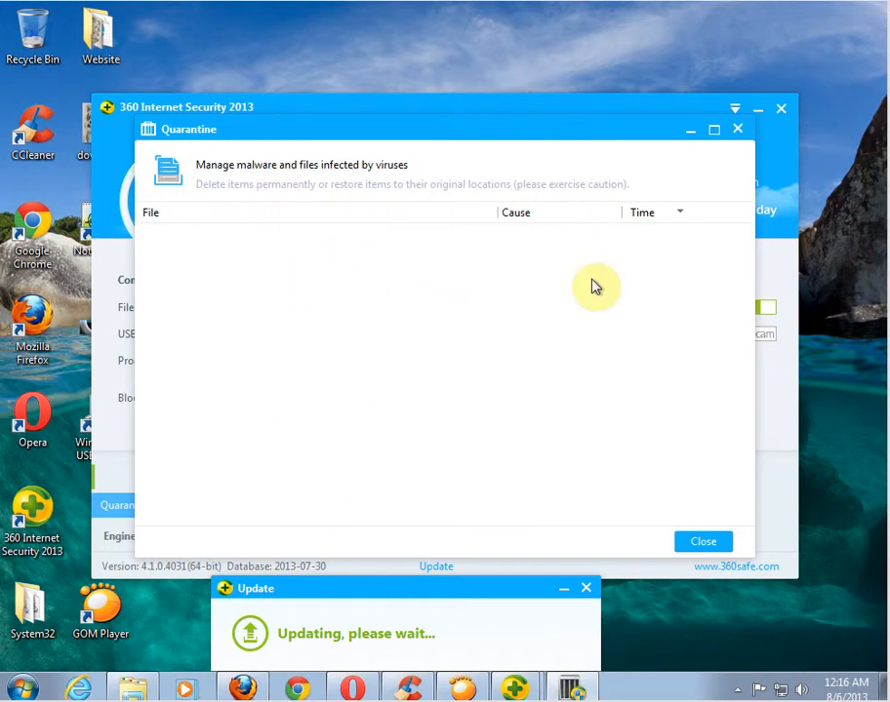
pyautogui.click(680, 546)
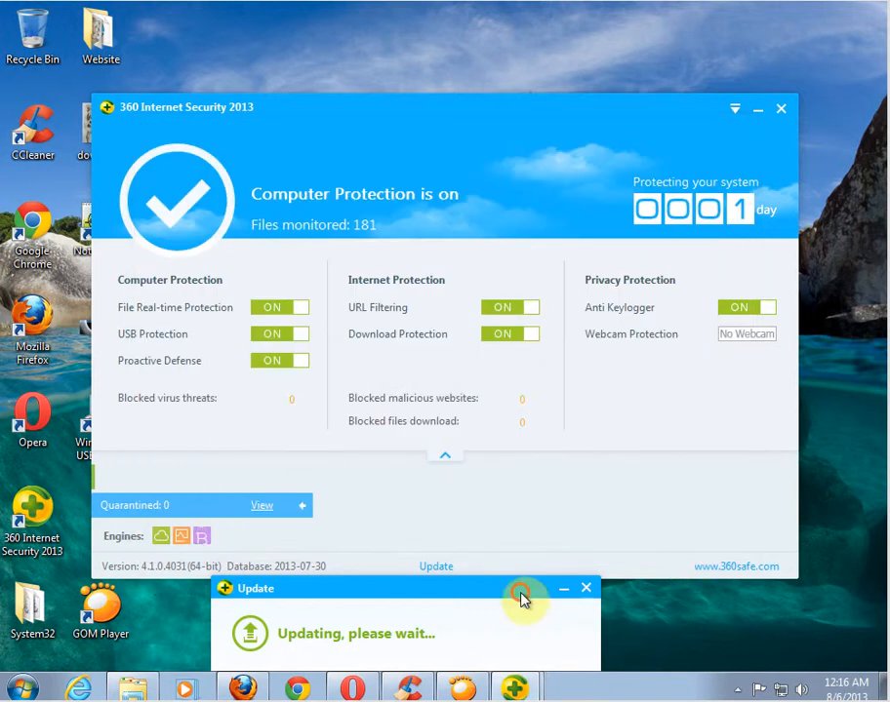
pyautogui.moveTo(520, 596); pyautogui.dragTo(552, 384)
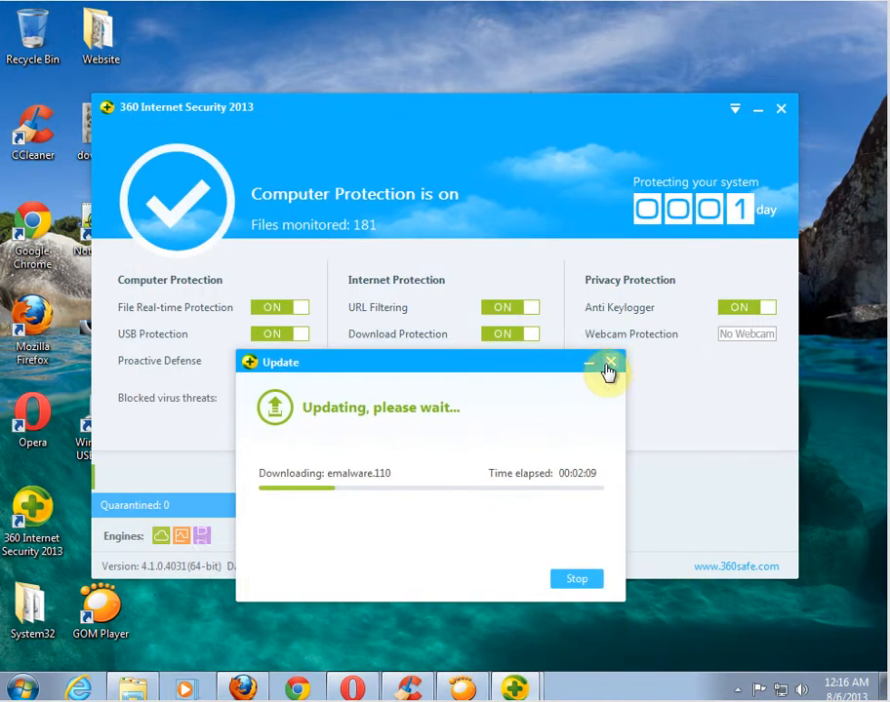
pyautogui.click(607, 364)
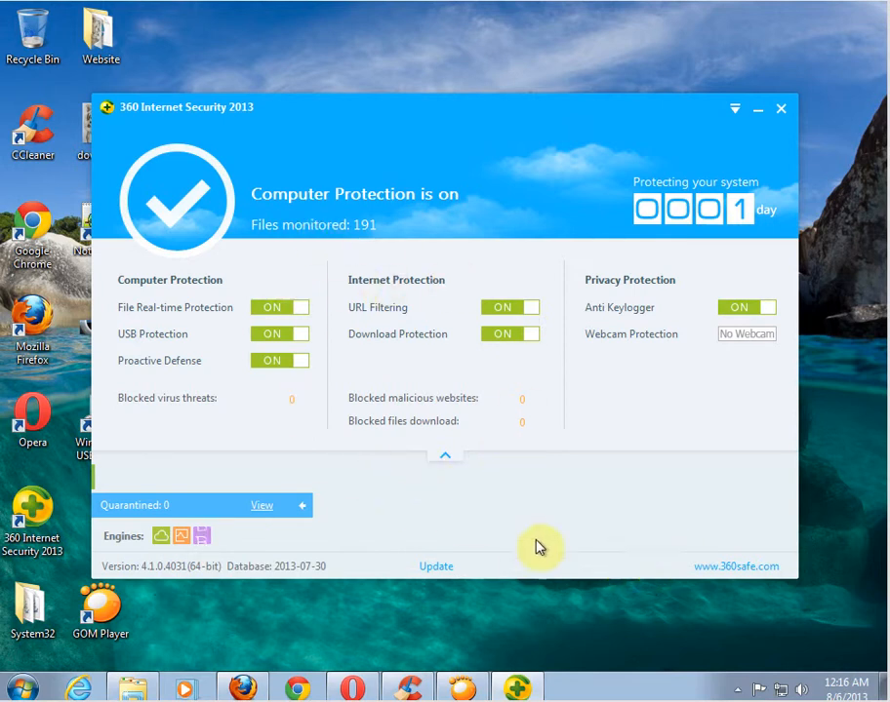
# Examine the Quick, Full and Custom Scan options and the protection settings, leaving the protection settings collapsed
pyautogui.click(443, 458)
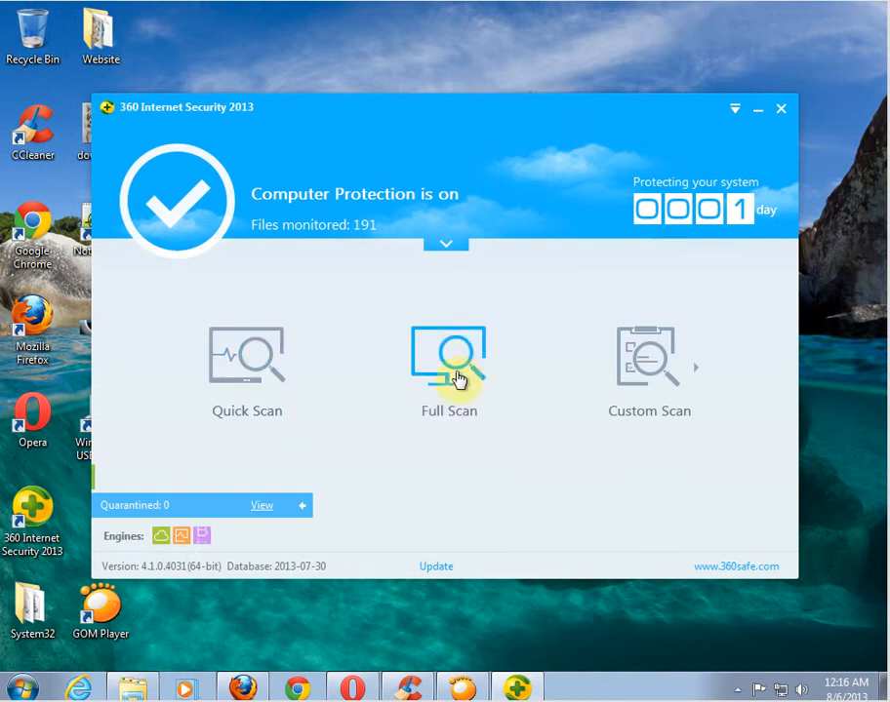
pyautogui.moveTo(659, 394)
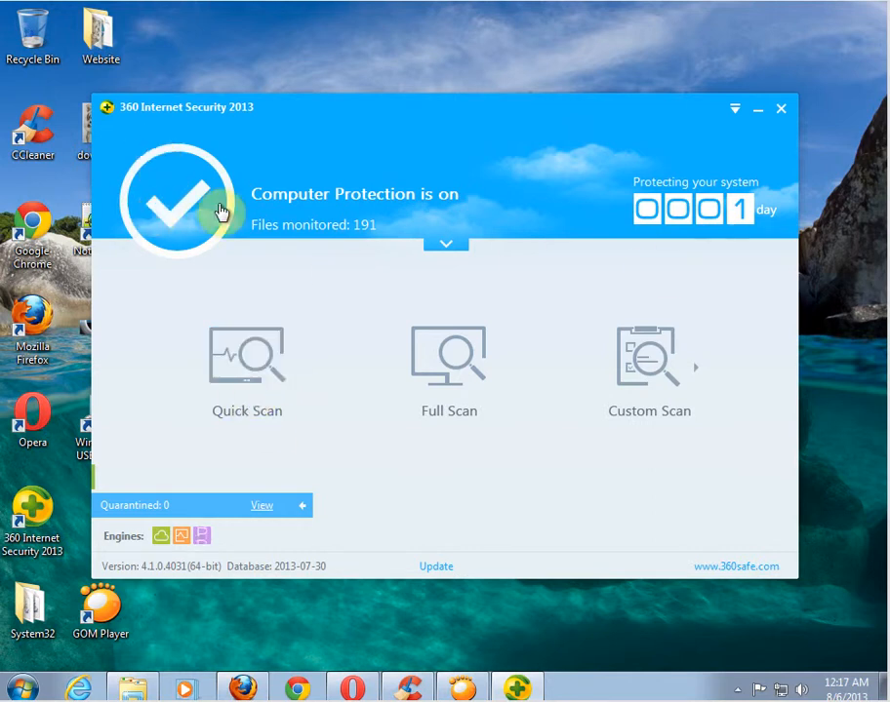
pyautogui.click(436, 248)
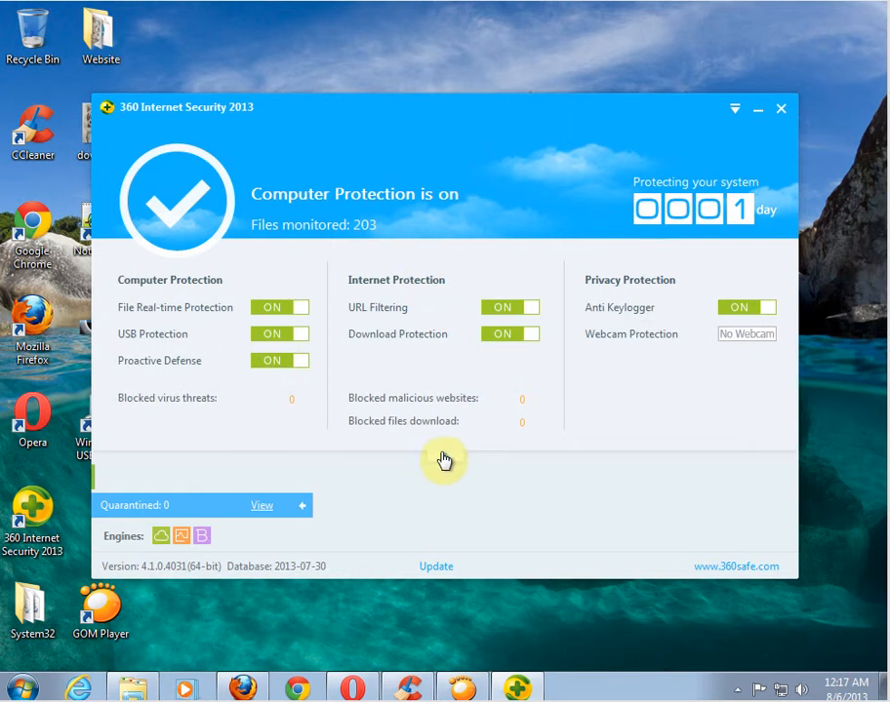
pyautogui.click(443, 457)
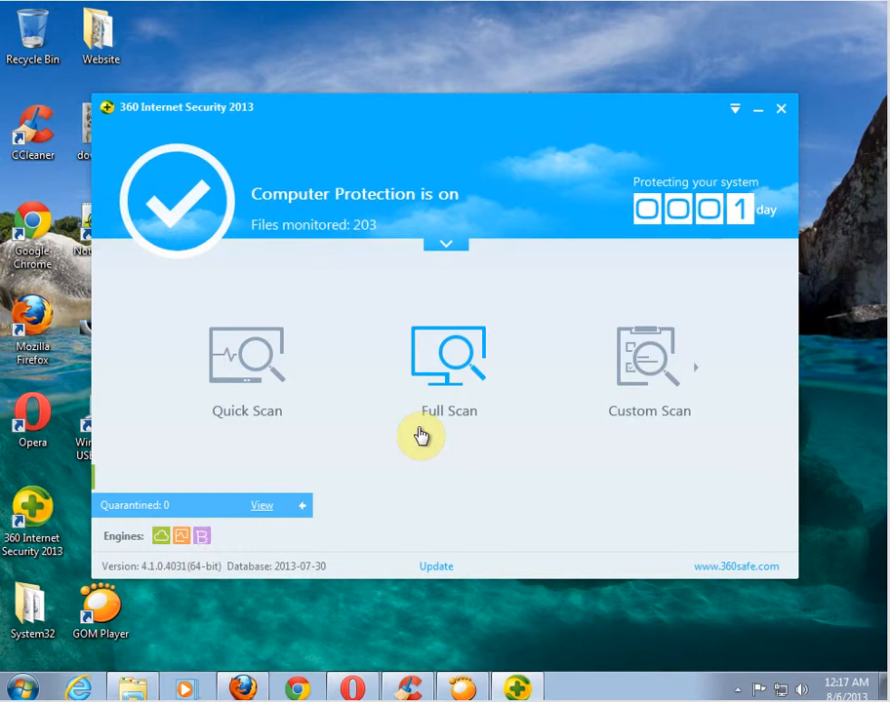
# Open the 360 Internet Security 2013 settings and review the General page's startup, self-protection and scheduled scan options
pyautogui.click(734, 111)
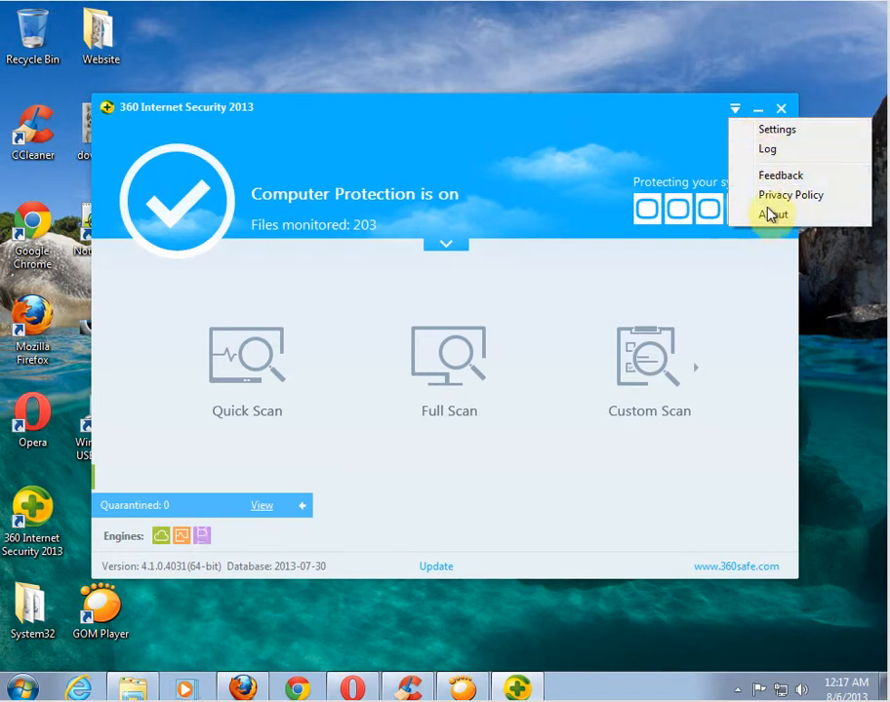
pyautogui.click(771, 128)
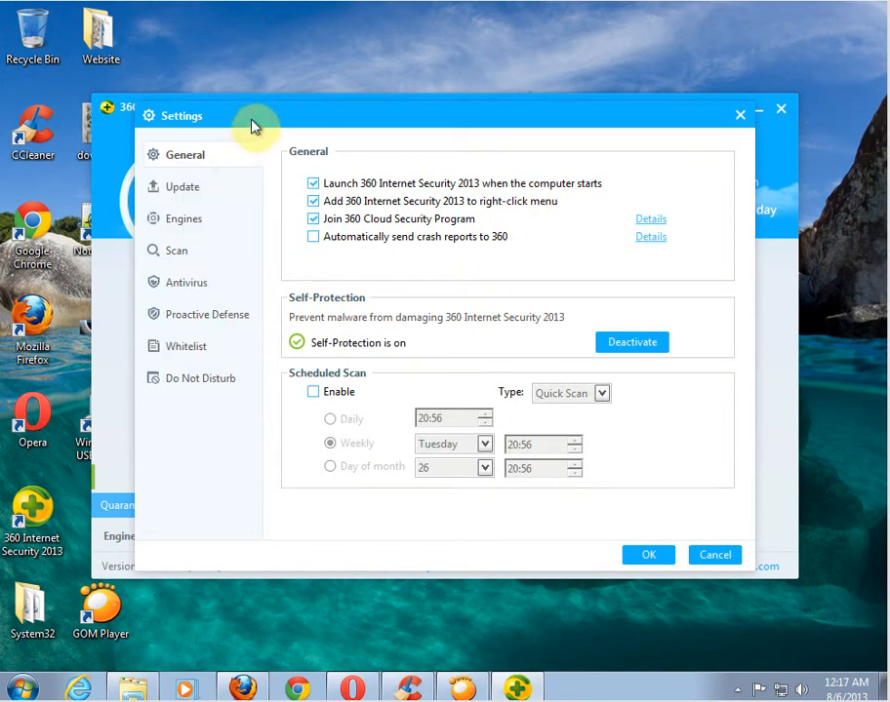
pyautogui.moveTo(252, 125); pyautogui.dragTo(245, 130)
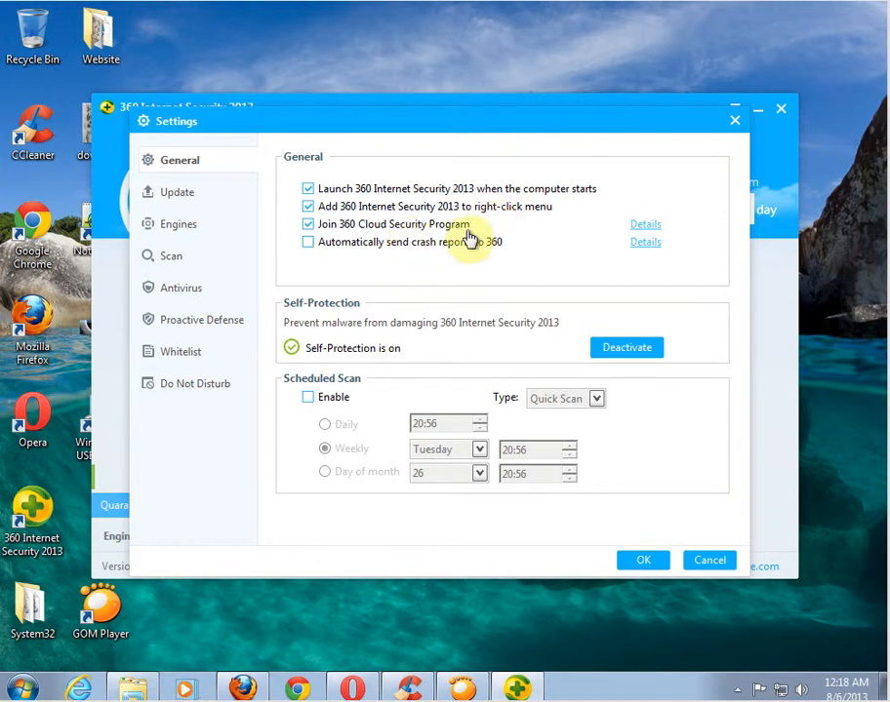
# Check the System32 desktop folder's context menu for the Scan Now entry, then view the hidden notification area icons
pyautogui.rightClick(37, 613)
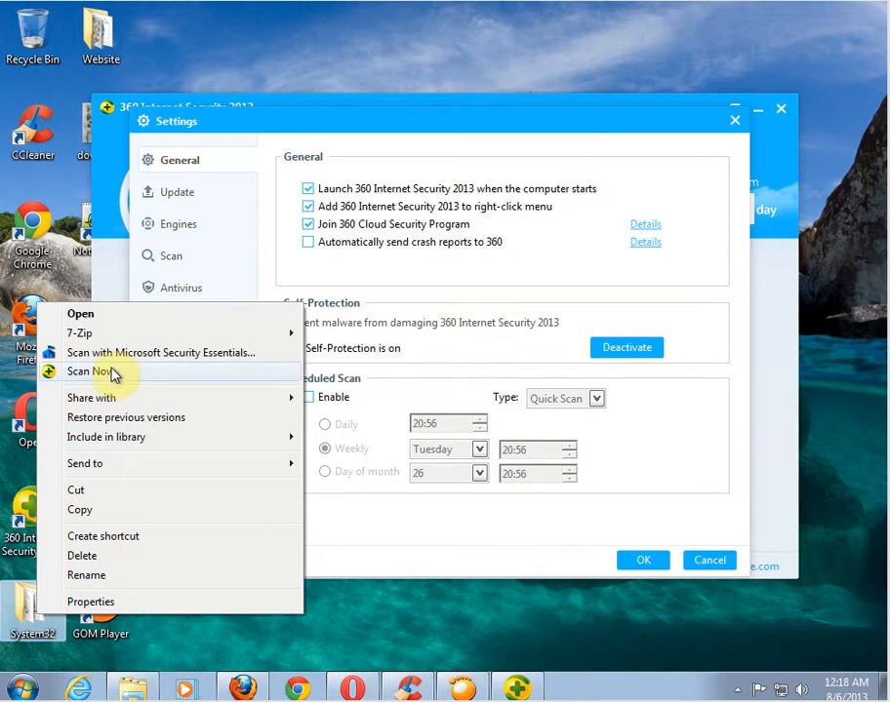
pyautogui.click(346, 594)
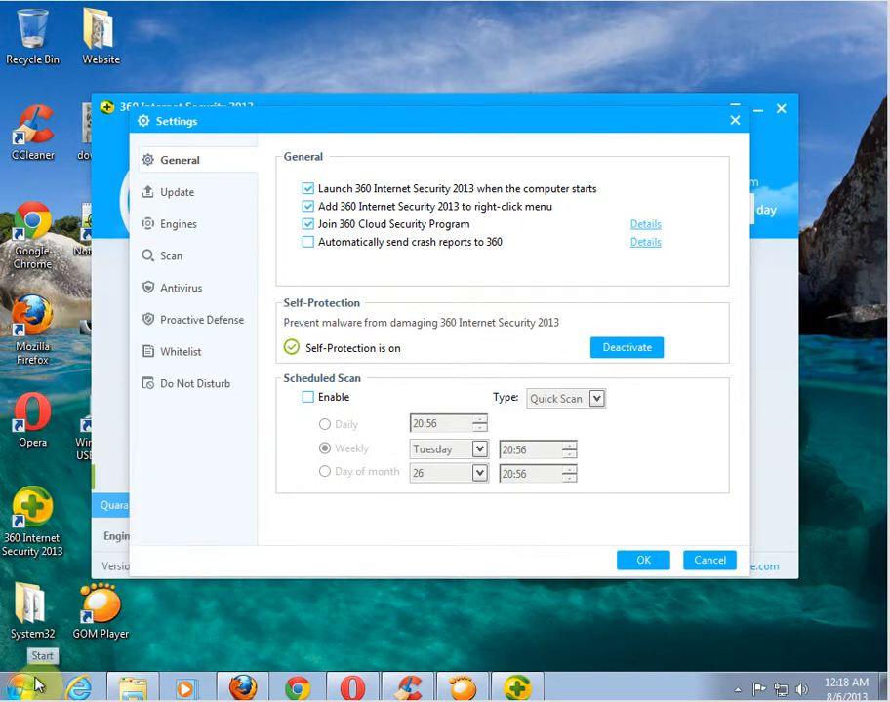
pyautogui.click(736, 689)
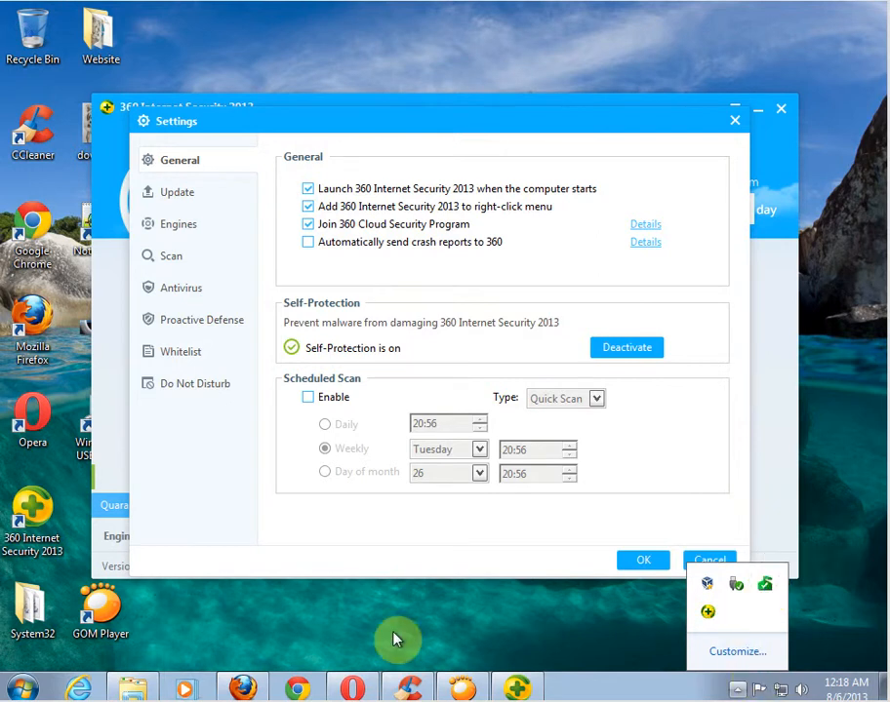
# Open the Windows Action Center from Control Panel's System and Security category and examine the expanded Security section's protection statuses
pyautogui.click(36, 688)
pyautogui.click(293, 488)
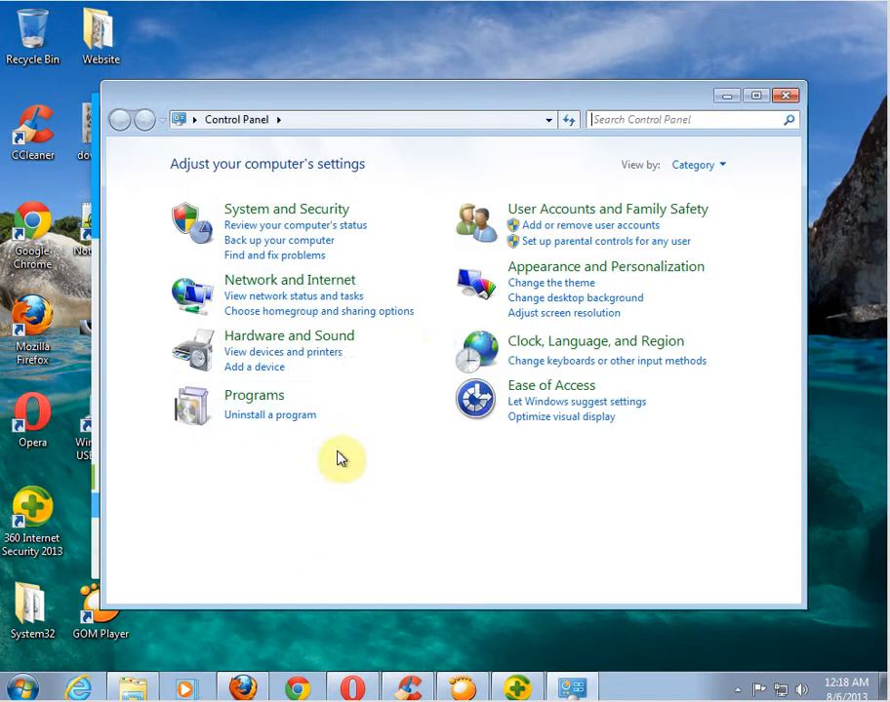
pyautogui.click(310, 210)
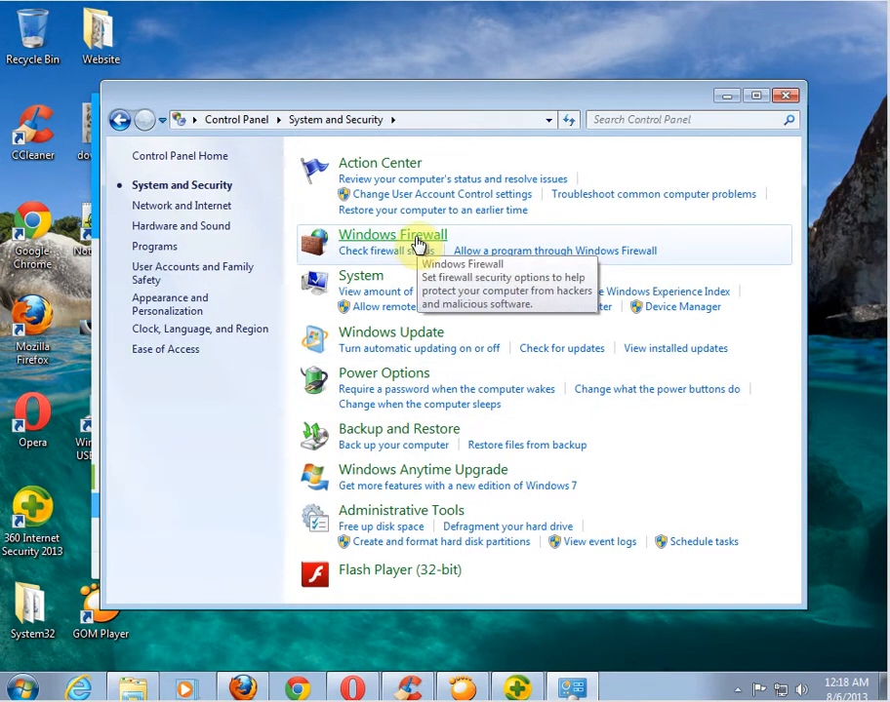
pyautogui.click(403, 166)
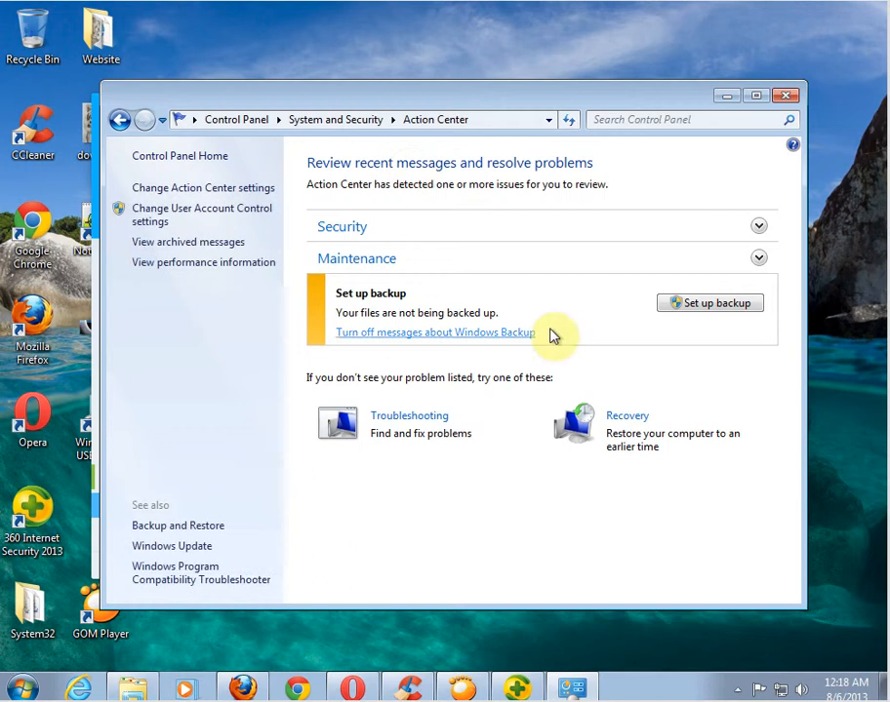
pyautogui.click(757, 228)
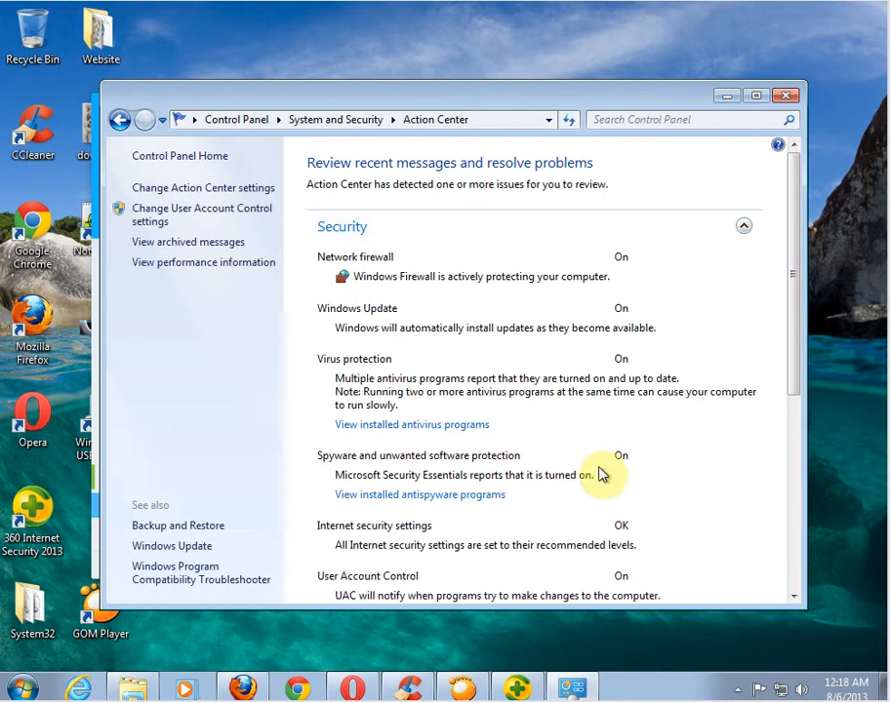
pyautogui.scroll(-1, 561, 475)
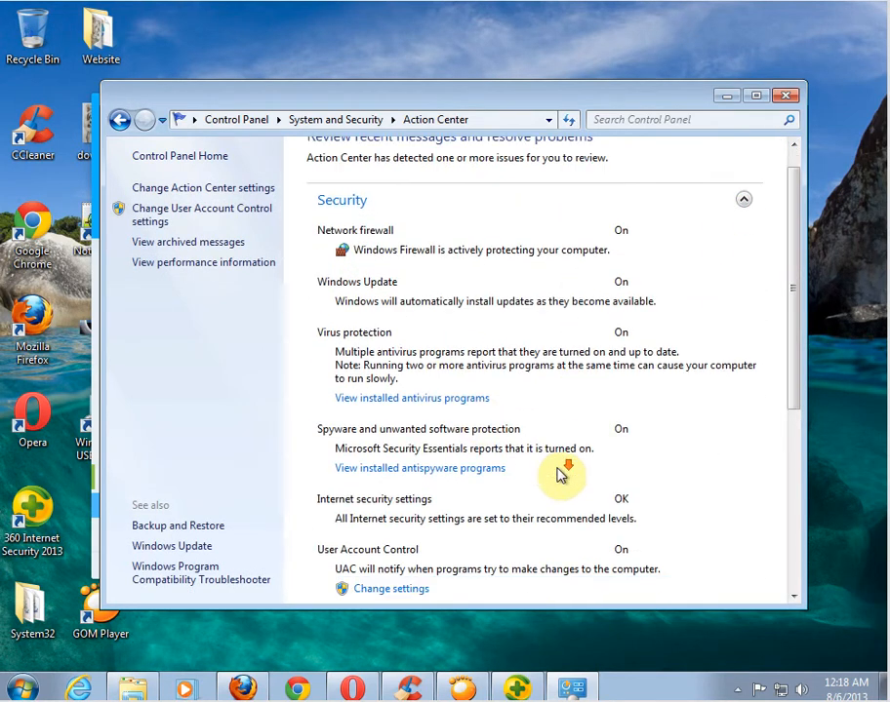
pyautogui.scroll(-3, 561, 475)
pyautogui.scroll(-3, 546, 490)
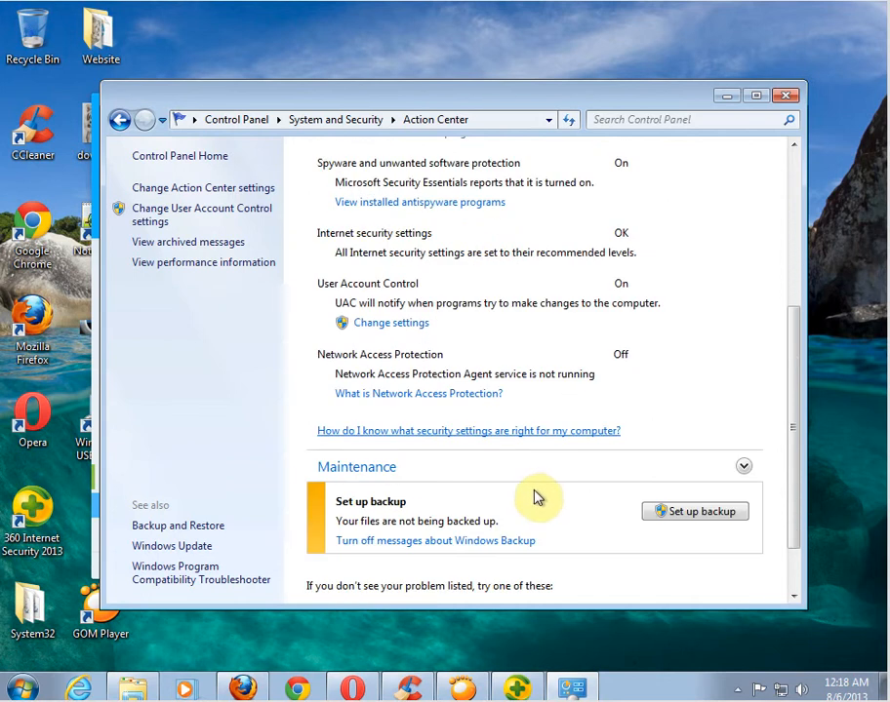
pyautogui.scroll(2, 527, 497)
pyautogui.scroll(-1, 509, 491)
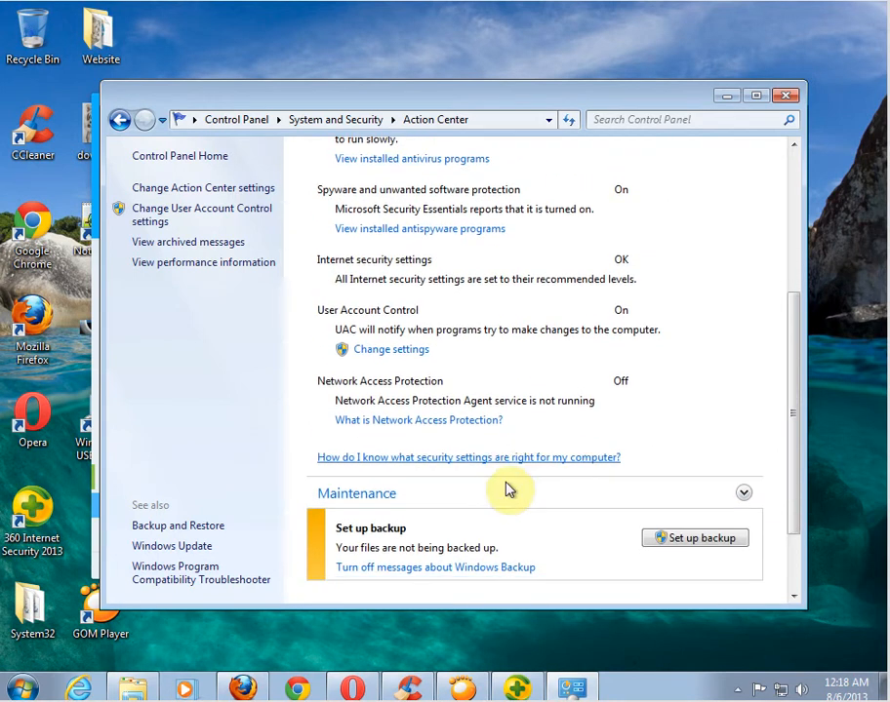
pyautogui.scroll(1, 492, 468)
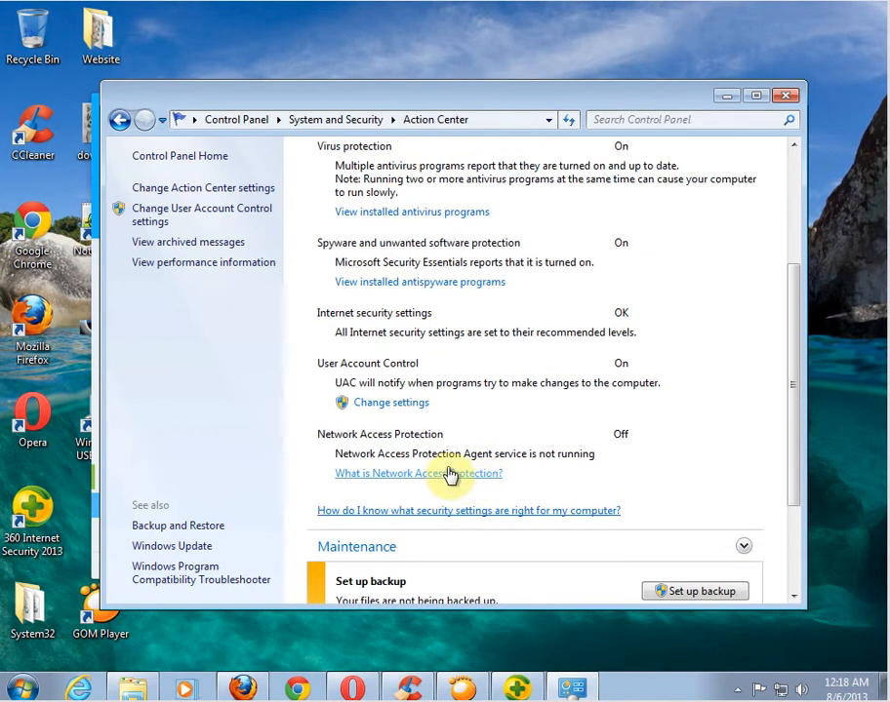
pyautogui.scroll(1, 443, 476)
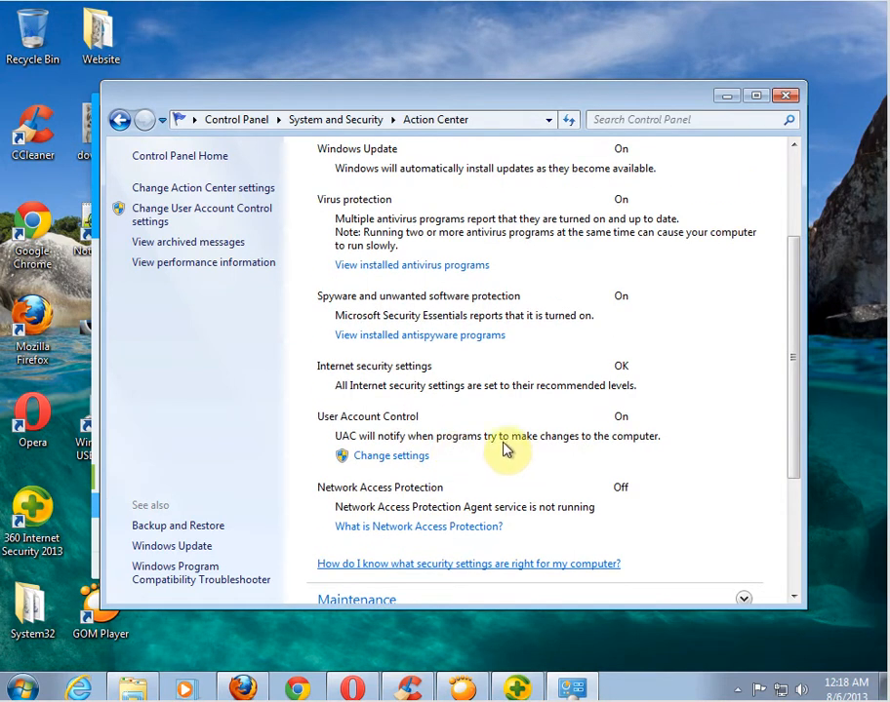
# View the installed antispyware programs, checking Microsoft Security Essentials and Windows Defender, and close the list and Action Center
pyautogui.click(434, 335)
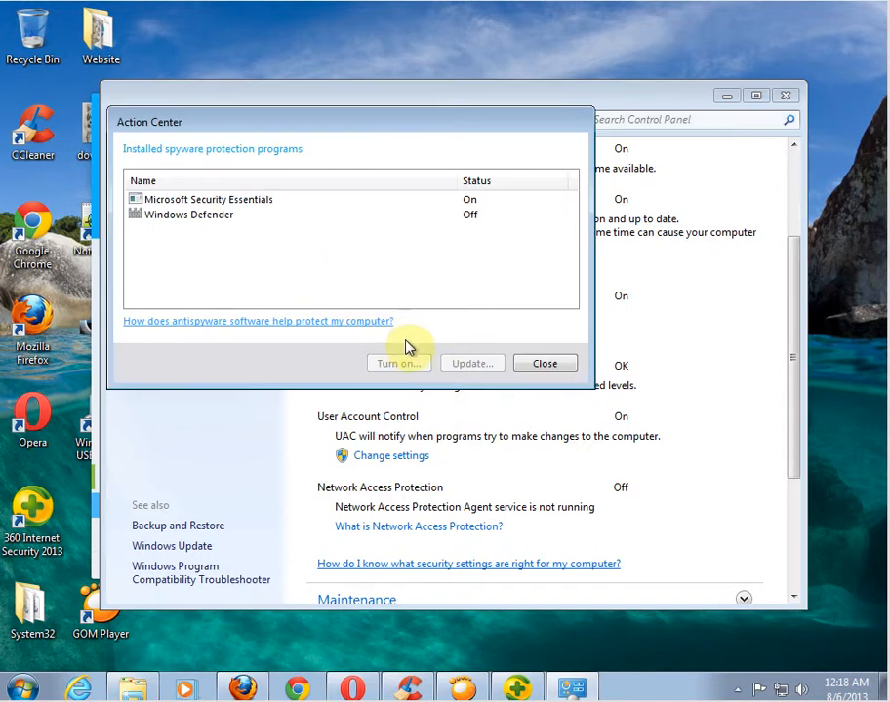
pyautogui.click(245, 201)
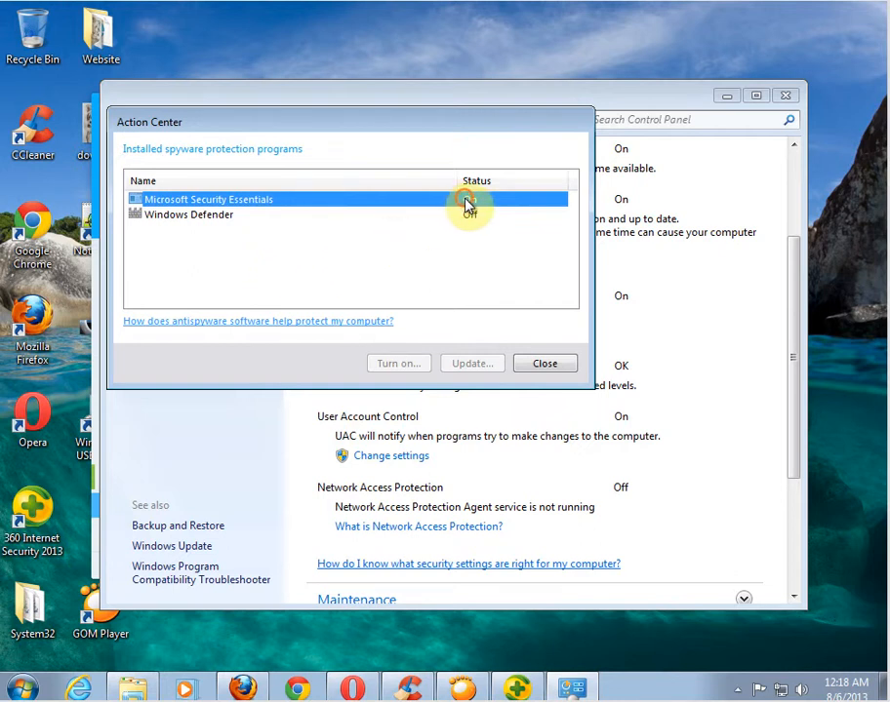
pyautogui.click(219, 215)
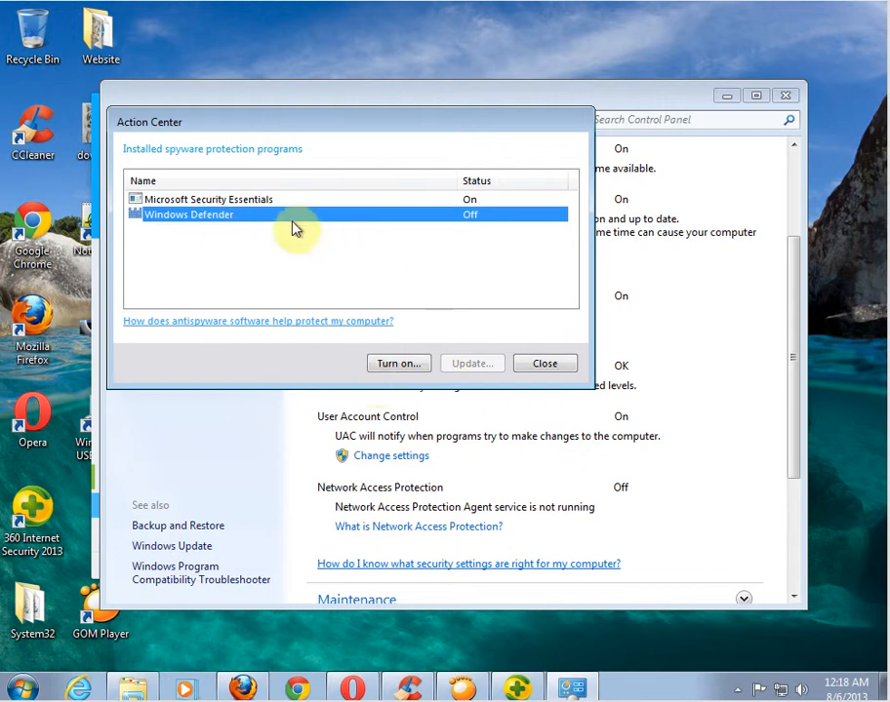
pyautogui.click(269, 200)
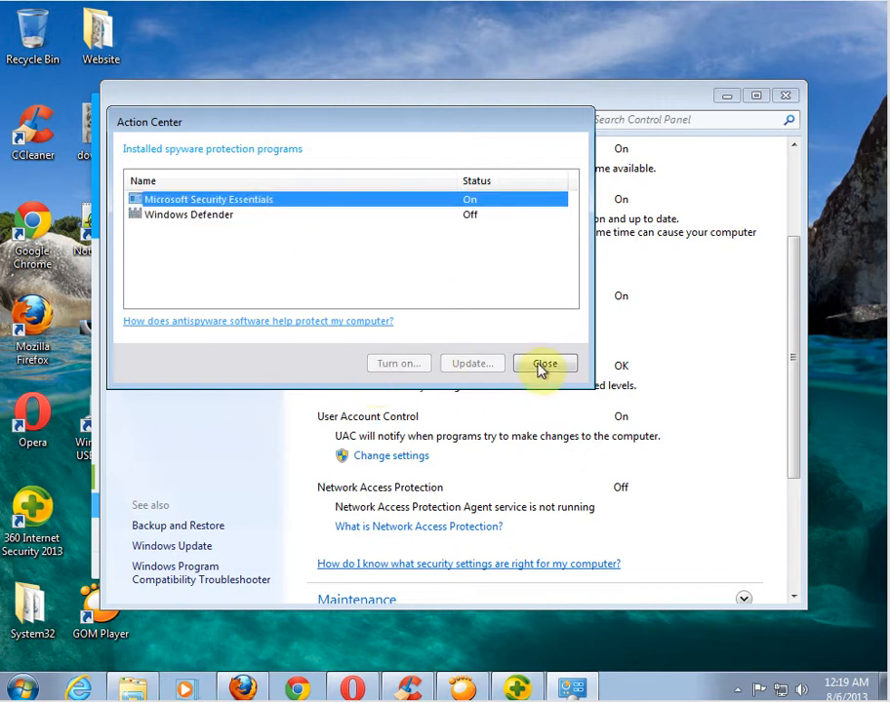
pyautogui.click(543, 365)
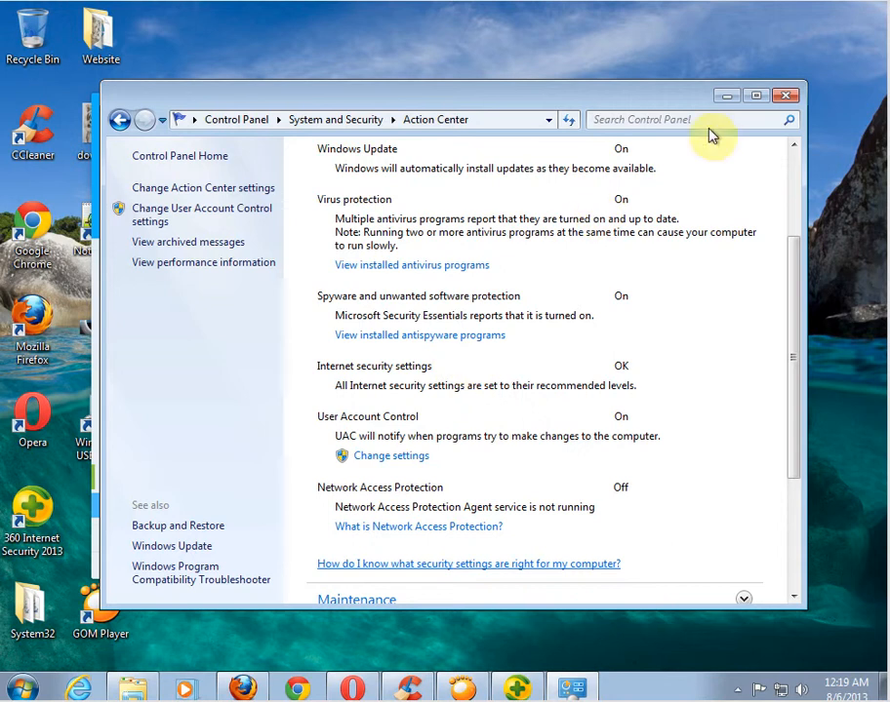
pyautogui.click(785, 94)
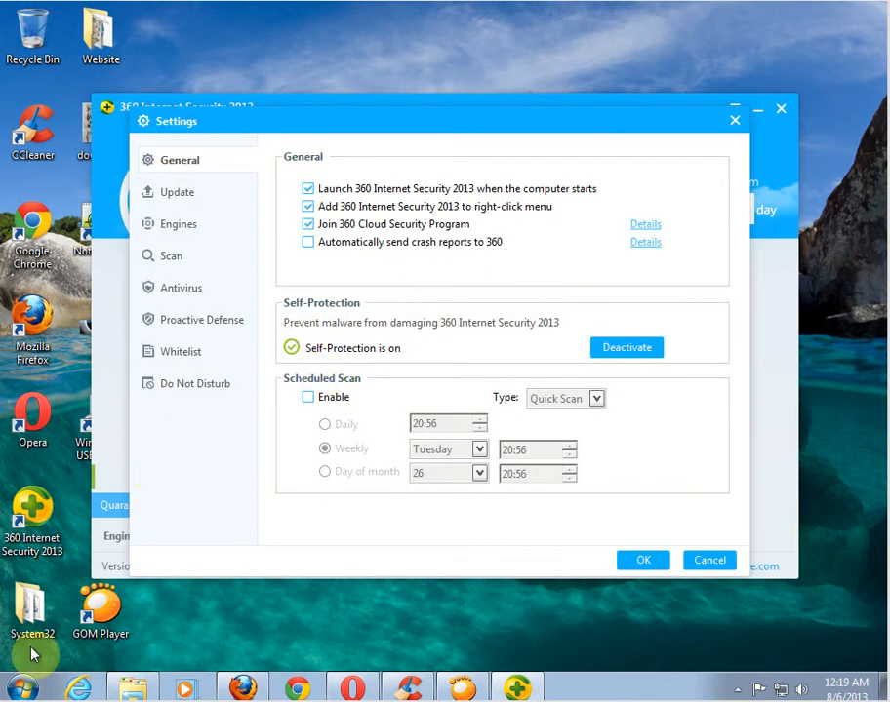
# Uninstall Microsoft Security Essentials through Control Panel, finish the uninstall wizard and close Programs and Features
pyautogui.click(21, 687)
pyautogui.click(268, 487)
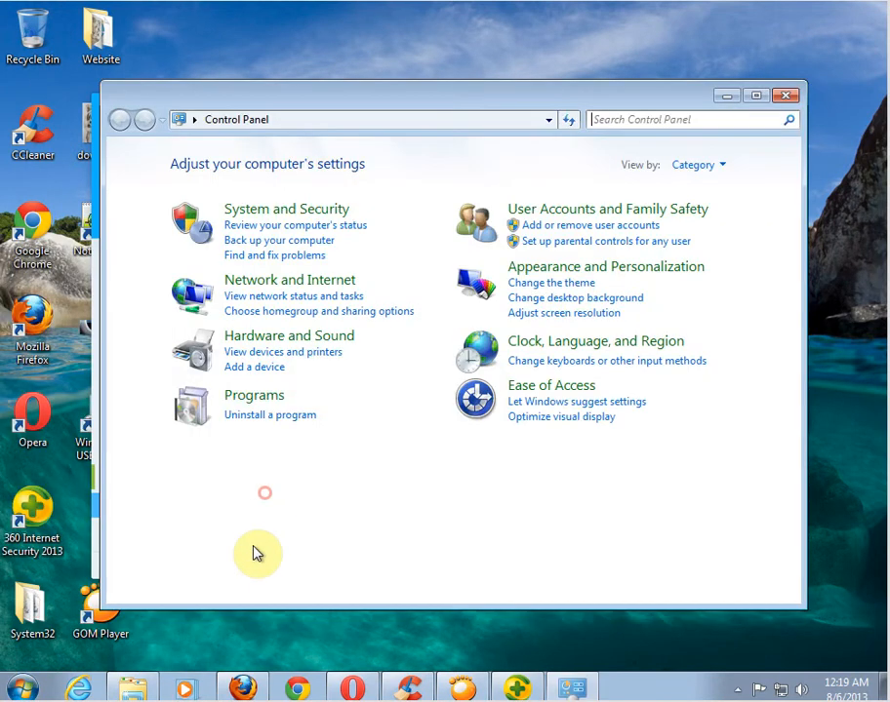
pyautogui.click(282, 416)
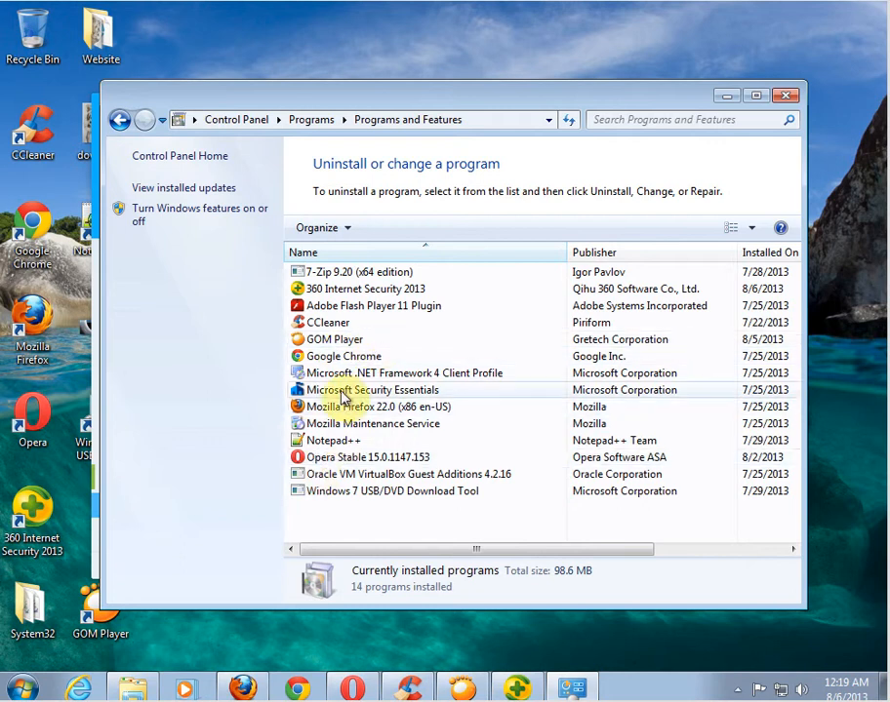
pyautogui.click(342, 391)
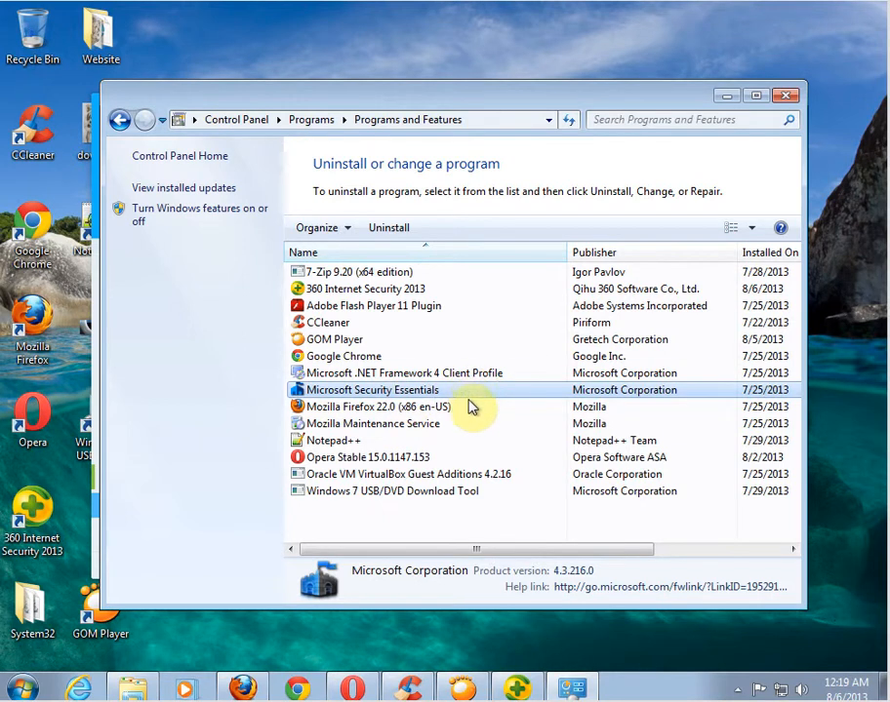
pyautogui.click(517, 507)
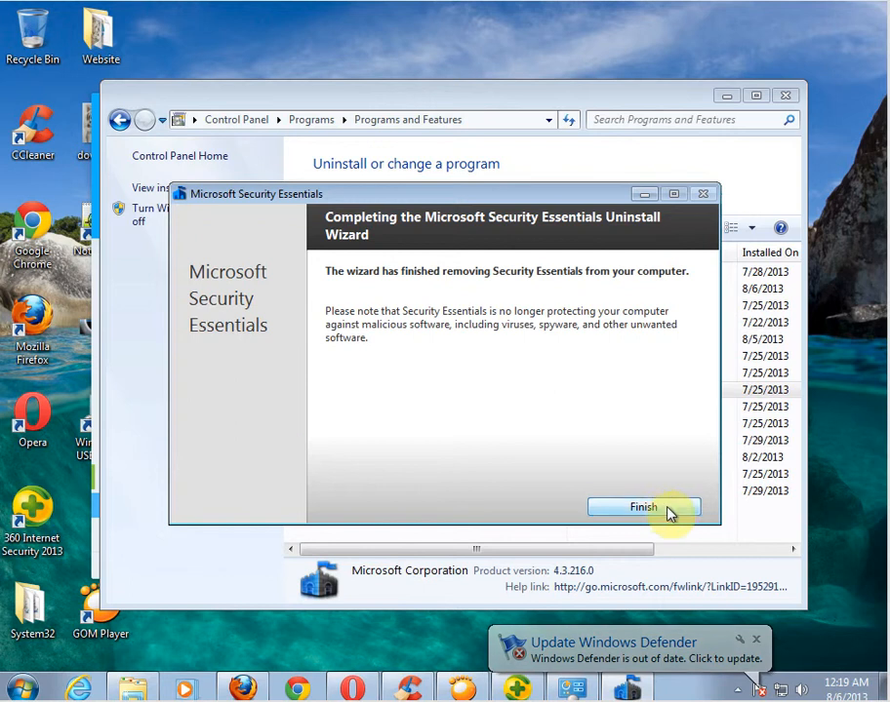
pyautogui.click(667, 509)
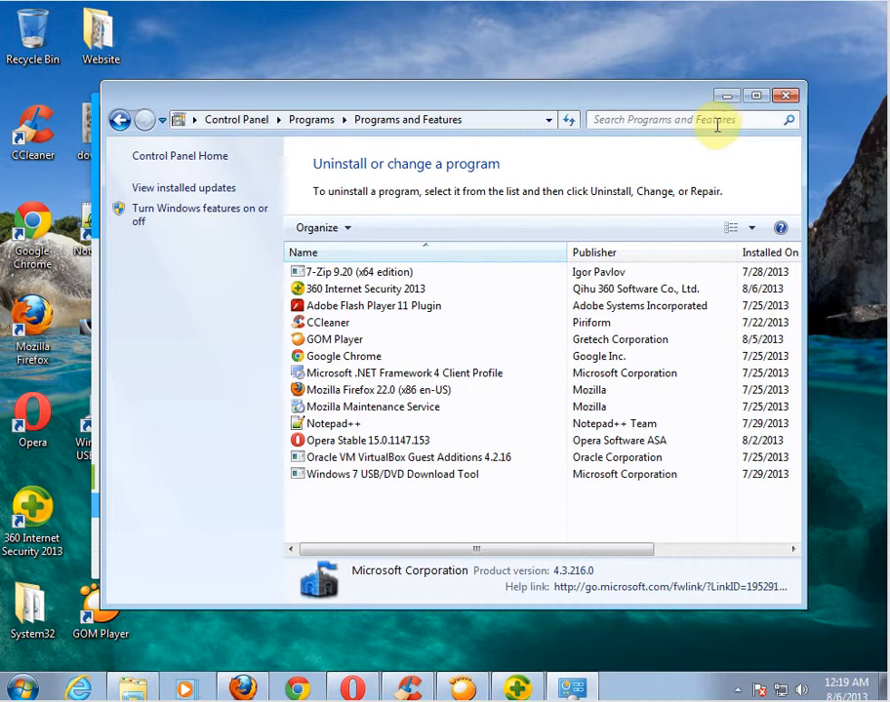
pyautogui.click(785, 99)
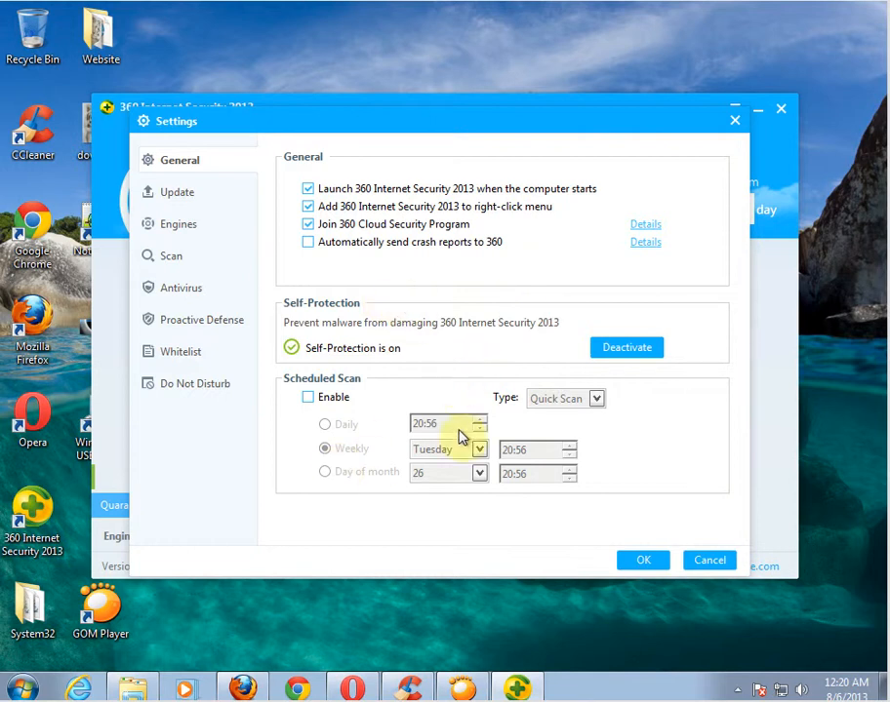
# Review the current Action Center messages on spyware protection and backup, and close Action Center
pyautogui.click(760, 692)
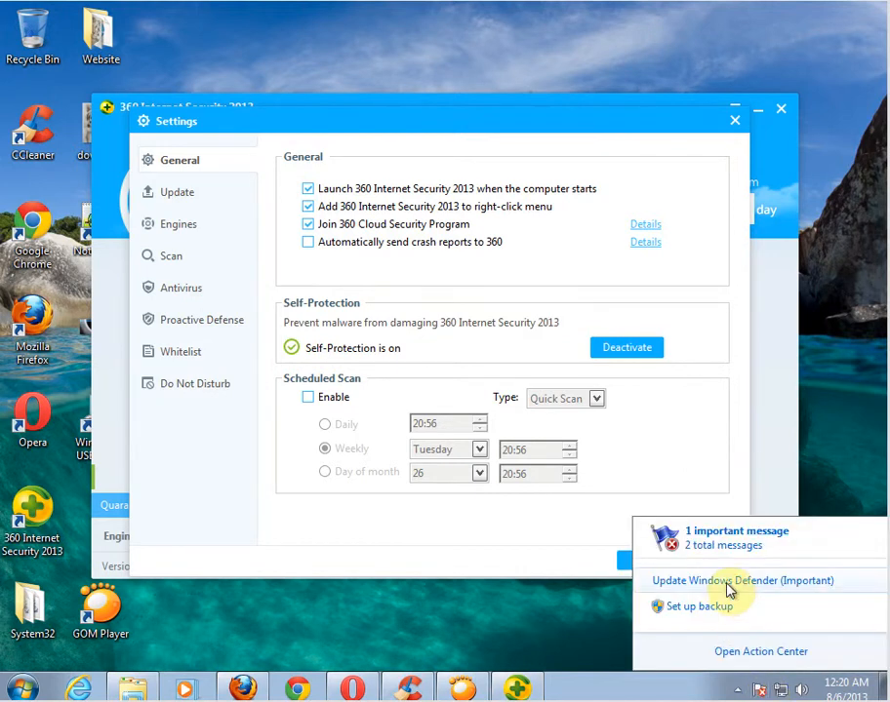
pyautogui.click(731, 652)
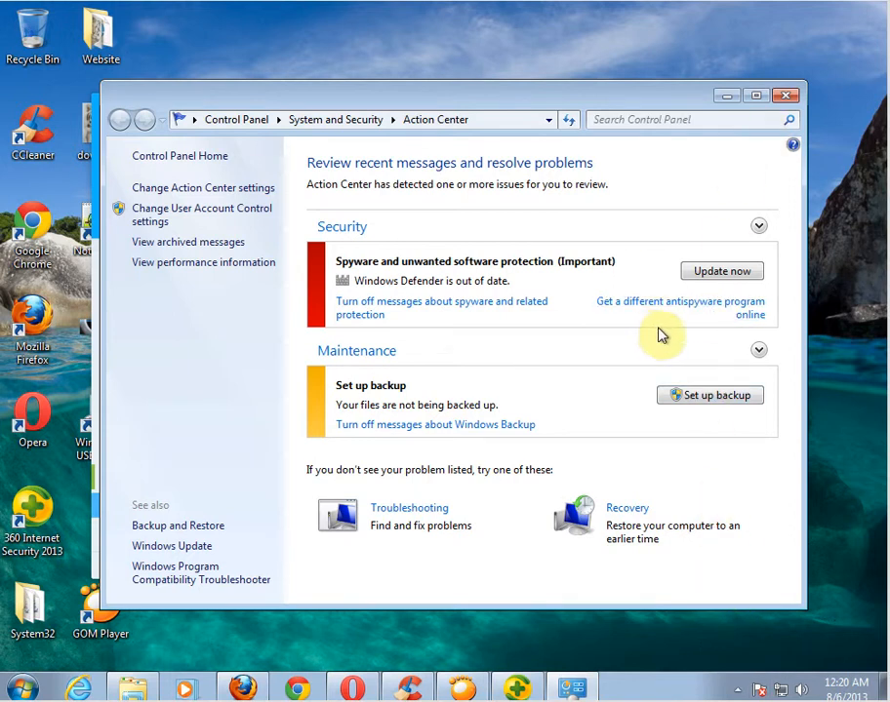
pyautogui.click(786, 99)
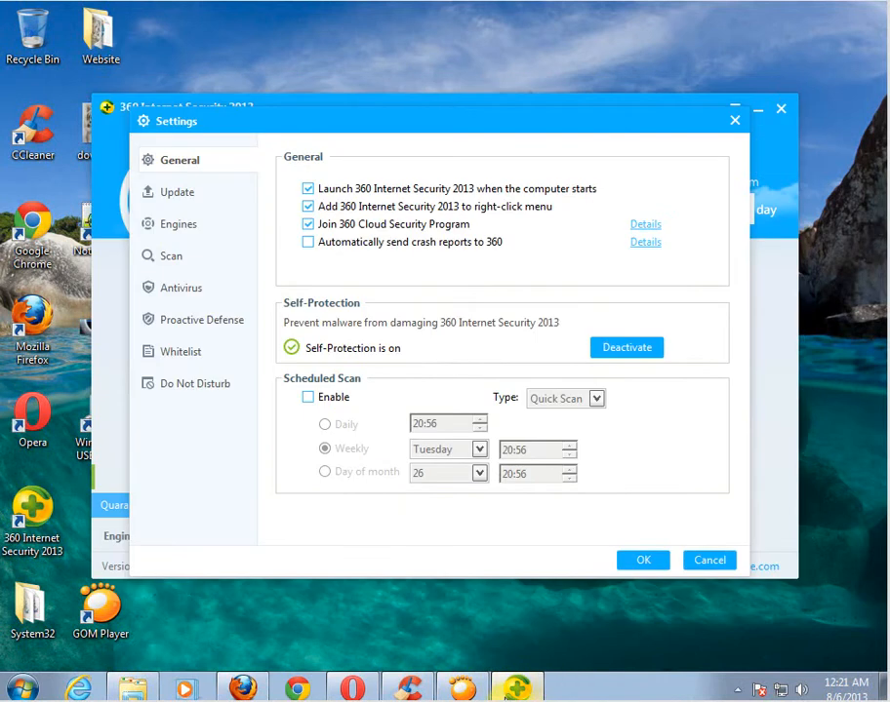
# Accept and close the 360 Internet Security 2013 settings, and start a program update
pyautogui.moveTo(510, 689)
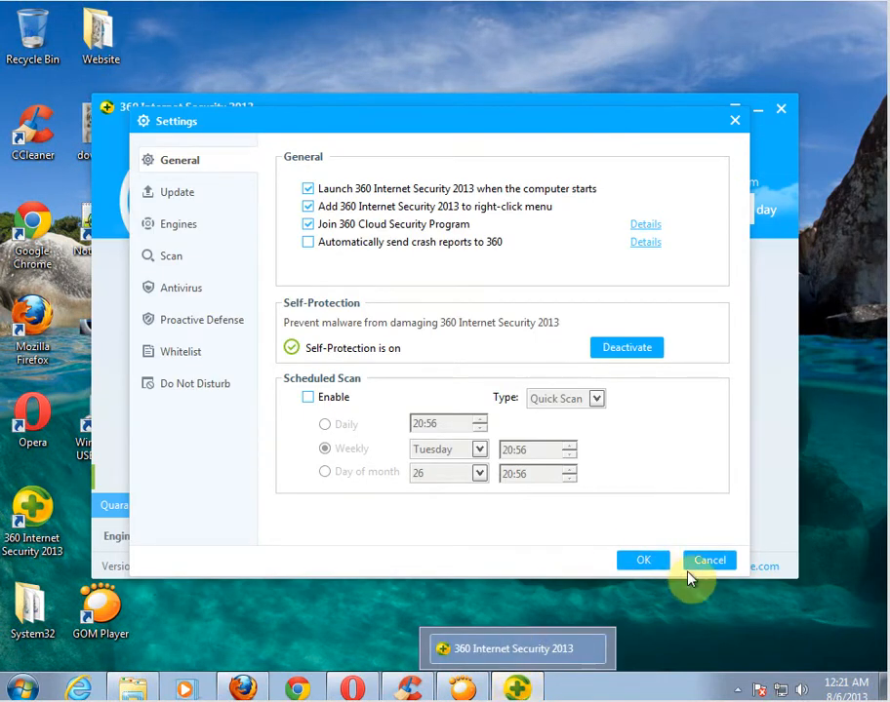
pyautogui.click(649, 564)
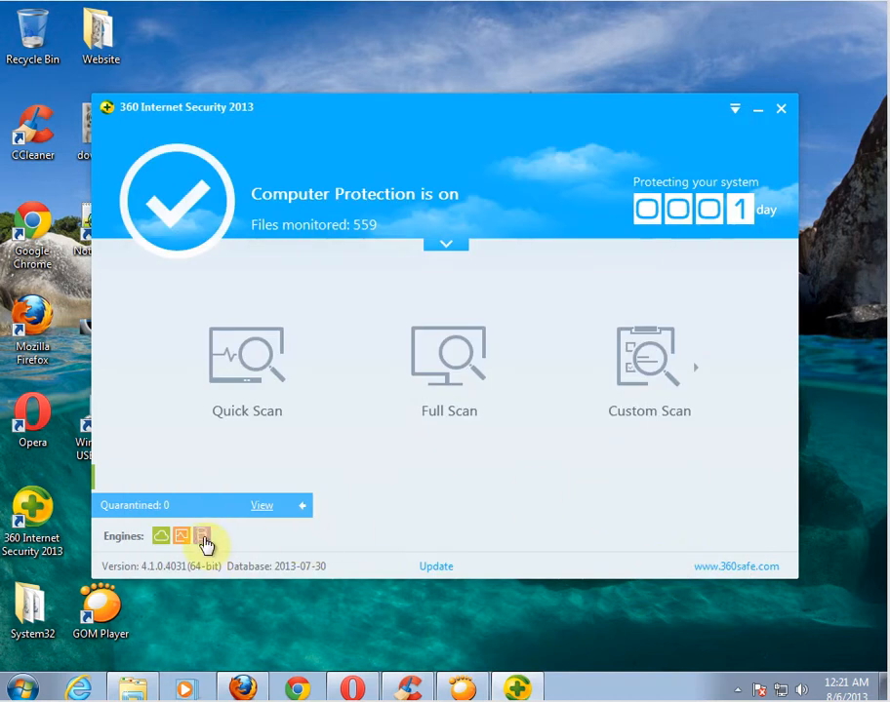
pyautogui.click(434, 565)
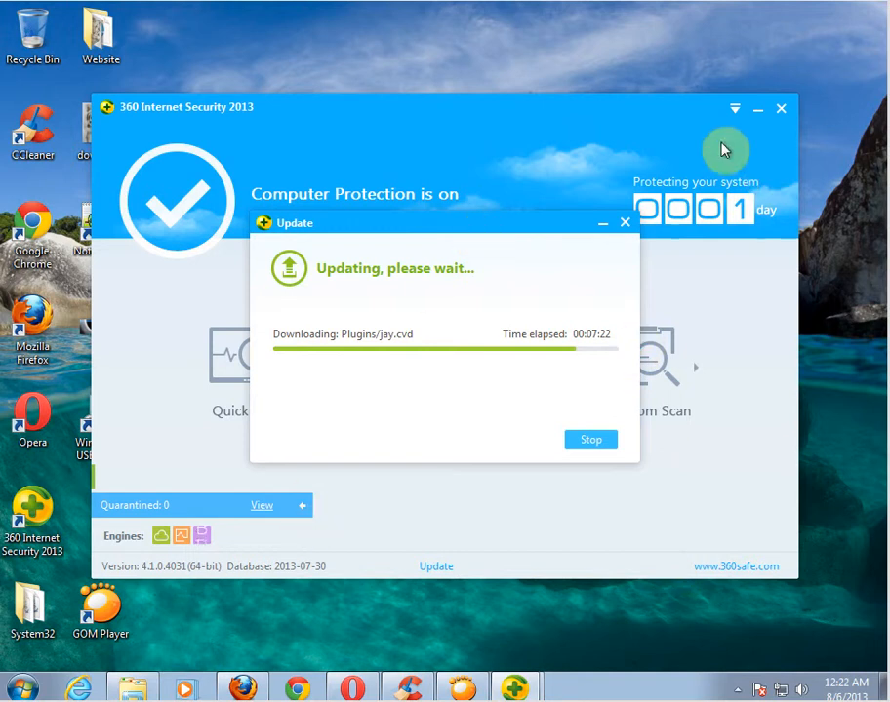
# Open the settings, enable the scheduled quick scan and try the daily and monthly schedules before selecting weekly
pyautogui.click(733, 109)
pyautogui.click(759, 131)
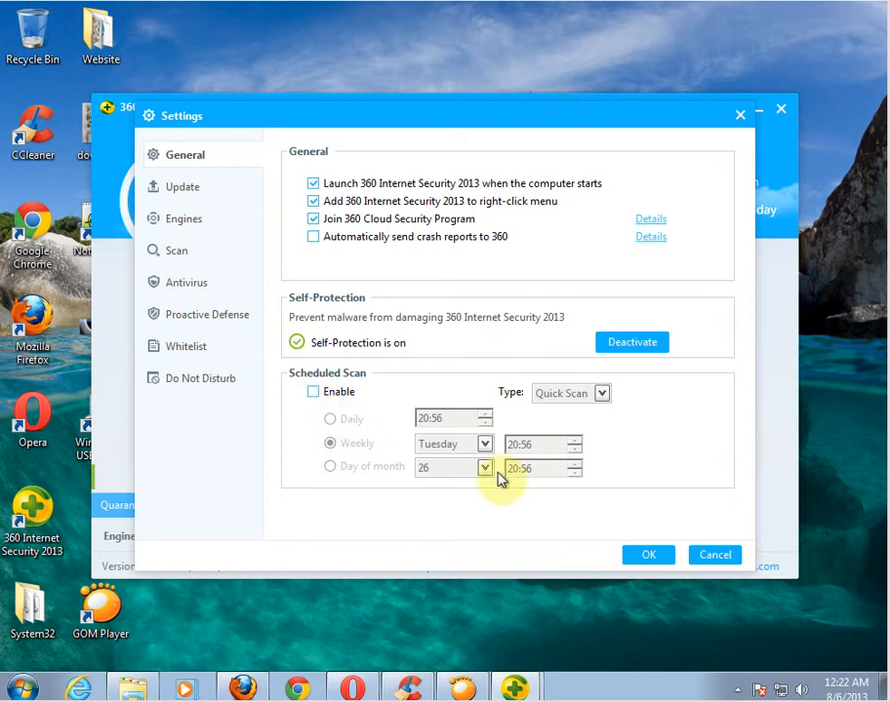
pyautogui.click(316, 391)
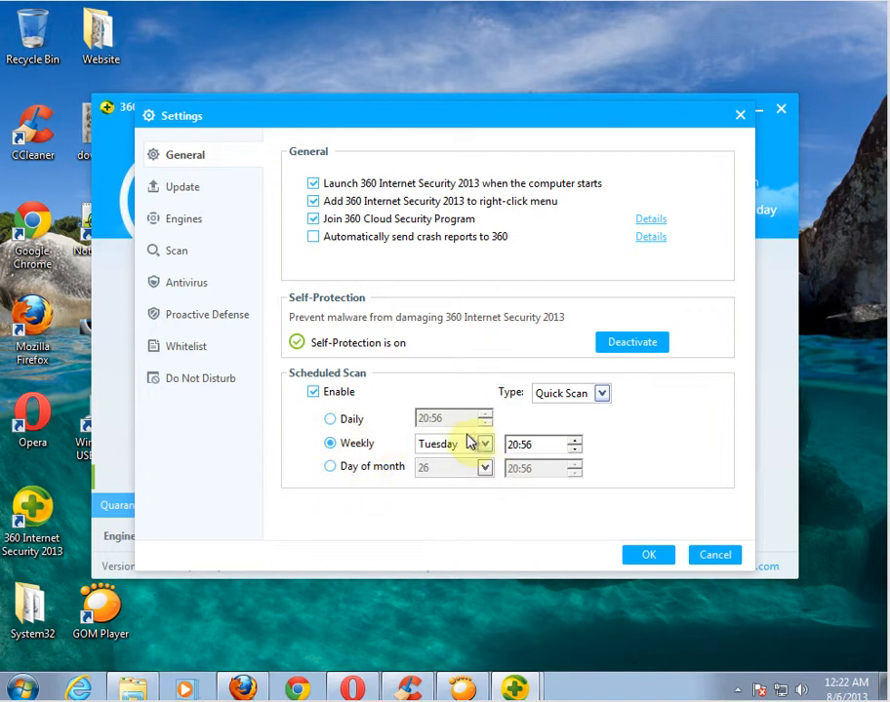
pyautogui.click(336, 422)
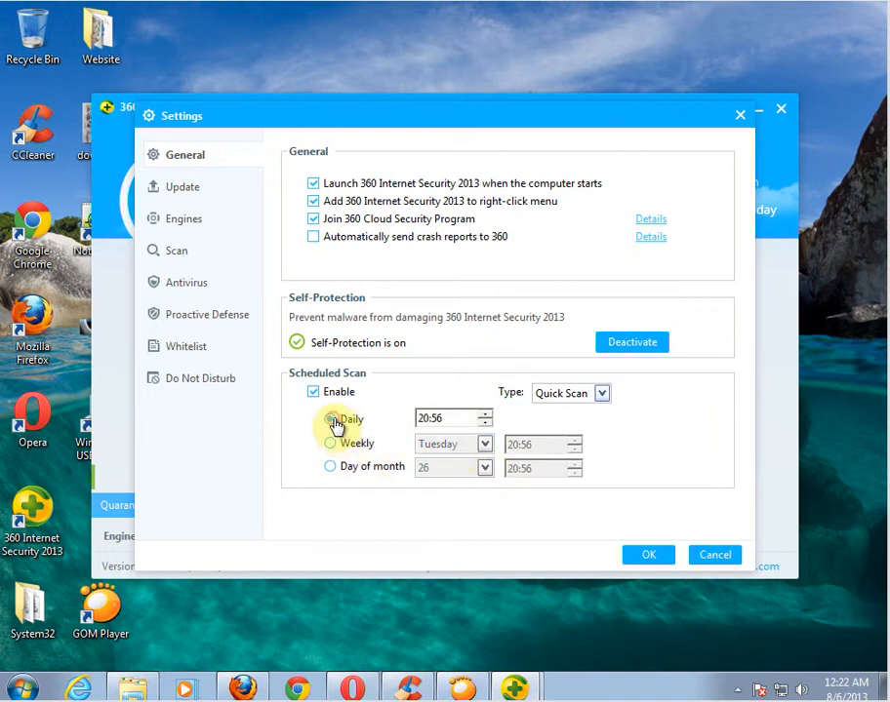
pyautogui.click(332, 470)
pyautogui.click(333, 444)
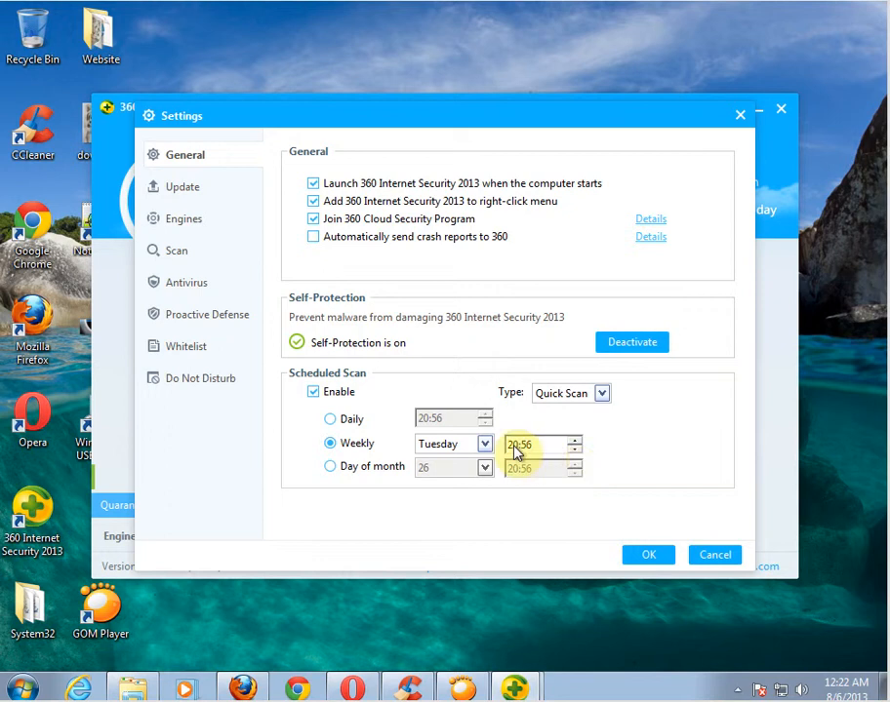
# Set the weekly scheduled scan time to 16:56 and disable the scheduled scan
pyautogui.click(575, 453)
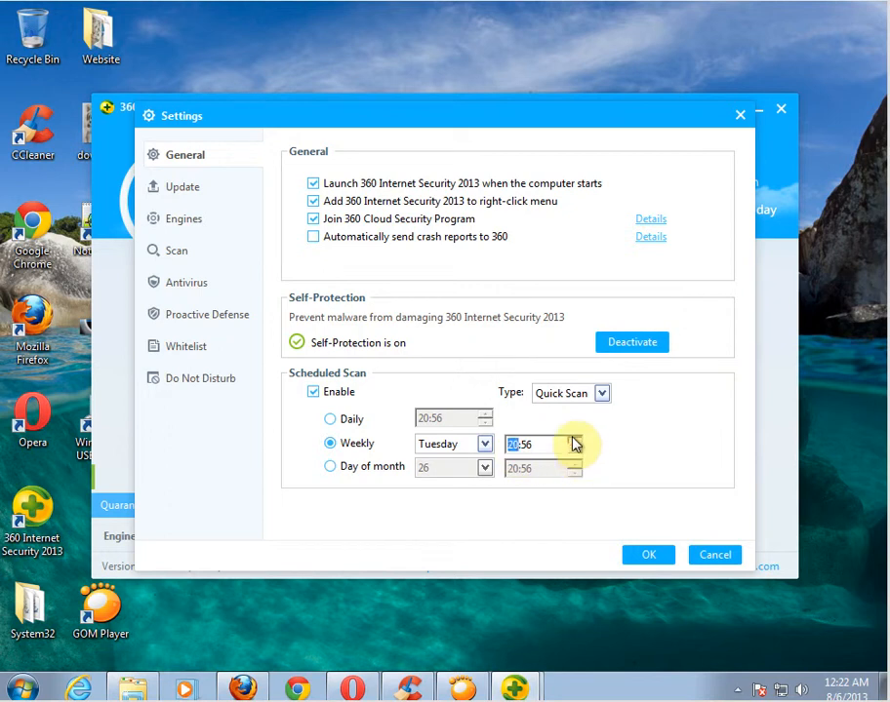
pyautogui.click(574, 453)
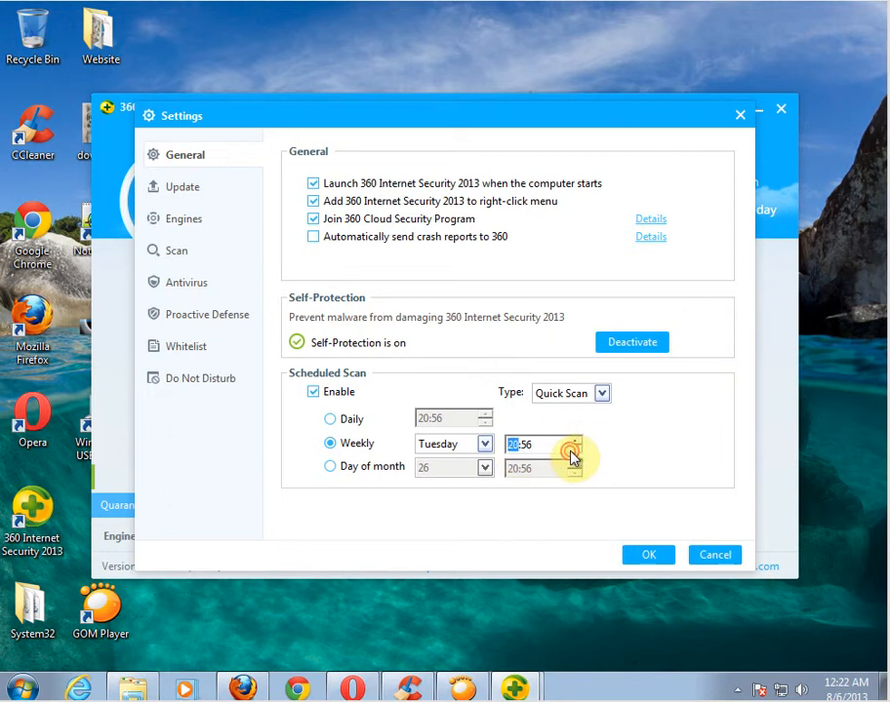
pyautogui.click(573, 456)
pyautogui.click(574, 455)
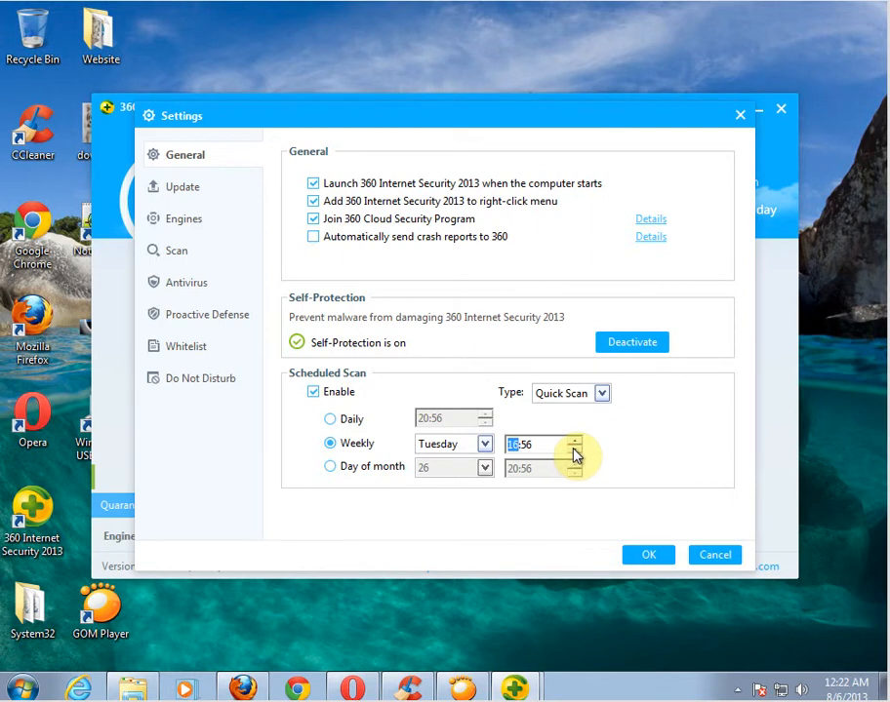
pyautogui.click(313, 392)
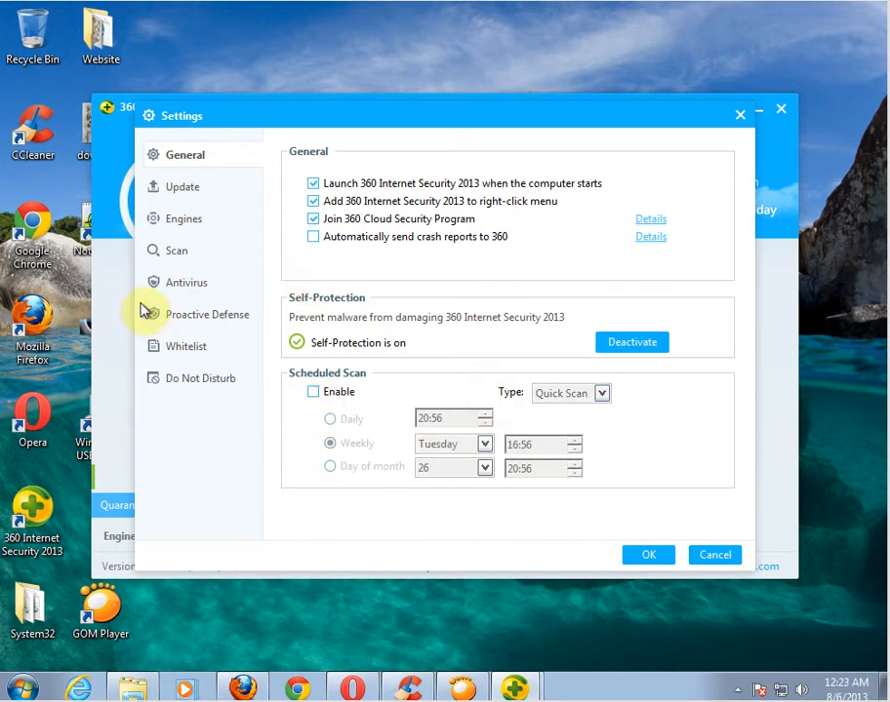
# Review the automatic update, screen saver and proxy settings, switching the proxy option on and back off
pyautogui.click(189, 191)
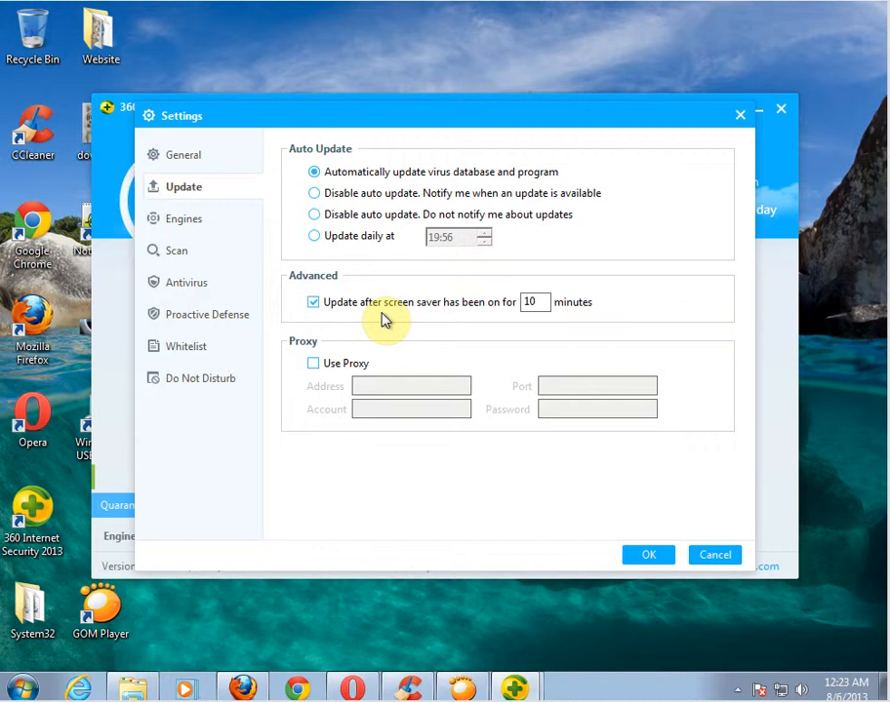
pyautogui.click(313, 366)
pyautogui.click(313, 366)
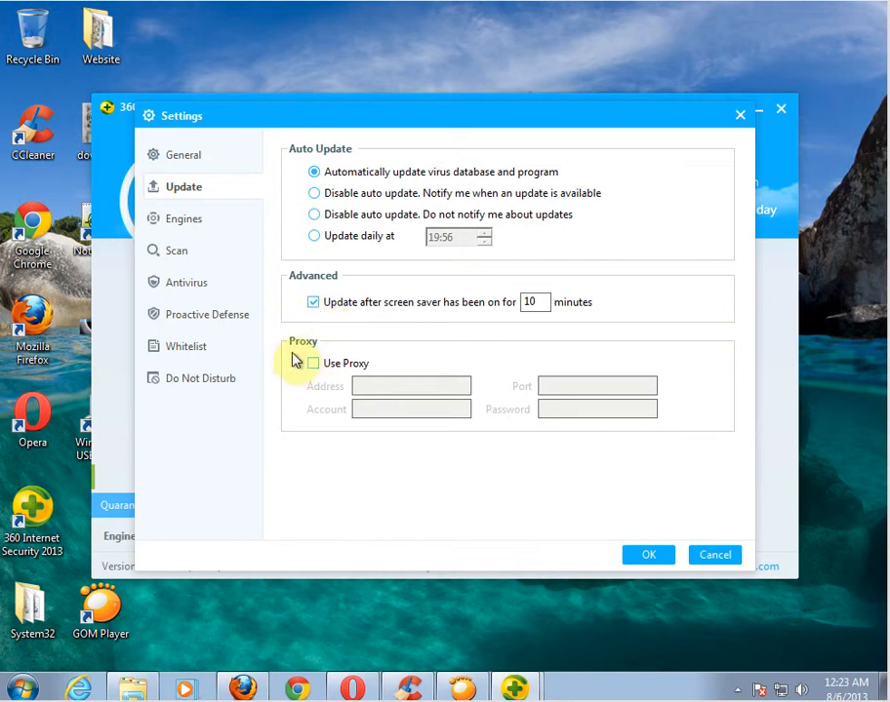
# Review the scan and real-time protection engines, switching QVM II real-time protection on and back off
pyautogui.click(187, 223)
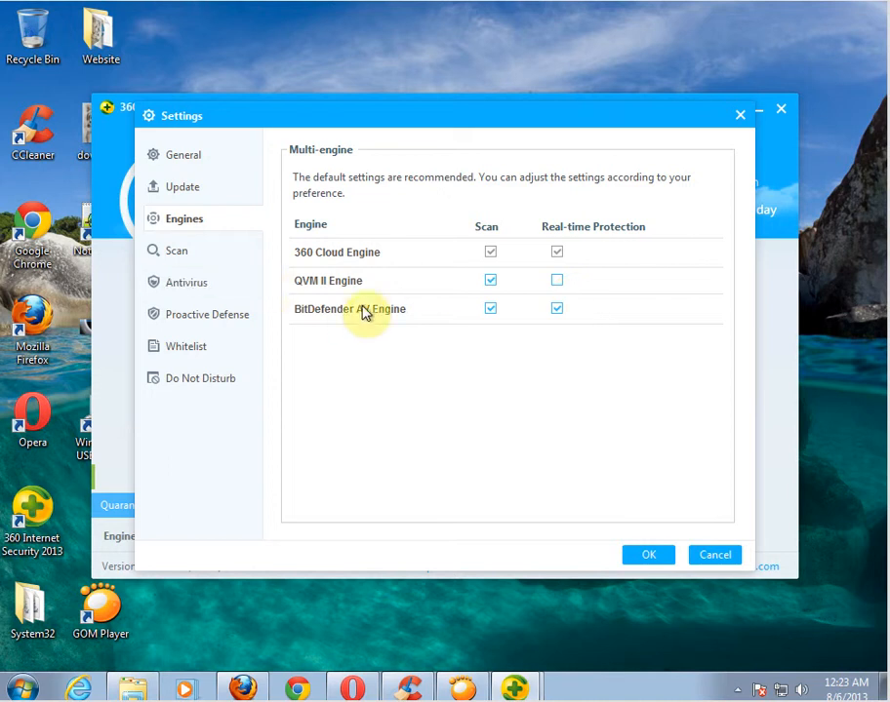
pyautogui.click(557, 283)
pyautogui.click(557, 283)
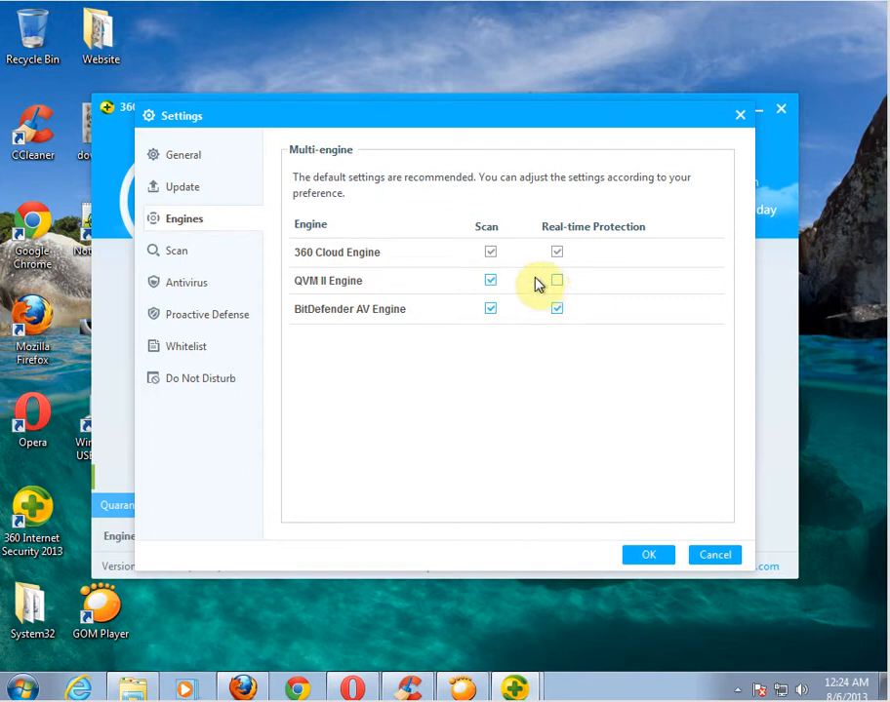
pyautogui.click(554, 281)
pyautogui.click(560, 282)
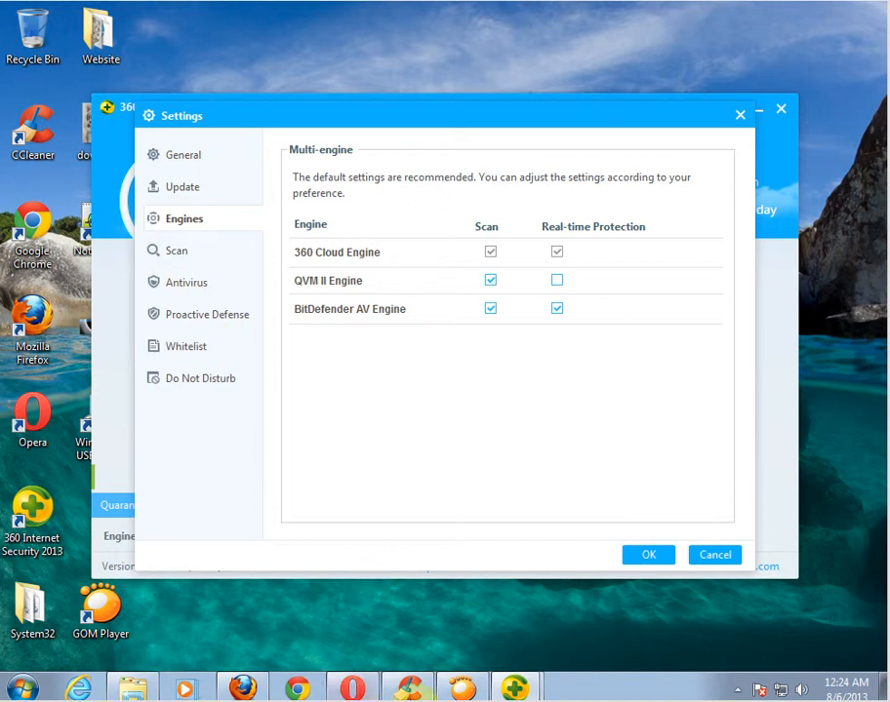
pyautogui.moveTo(513, 683)
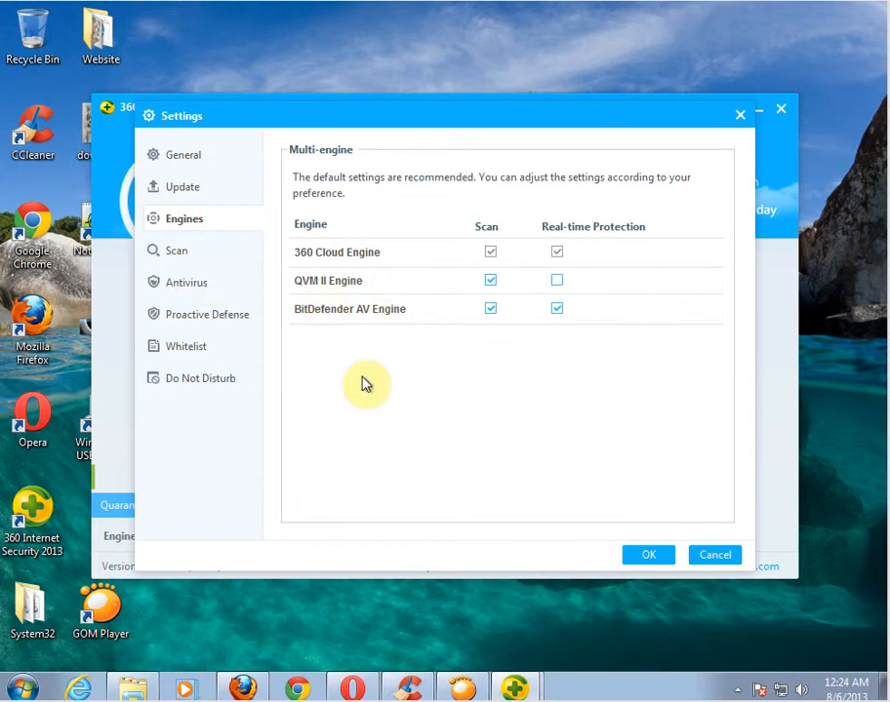
# Set the scan settings to cover all files and enable rootkit scanning, with scan acceleration for full scans left on
pyautogui.click(176, 256)
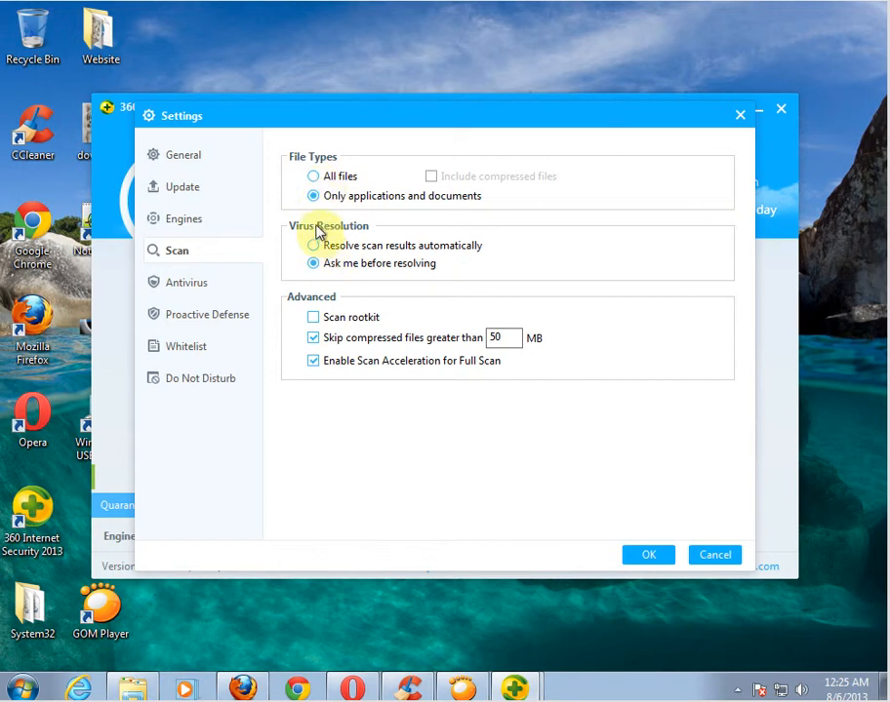
pyautogui.click(313, 177)
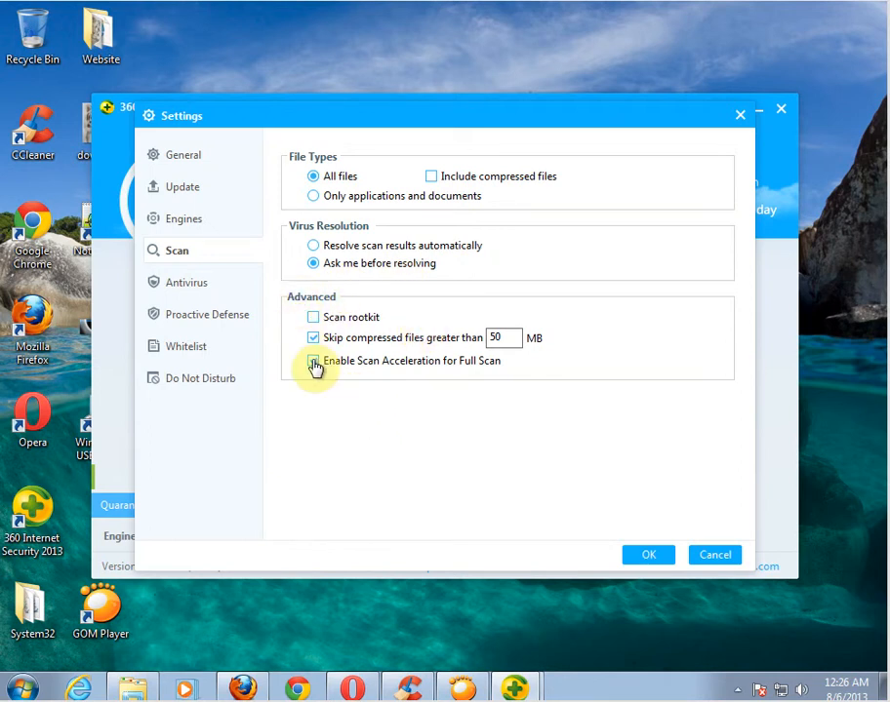
pyautogui.click(313, 361)
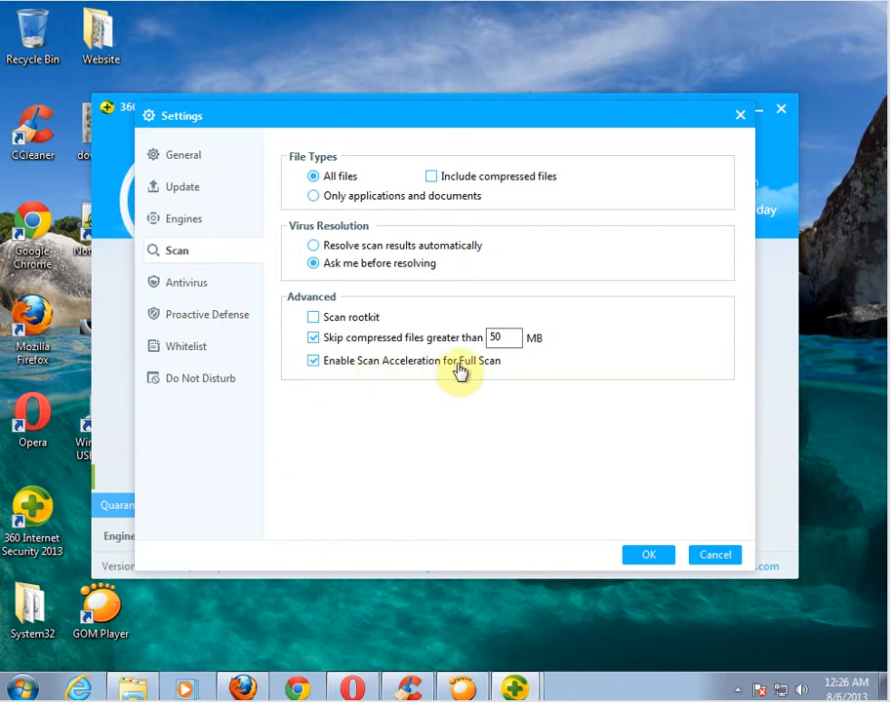
pyautogui.click(502, 347)
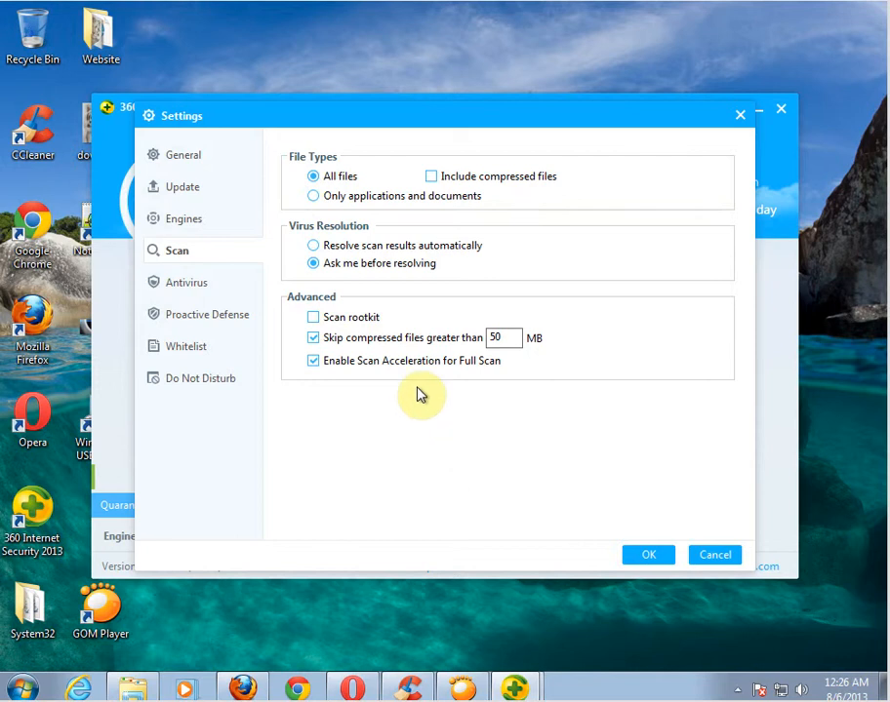
pyautogui.click(314, 319)
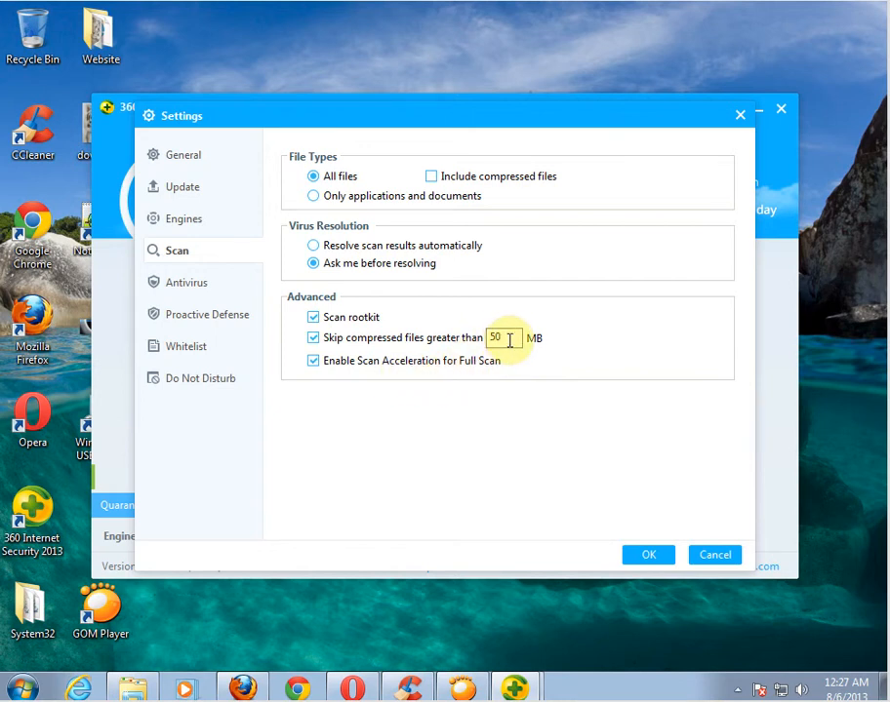
pyautogui.click(312, 361)
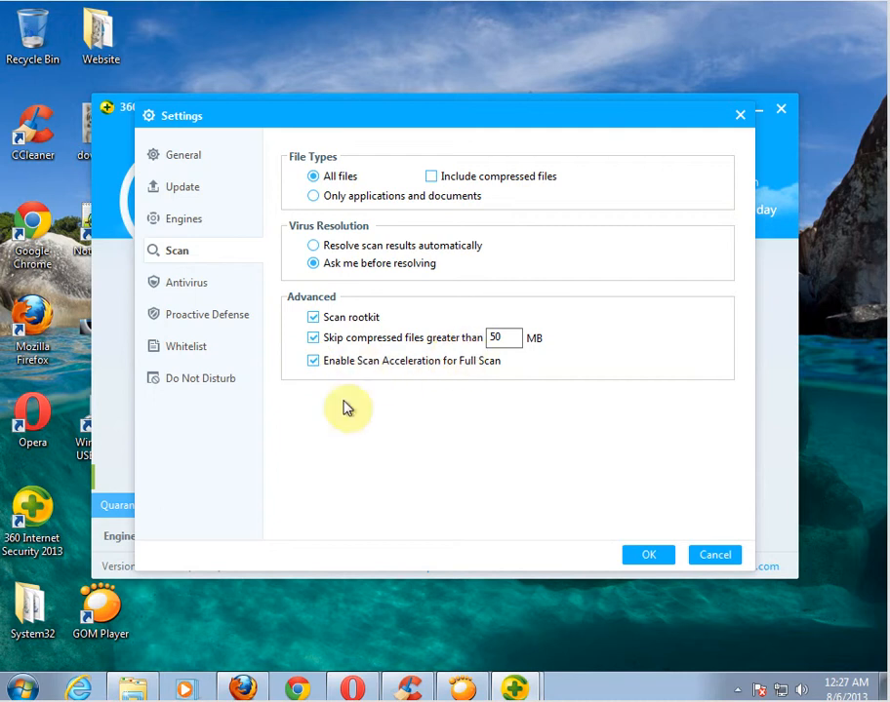
# Review the Antivirus, Proactive Defense, Whitelist and Do Not Disturb settings
pyautogui.click(207, 294)
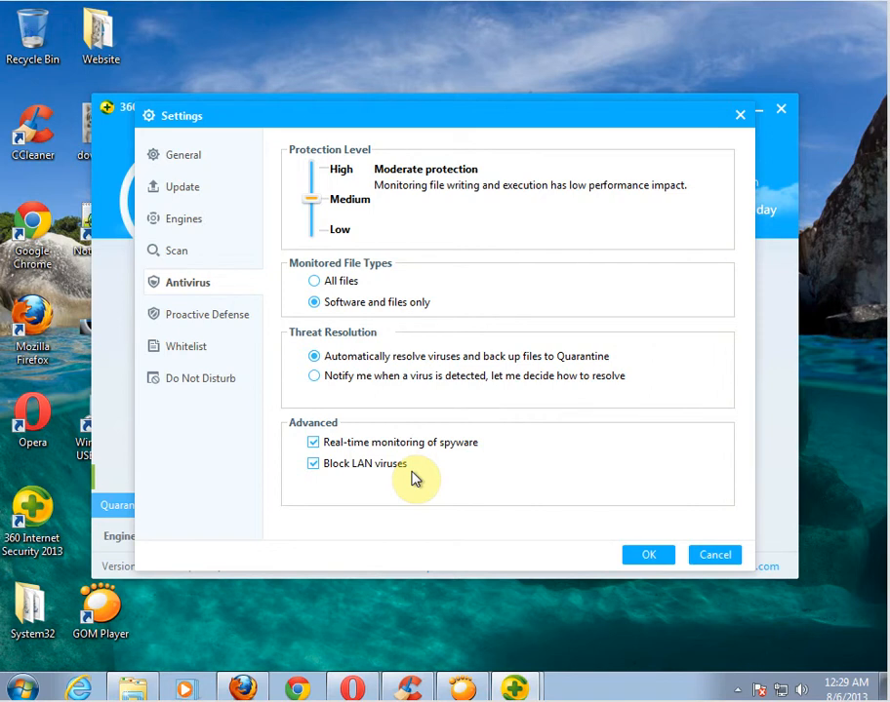
pyautogui.click(224, 329)
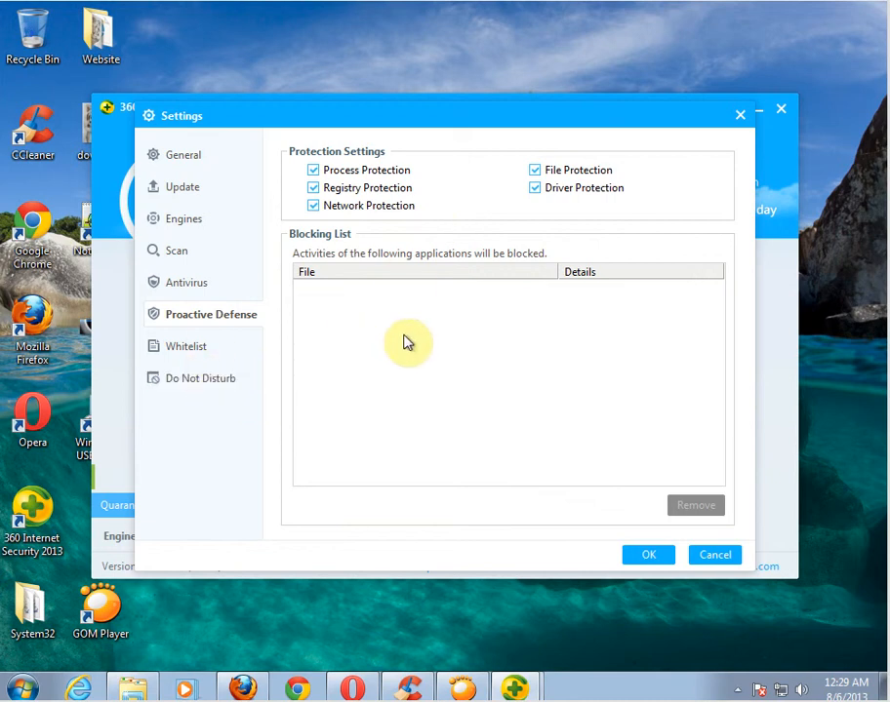
pyautogui.click(200, 353)
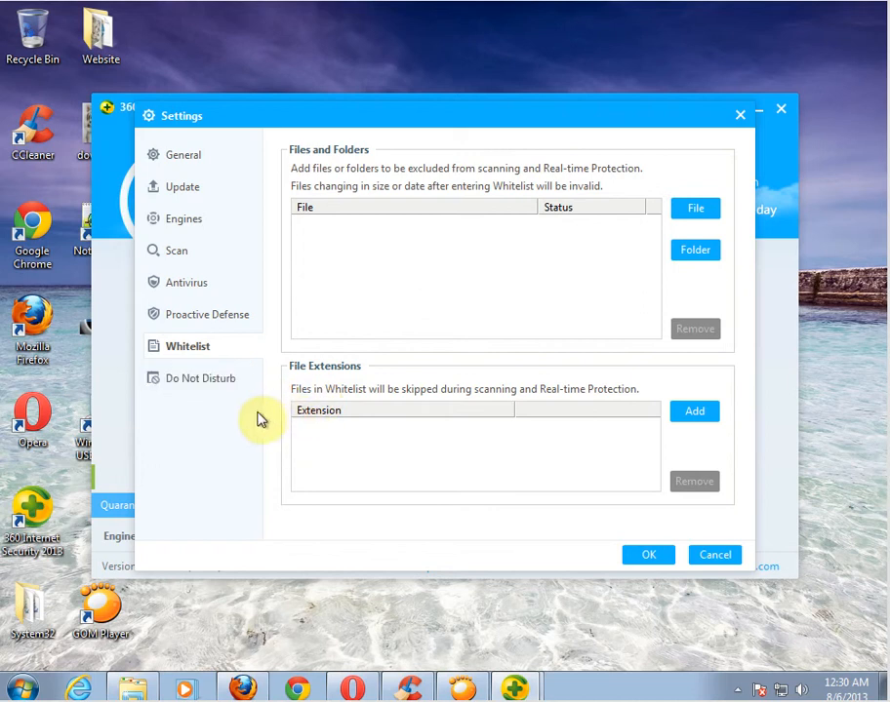
pyautogui.click(195, 390)
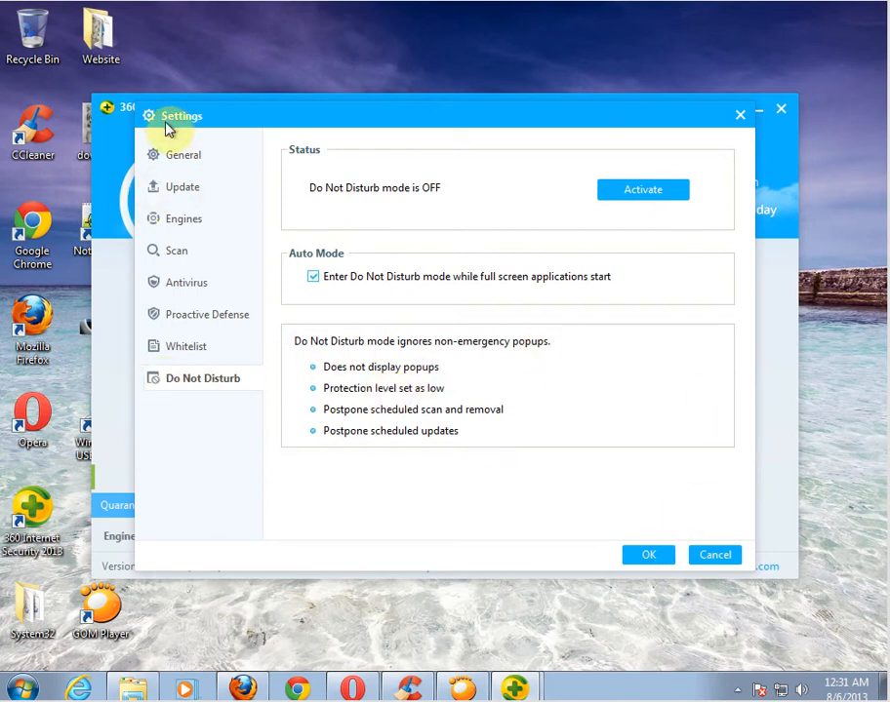
# Look through the General, Update, Engines, Scan, Antivirus and Proactive Defense settings once more and accept the settings
pyautogui.click(181, 161)
pyautogui.click(182, 184)
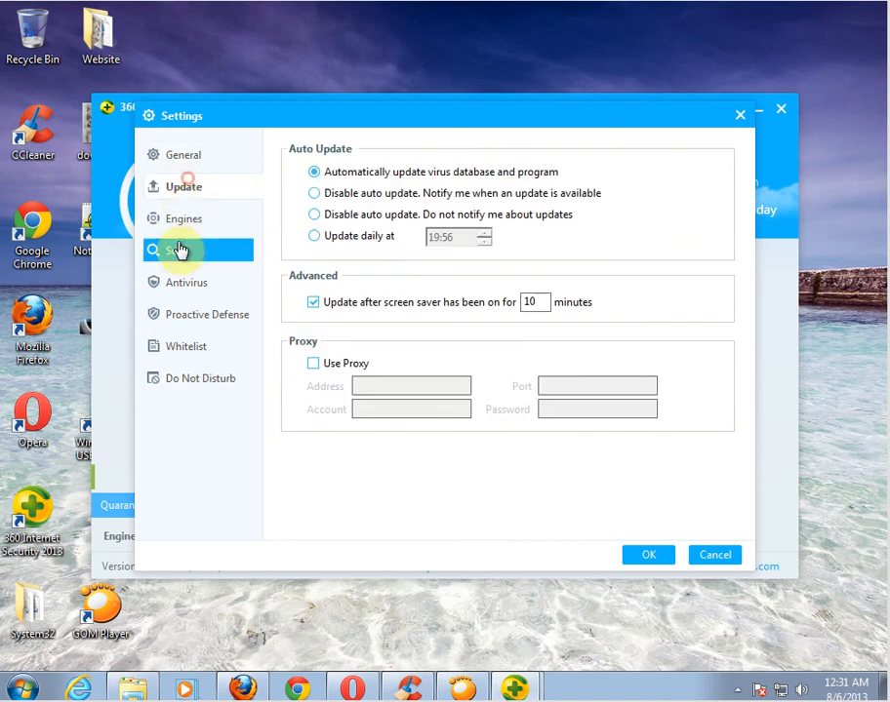
pyautogui.click(193, 226)
pyautogui.click(171, 258)
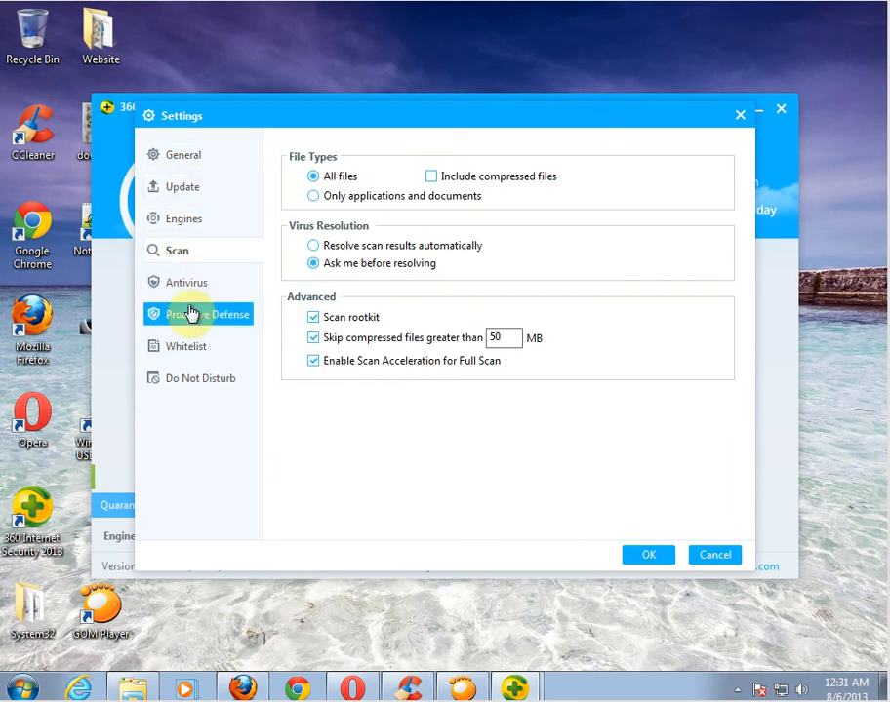
pyautogui.click(182, 287)
pyautogui.click(184, 322)
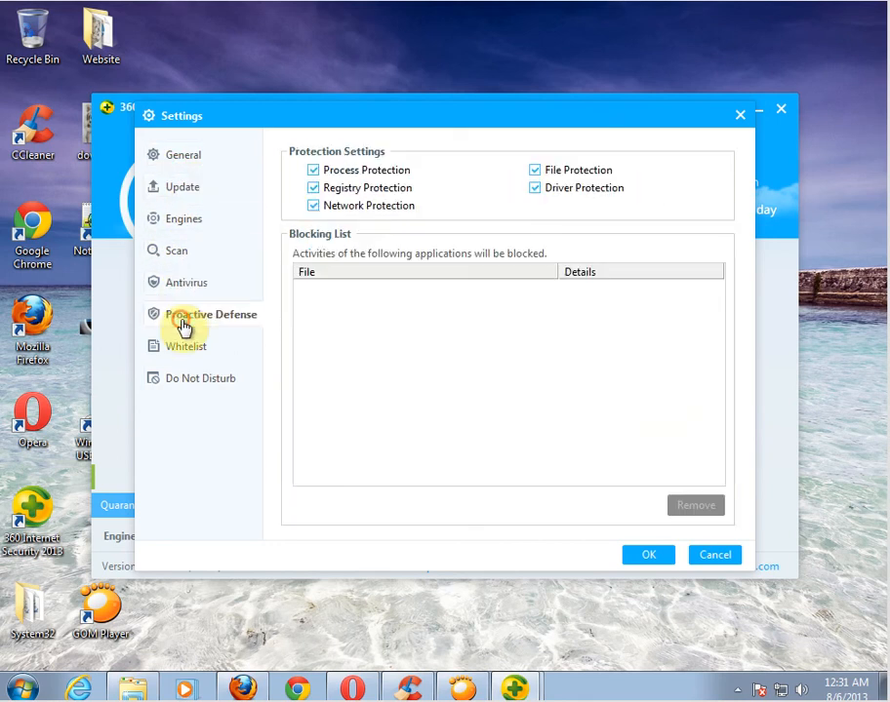
pyautogui.click(184, 222)
pyautogui.click(178, 185)
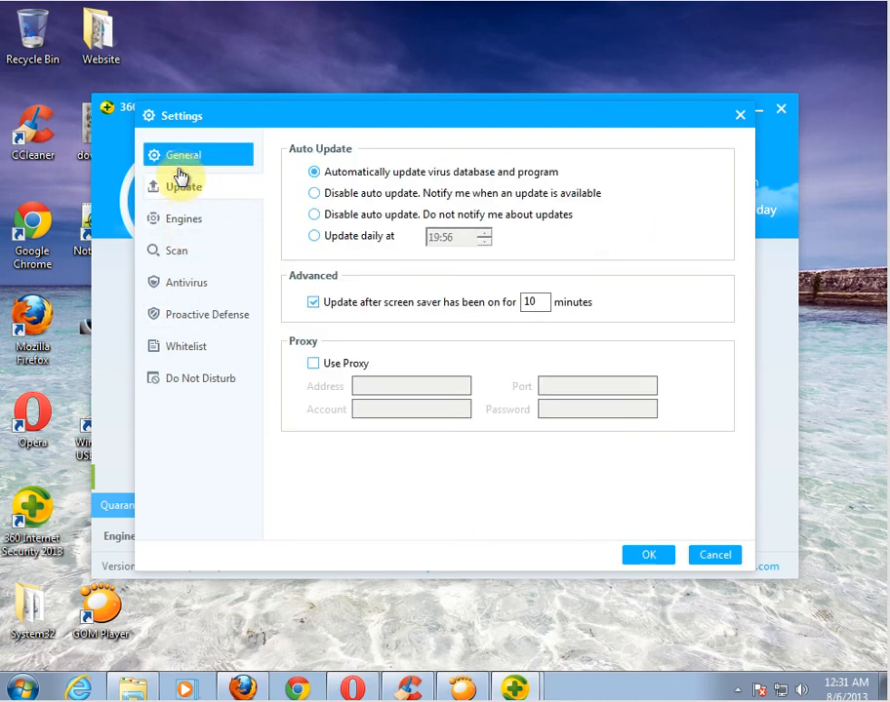
pyautogui.click(178, 159)
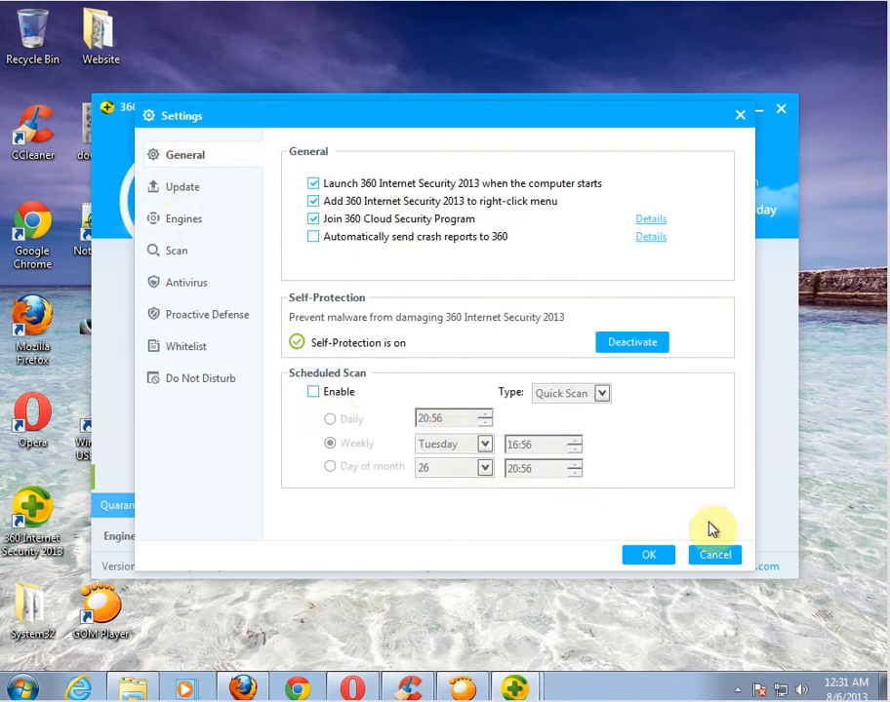
pyautogui.click(641, 564)
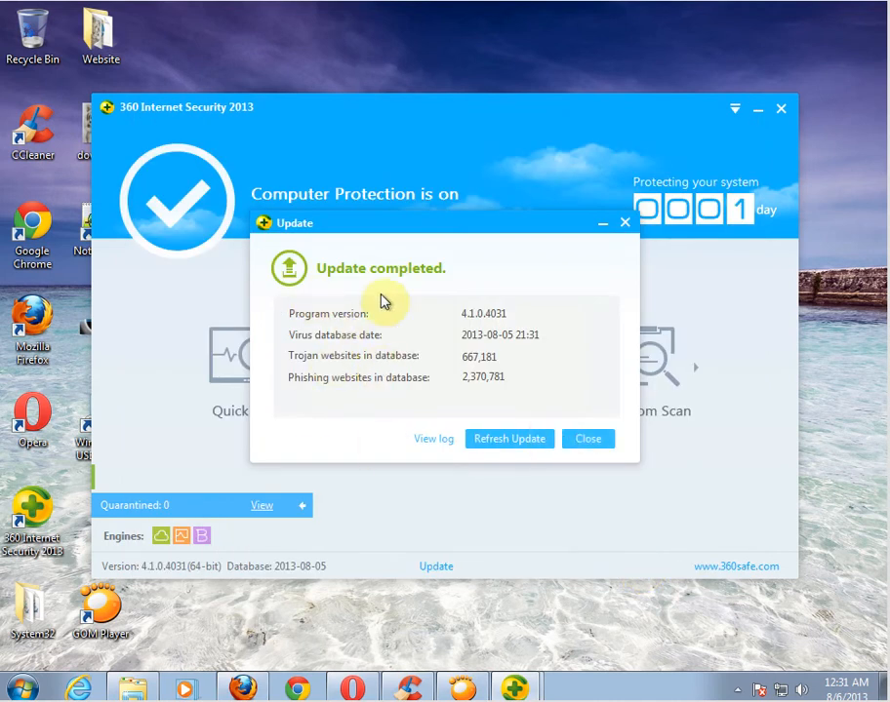
# Refresh the program and virus database update, and close the update dialog and the 360 Internet Security 2013 window
pyautogui.click(503, 441)
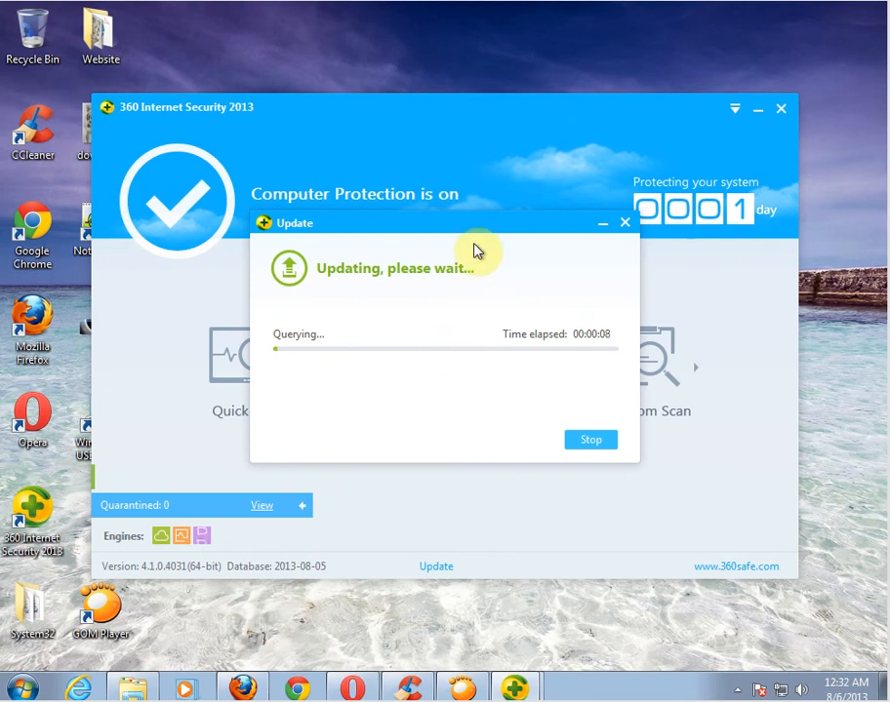
pyautogui.moveTo(462, 237); pyautogui.dragTo(431, 238)
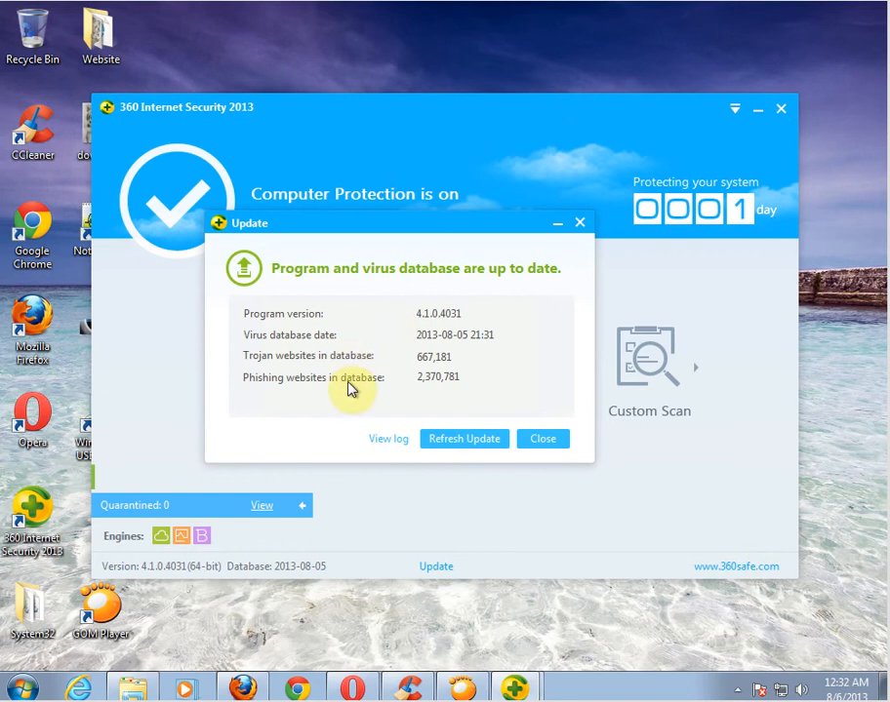
pyautogui.click(542, 439)
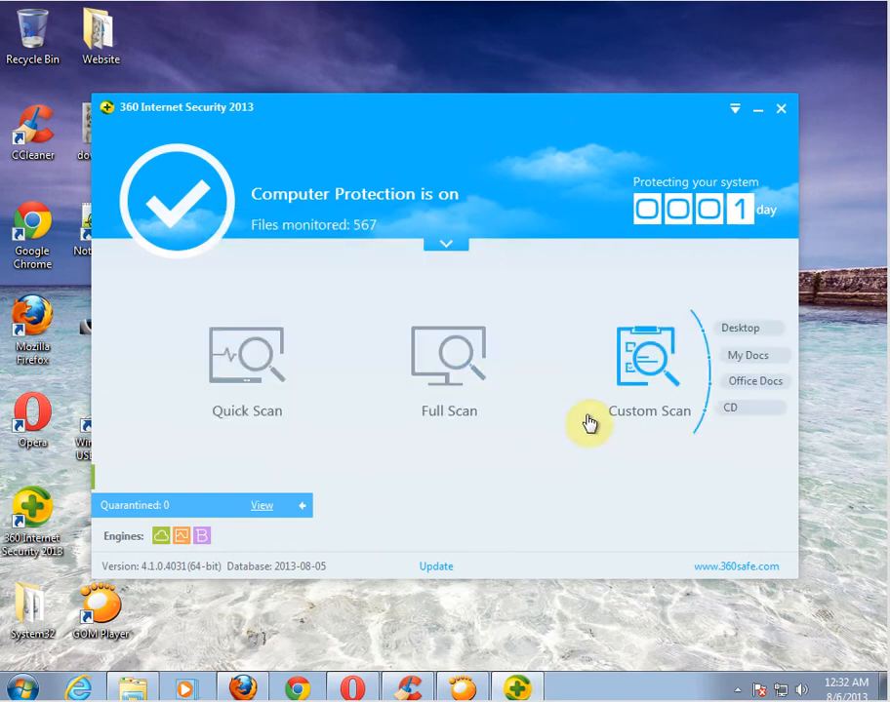
pyautogui.click(784, 119)
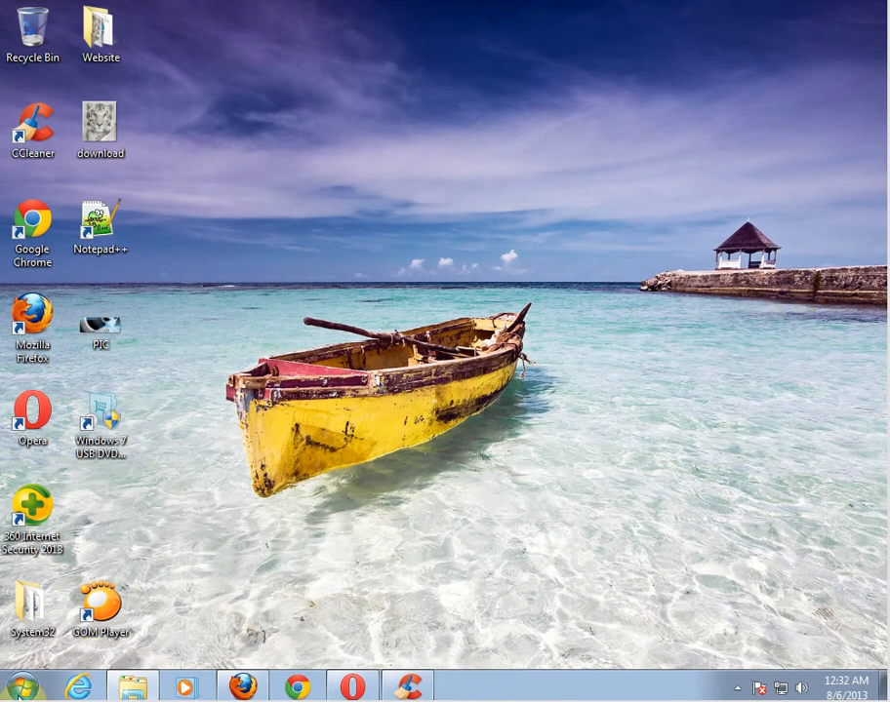
# End the Downloads, Mozilla Firefox, Piriform CCleaner and Opera tasks together in Task Manager and close it
pyautogui.rightClick(462, 687)
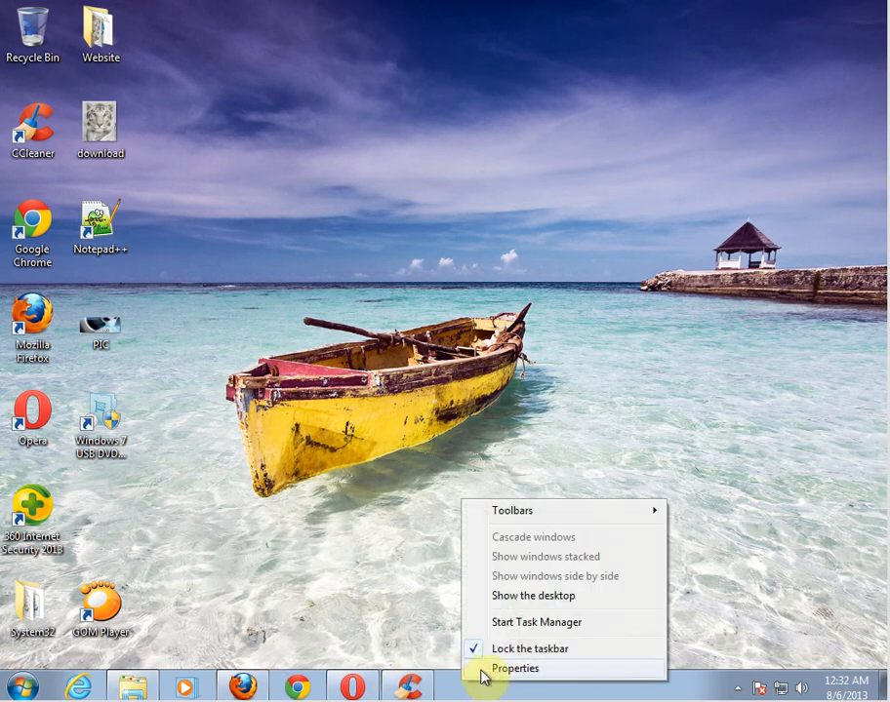
pyautogui.click(507, 629)
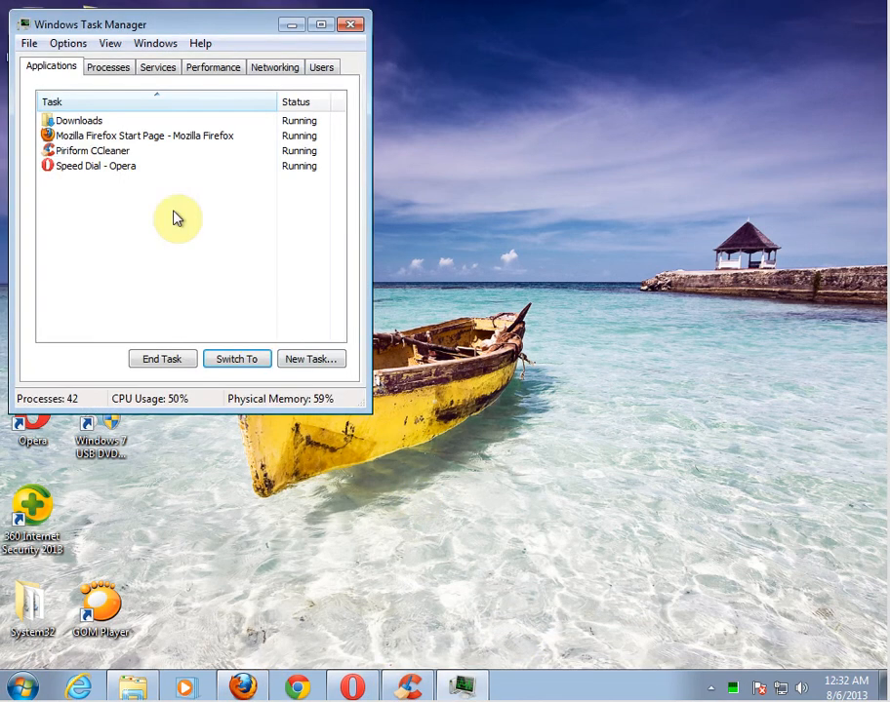
pyautogui.moveTo(112, 181); pyautogui.dragTo(67, 120)
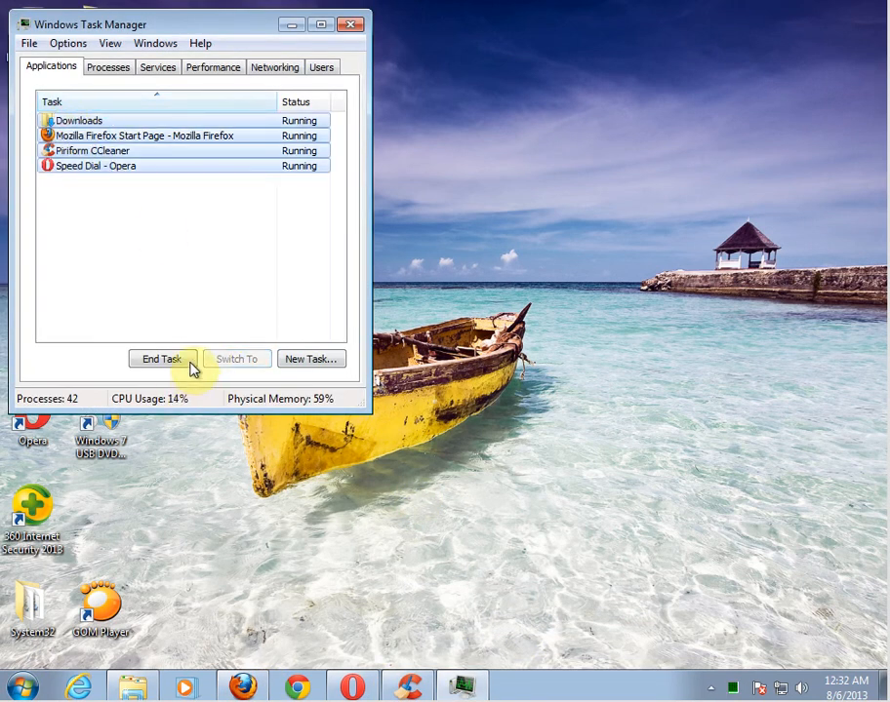
pyautogui.click(188, 361)
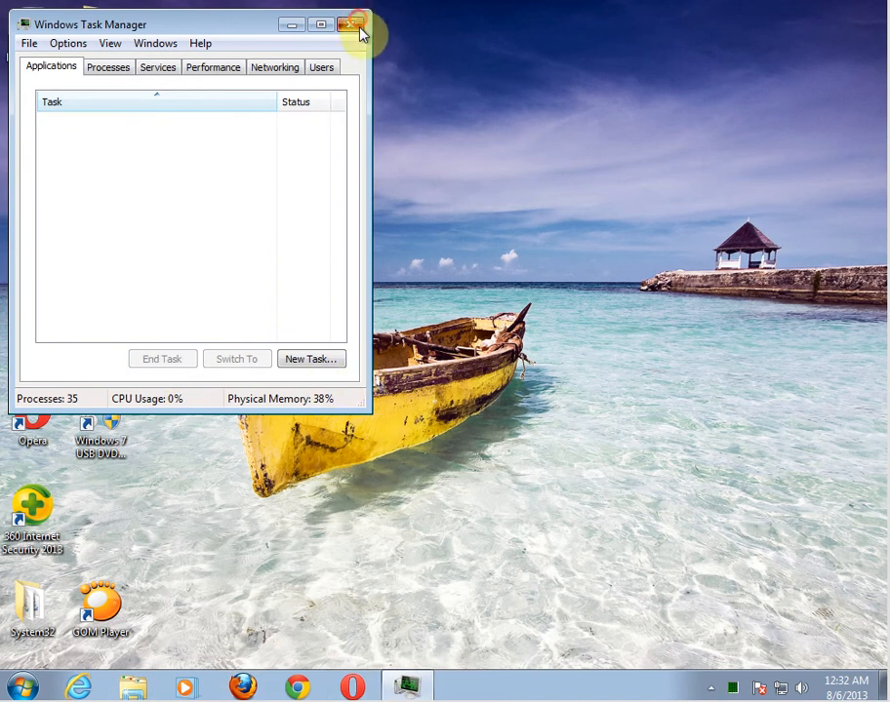
pyautogui.click(353, 25)
# Restart the Windows 7 virtual machine
pyautogui.click(39, 691)
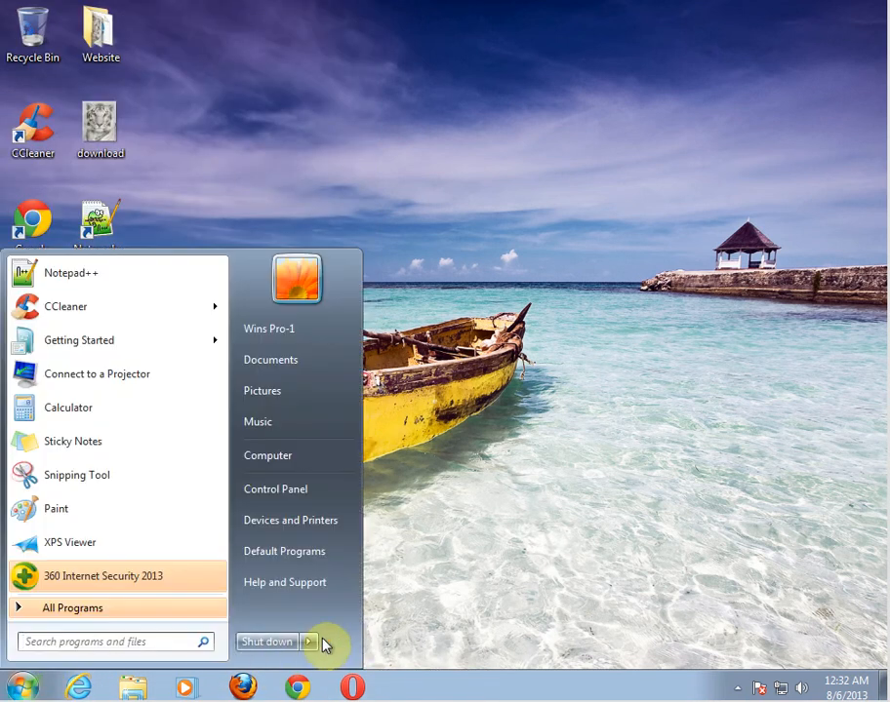
pyautogui.moveTo(310, 641)
pyautogui.click(358, 621)
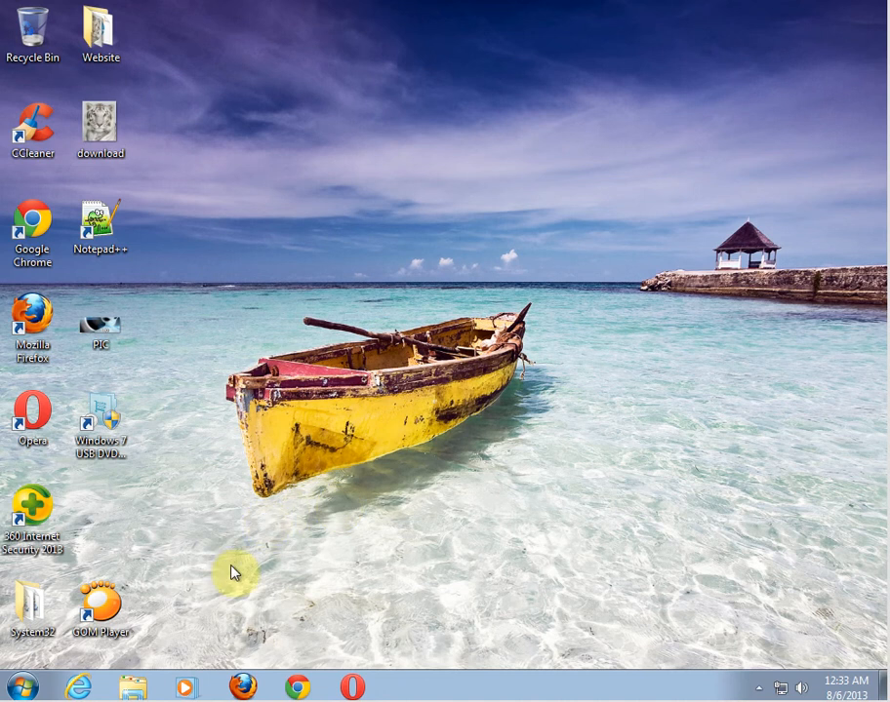
# Open 360 Internet Security 2013, check its protection status and the hidden notification area icons, and close the program window
pyautogui.doubleClick(42, 514)
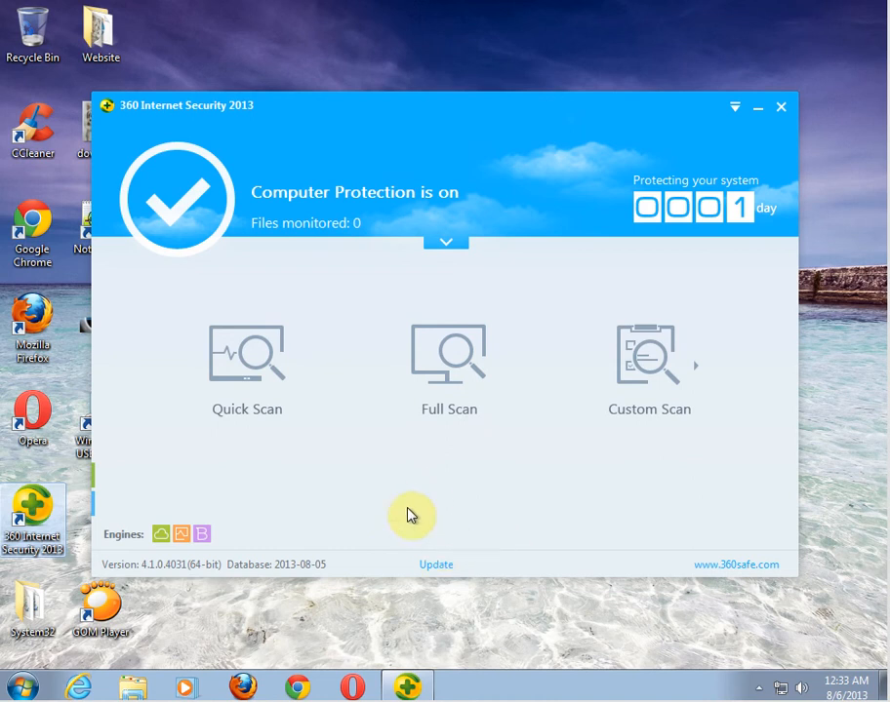
pyautogui.click(758, 688)
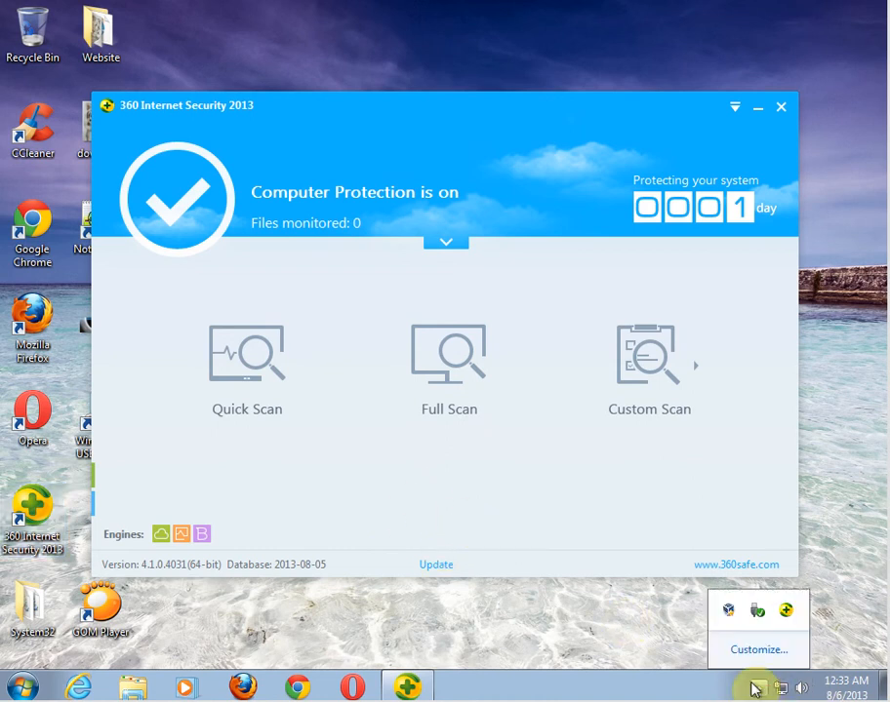
pyautogui.click(664, 640)
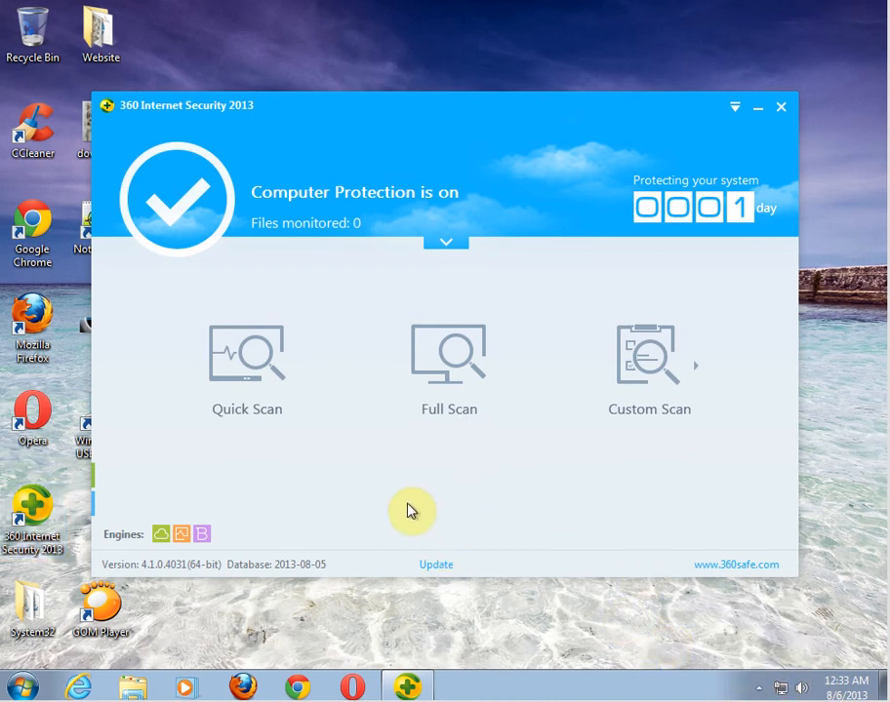
pyautogui.click(780, 107)
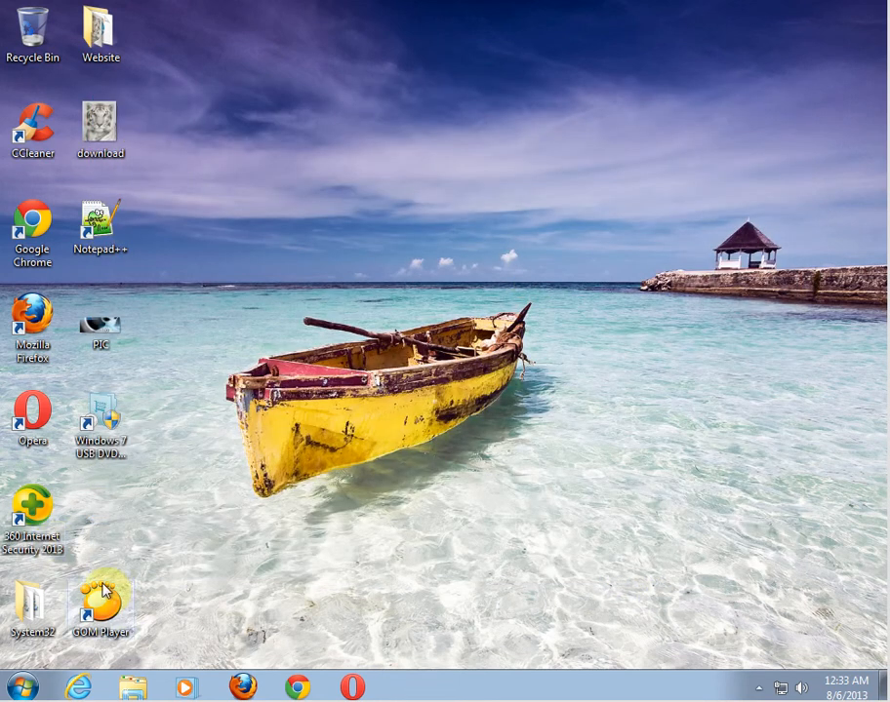
# Switch to the Opera browser and search Google for "360internetsecurity"
pyautogui.click(353, 688)
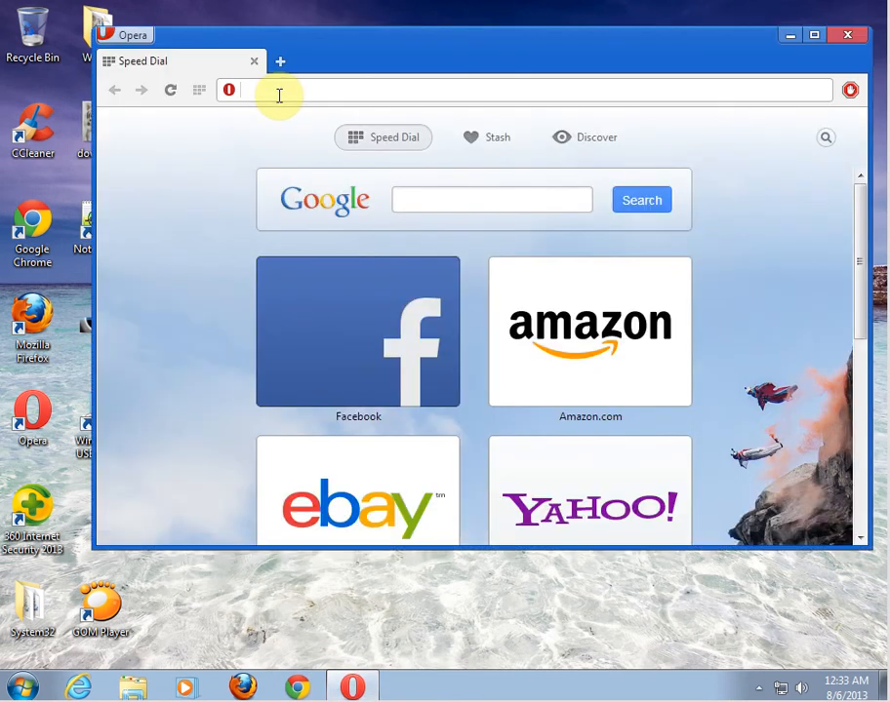
pyautogui.click(279, 95)
pyautogui.write('360')
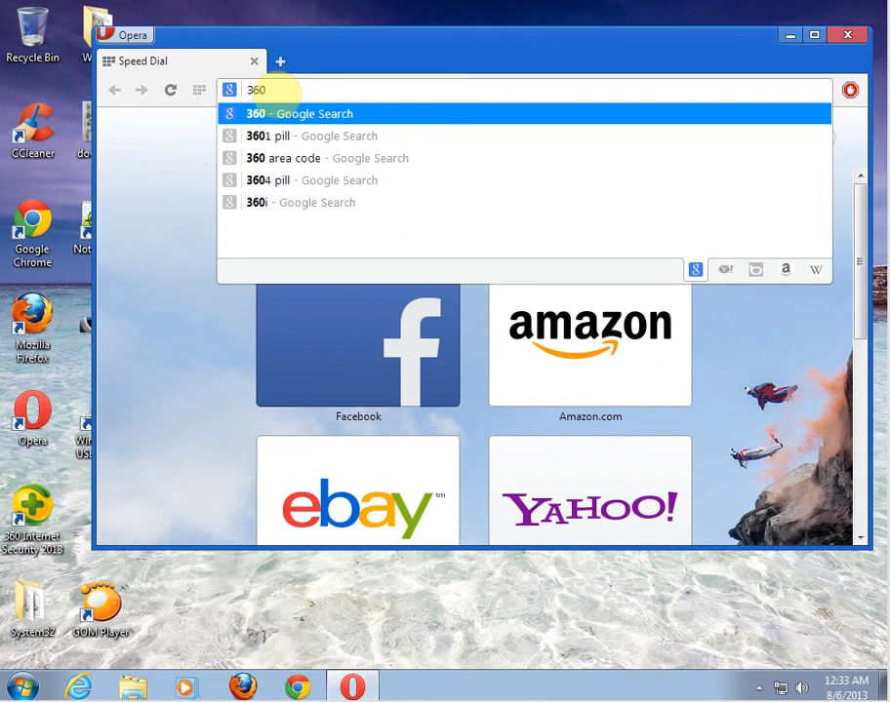
pyautogui.press('BackSpace')
pyautogui.write('i')
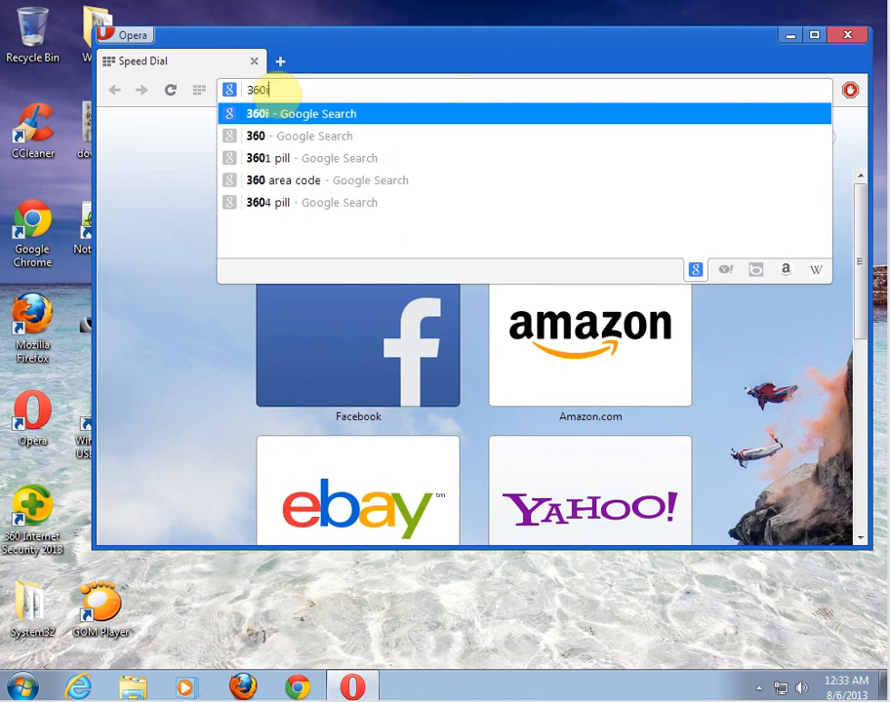
pyautogui.write('nternetsecurity')
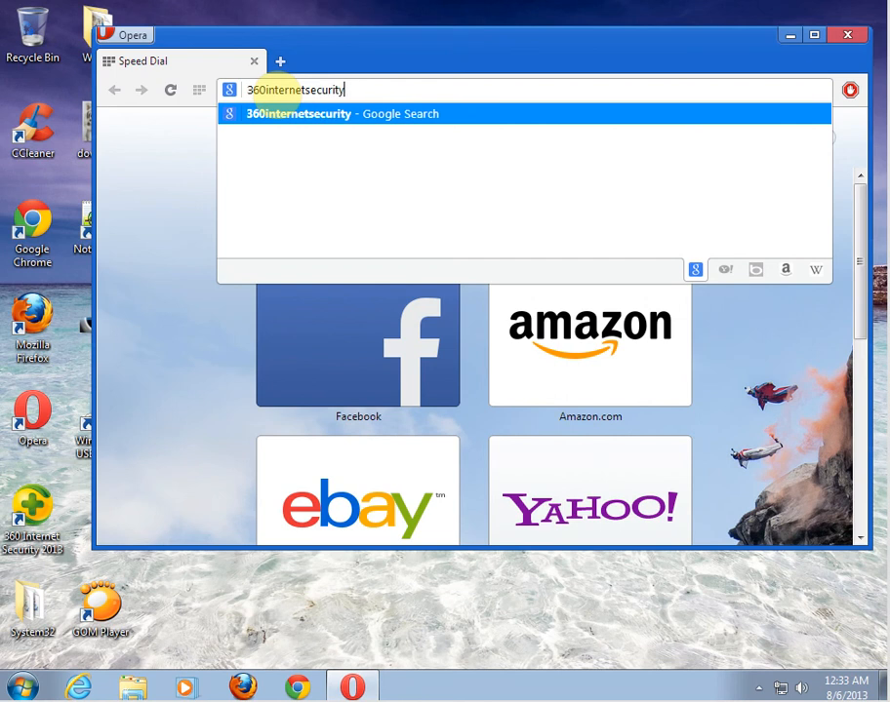
pyautogui.press('Return')
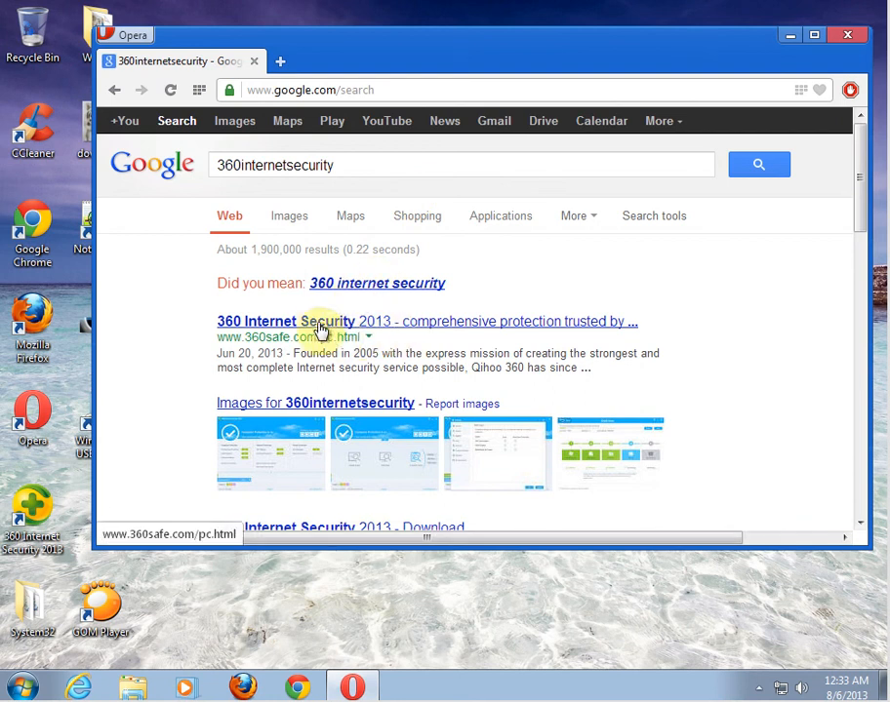
# View the 360 Internet Security 2013 download page on 360safe.com from the first search result
pyautogui.click(314, 325)
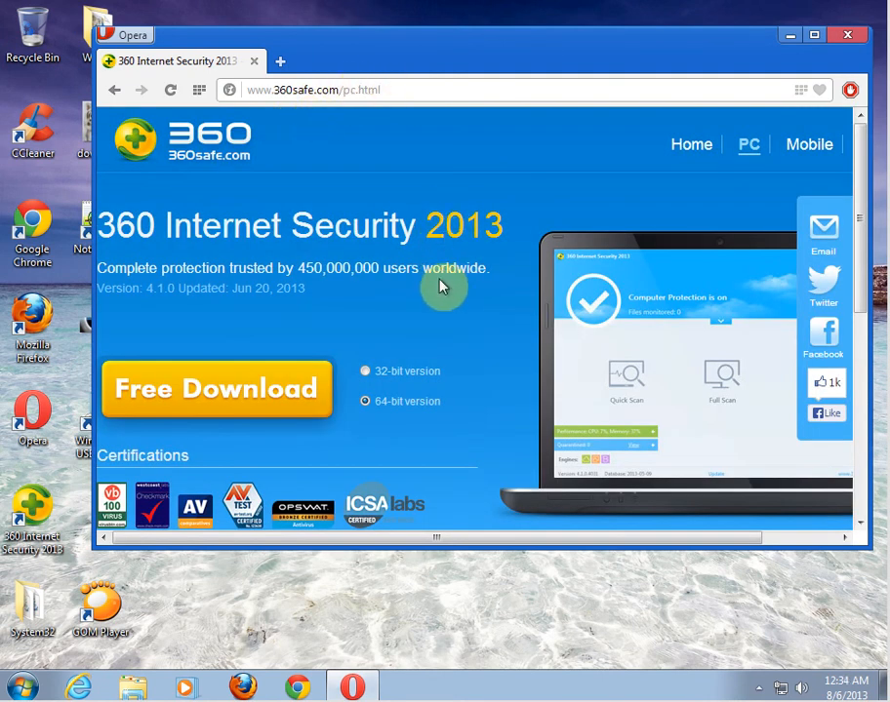
pyautogui.moveTo(431, 75); pyautogui.dragTo(403, 78)
pyautogui.click(817, 39)
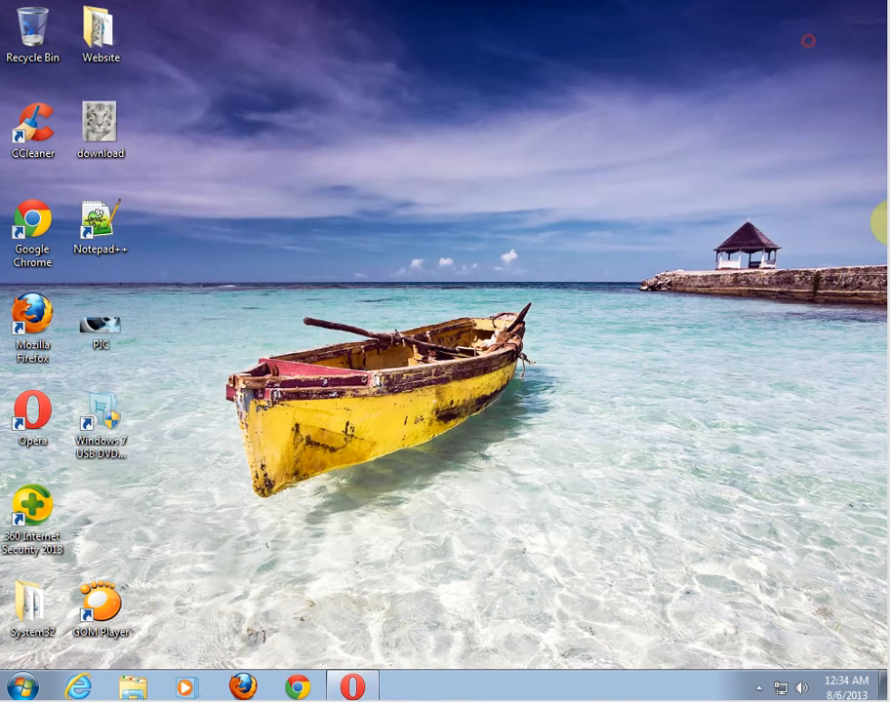